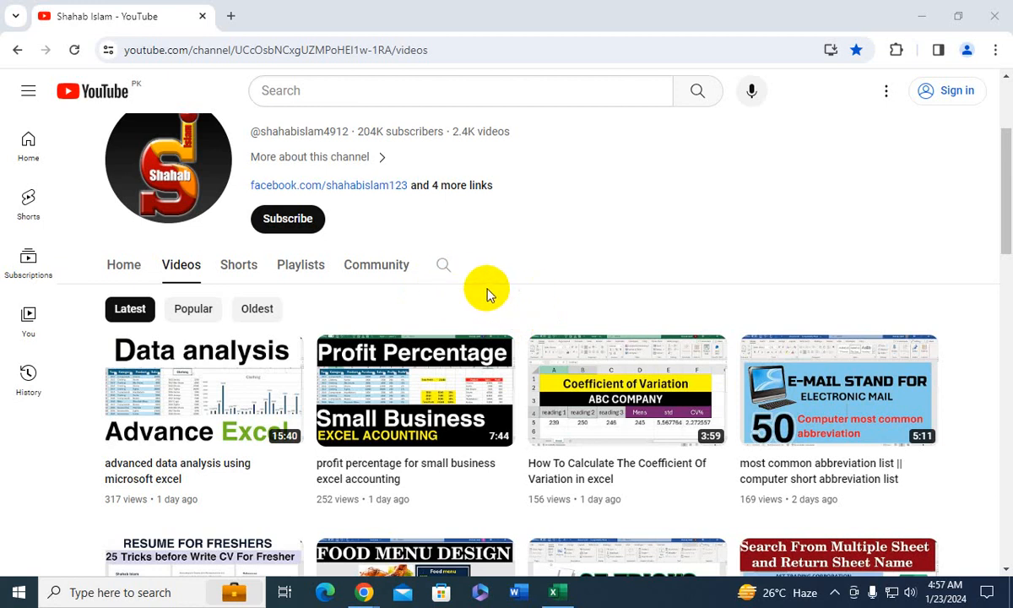
# Step: Switch to the Excel workbook and apply outside borders to the ranges F8:H9, J8:L9 and N8:P9
pyautogui.click(554, 593)
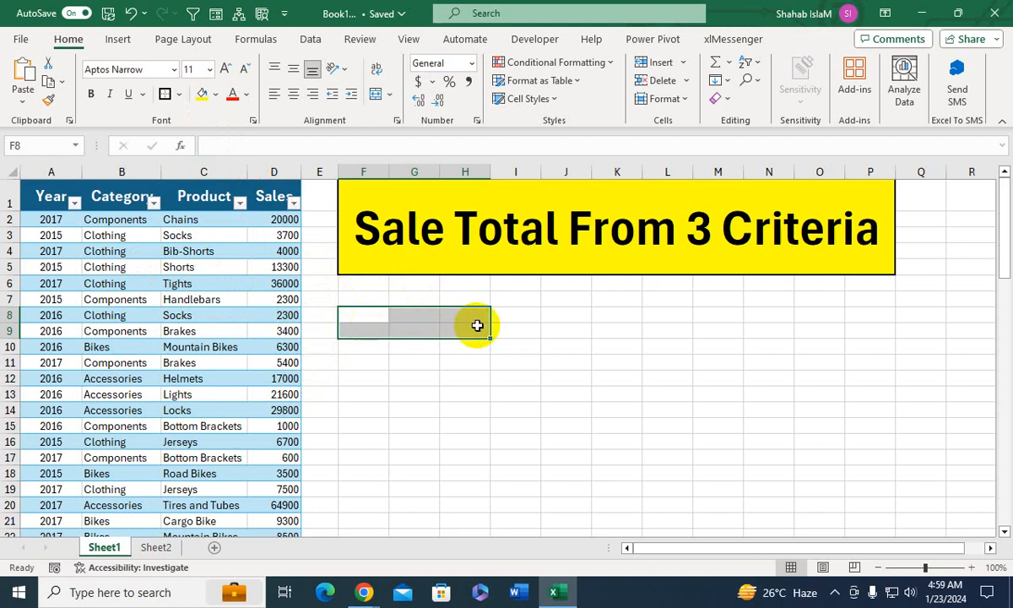
pyautogui.click(178, 94)
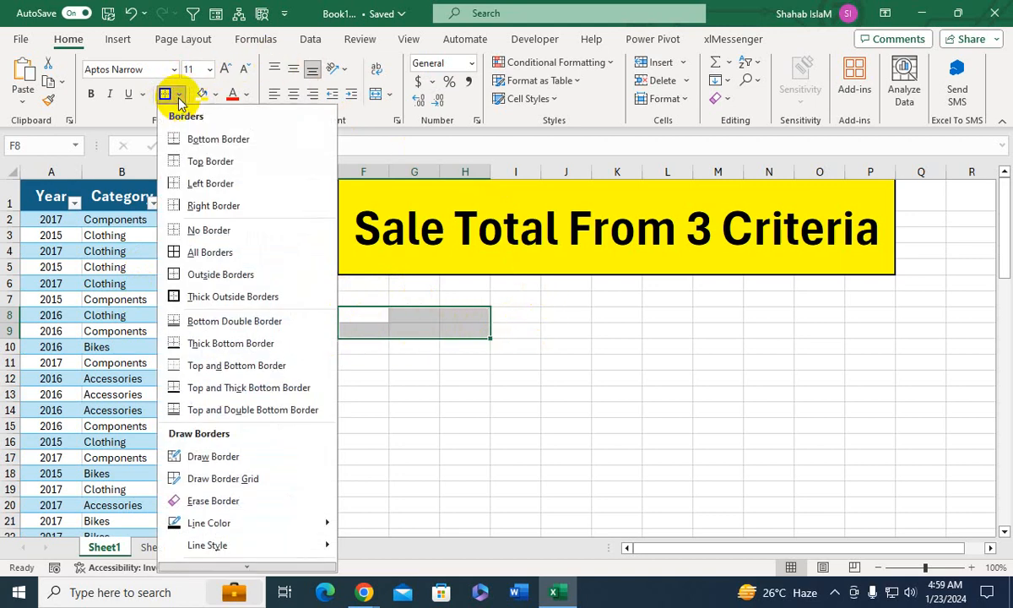
pyautogui.click(201, 270)
pyautogui.moveTo(564, 316); pyautogui.dragTo(680, 327)
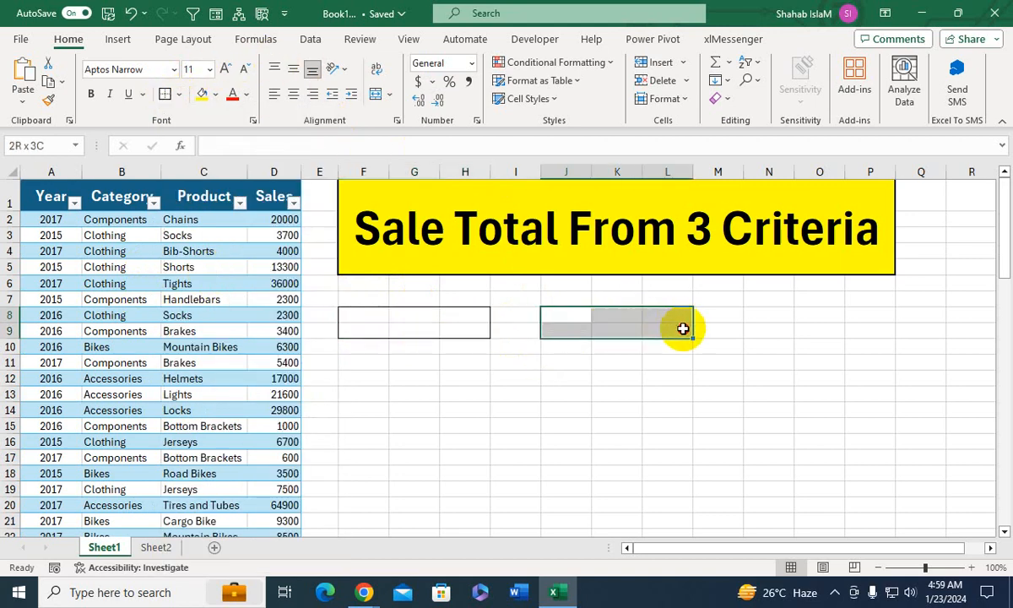
pyautogui.click(168, 97)
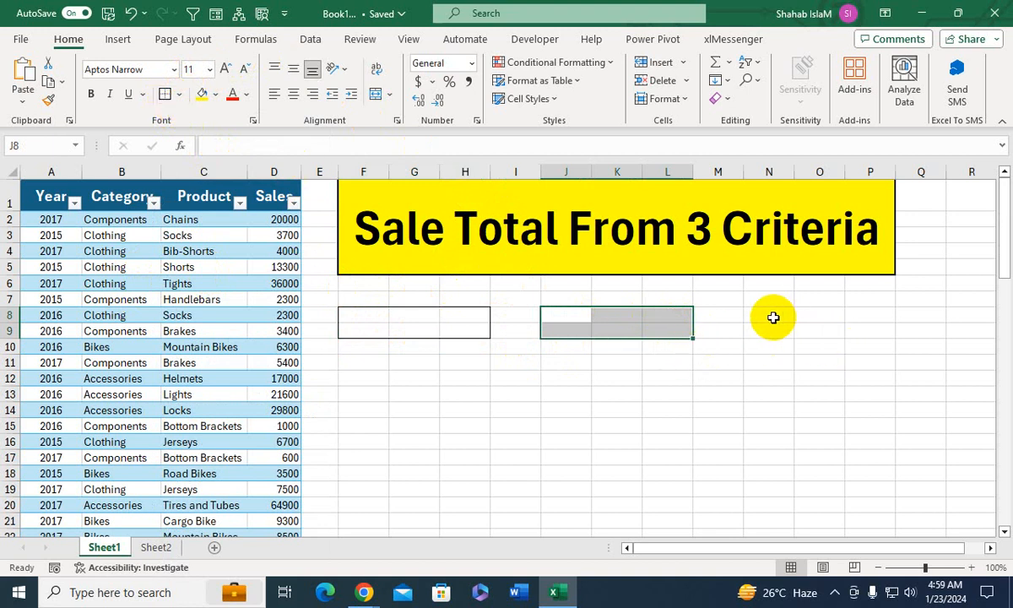
pyautogui.moveTo(771, 316); pyautogui.dragTo(852, 331)
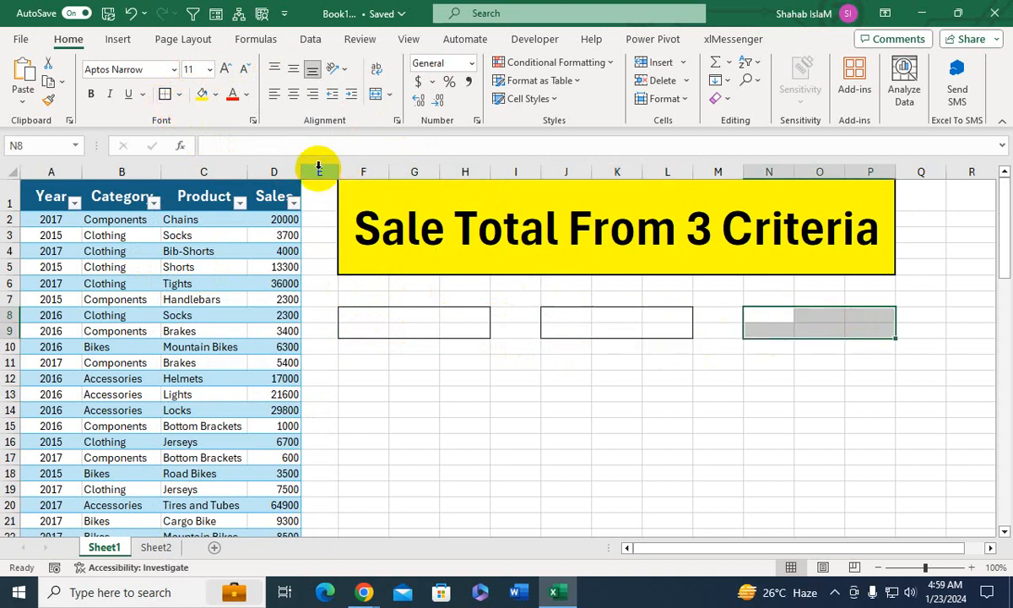
pyautogui.click(165, 96)
# Step: Merge and center each of the three bordered boxes: F8:H9, J8:L9 and N8:P9
pyautogui.moveTo(366, 318); pyautogui.dragTo(455, 331)
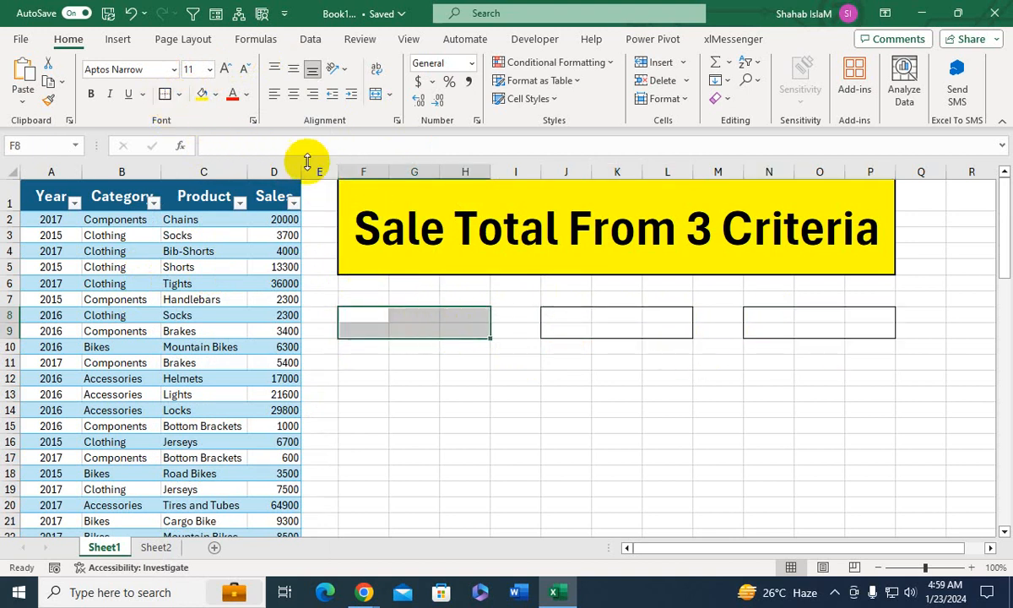
pyautogui.click(376, 94)
pyautogui.moveTo(560, 319); pyautogui.dragTo(649, 328)
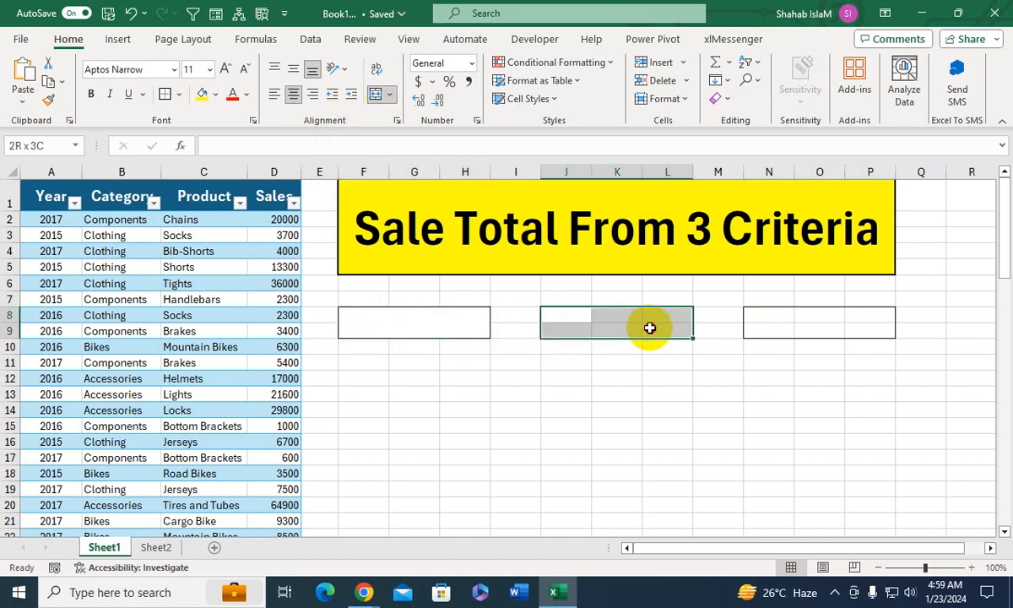
pyautogui.click(387, 99)
pyautogui.moveTo(746, 316); pyautogui.dragTo(842, 333)
pyautogui.click(377, 93)
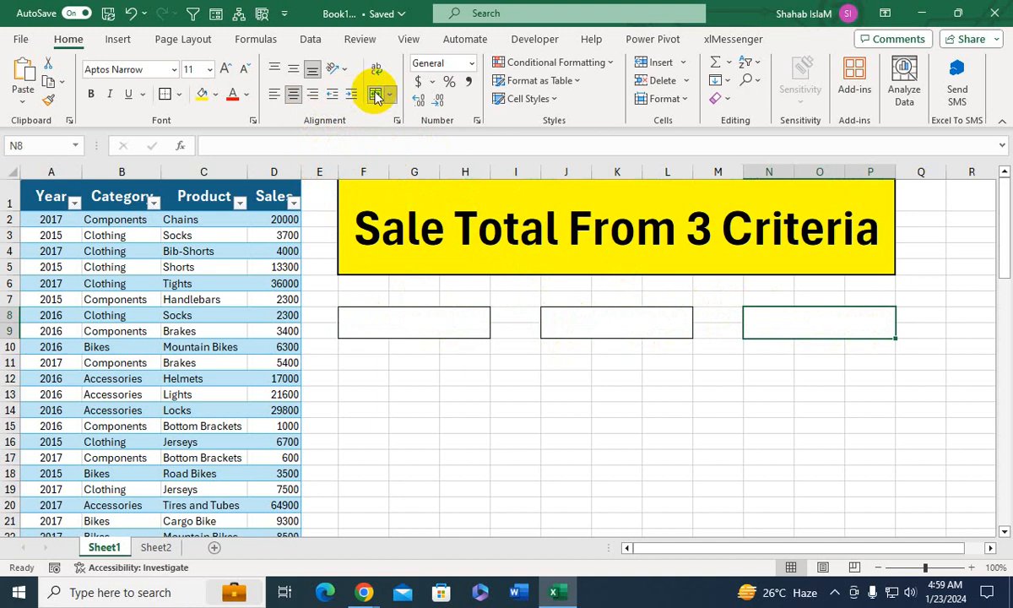
pyautogui.click(360, 362)
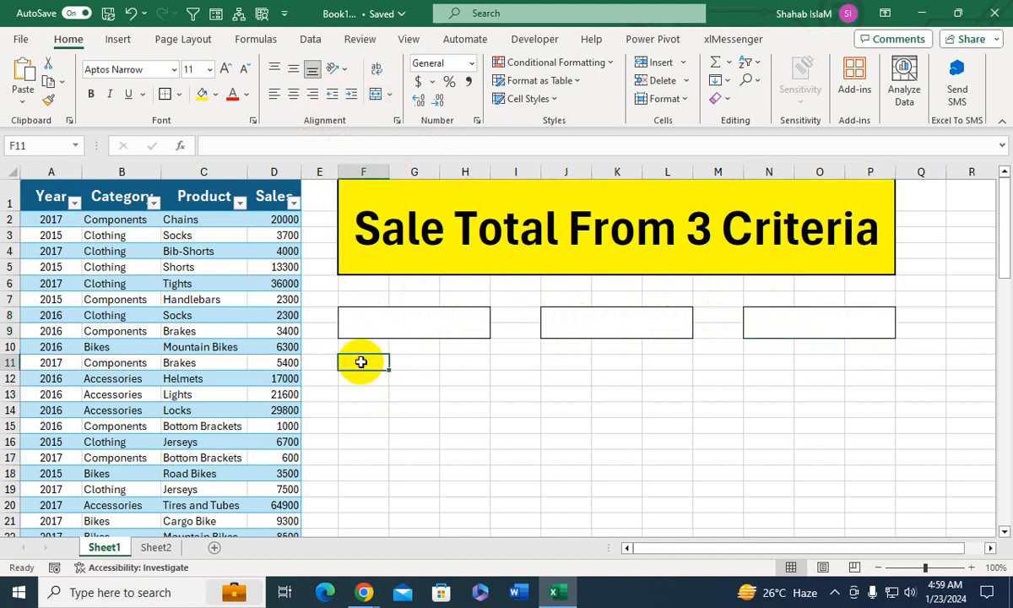
pyautogui.click(412, 325)
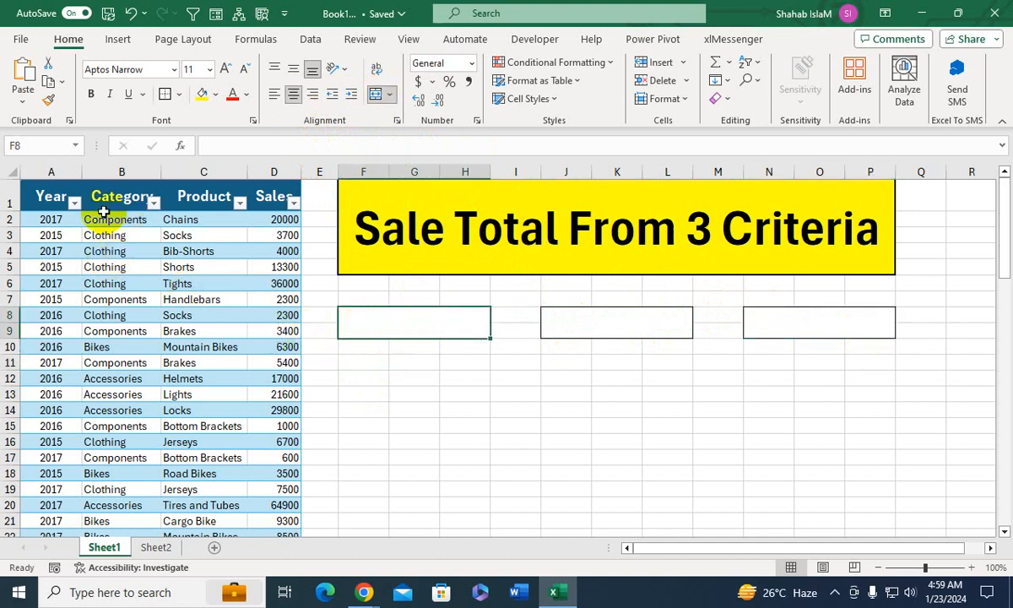
pyautogui.click(322, 336)
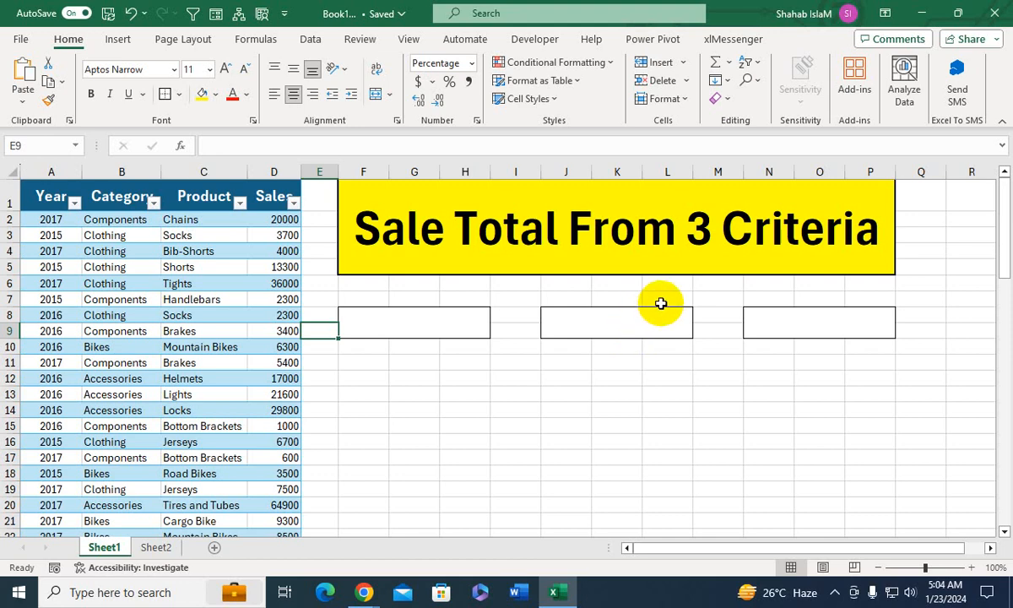
# Step: Merge and center cells R7:T7 and enter the heading "Source Table" in them
pyautogui.moveTo(970, 302); pyautogui.dragTo(430, 302)
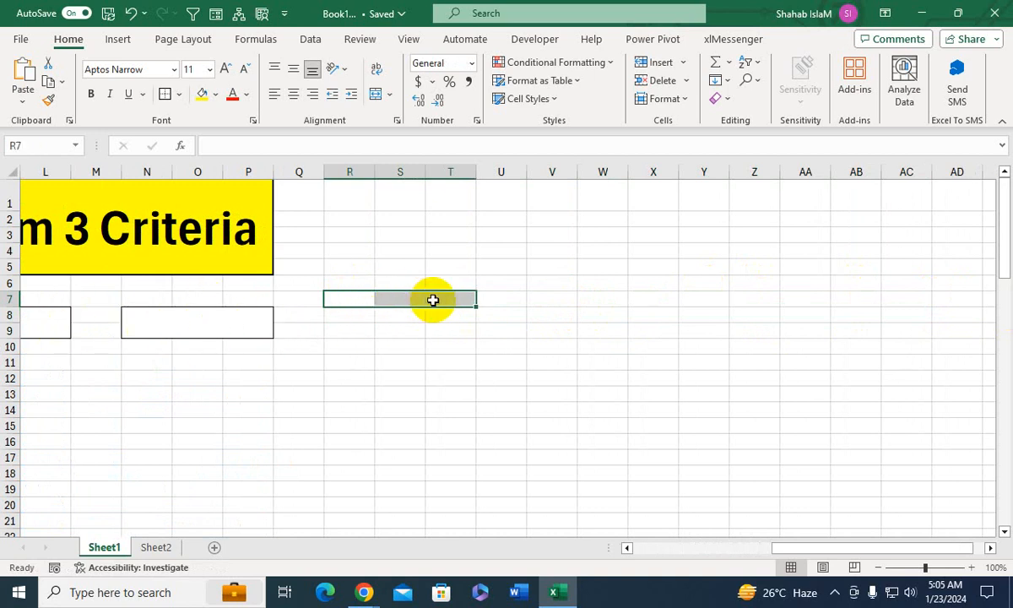
pyautogui.click(375, 95)
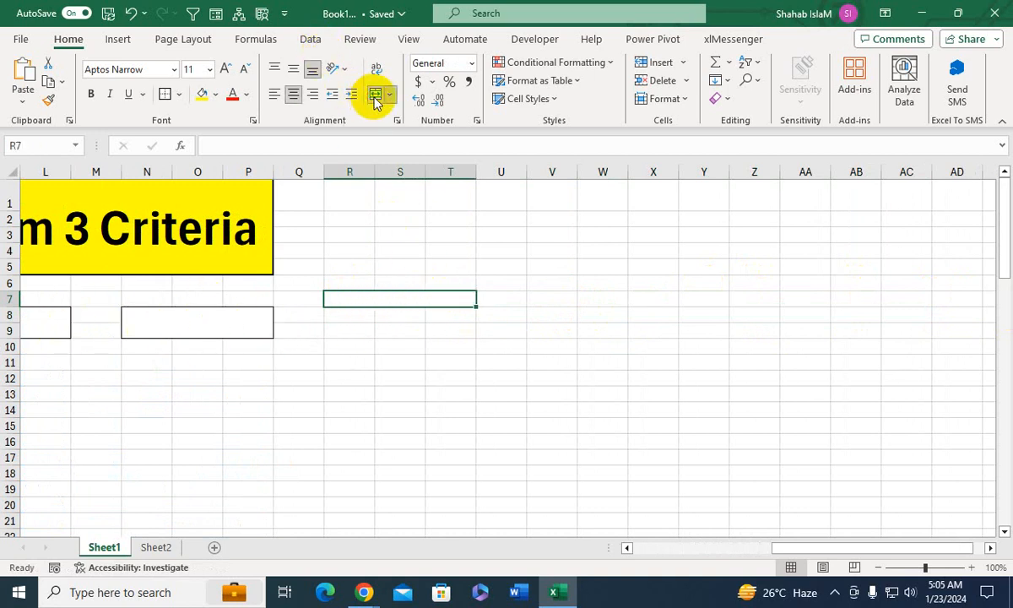
pyautogui.write('Source Tb')
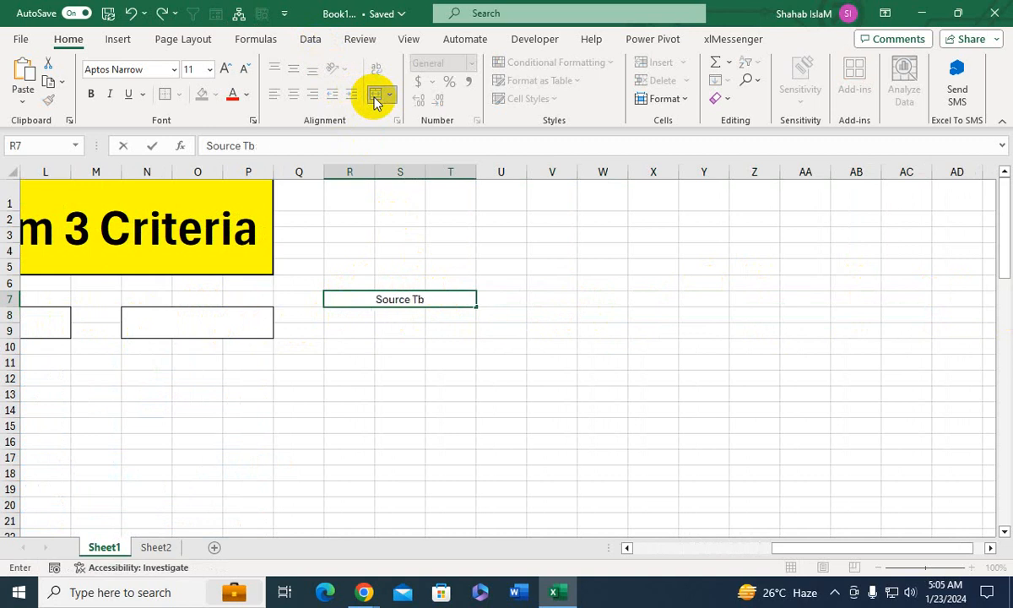
pyautogui.write('aqlle')
pyautogui.press('Return')
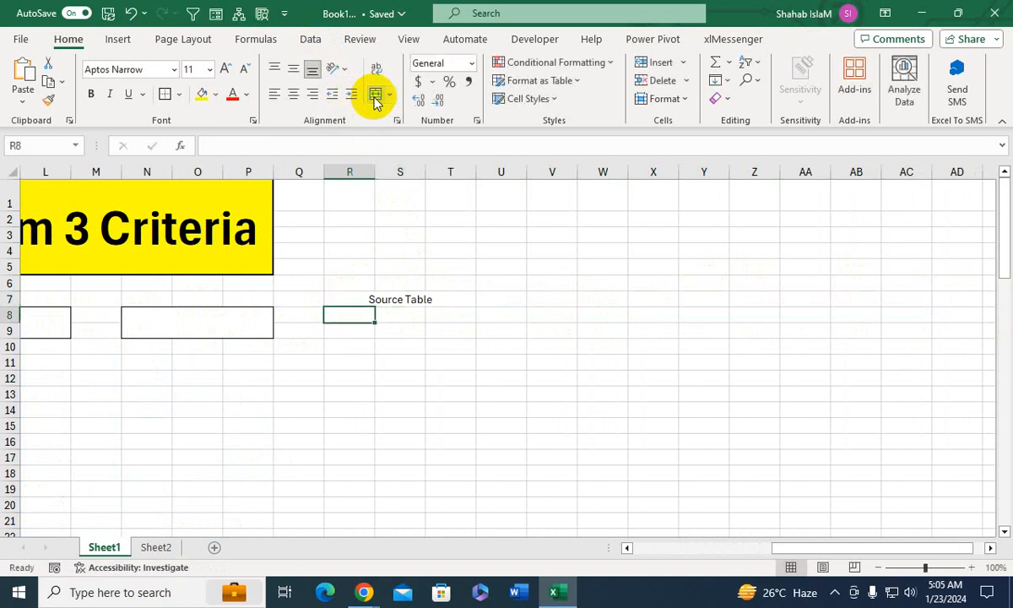
# Step: Format the Source Table heading with black fill, white bold text and font size 12
pyautogui.press('Up')
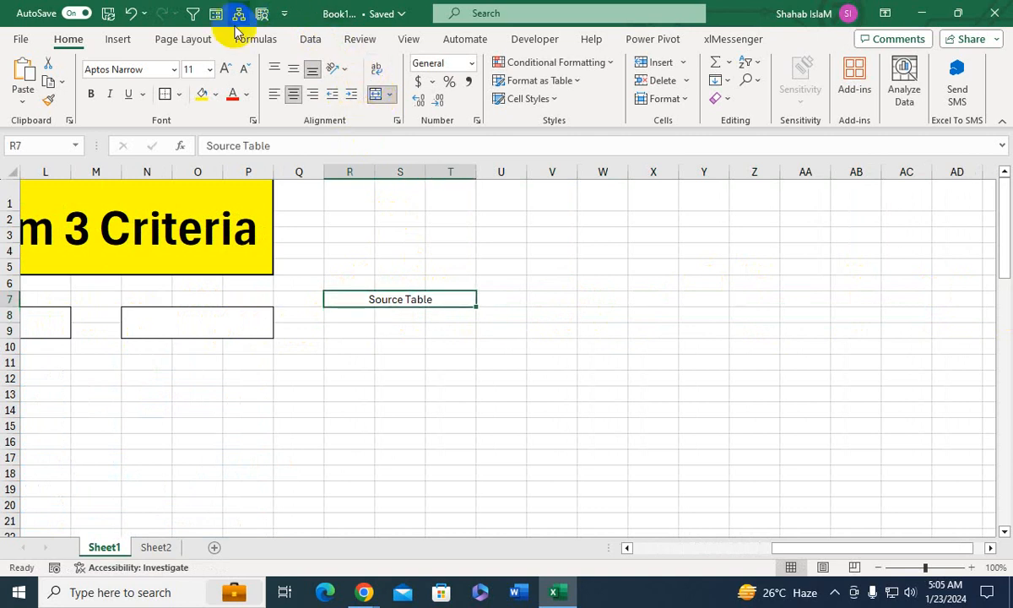
pyautogui.click(214, 99)
pyautogui.click(214, 129)
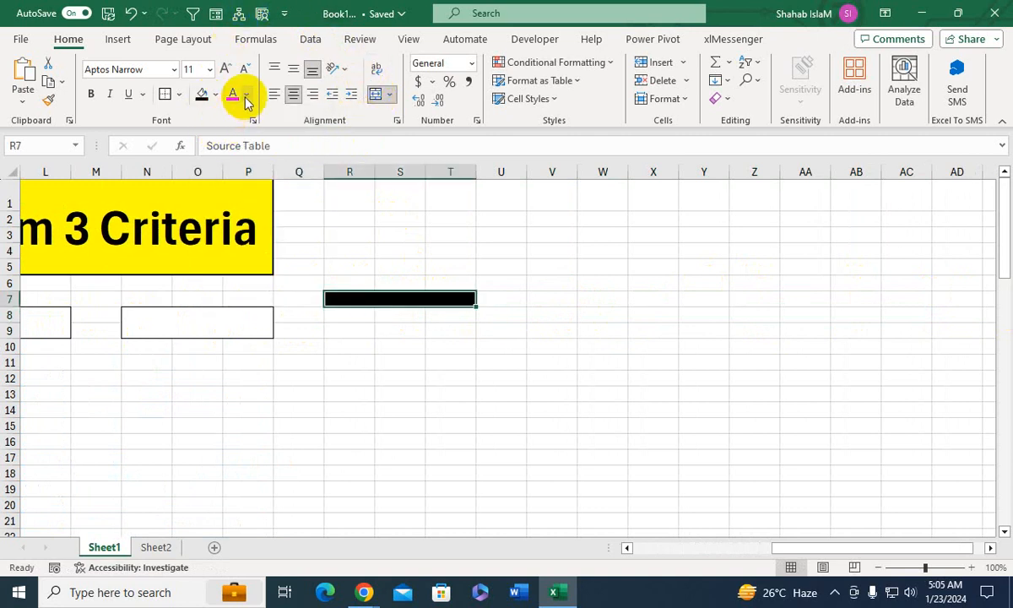
pyautogui.click(246, 94)
pyautogui.click(233, 160)
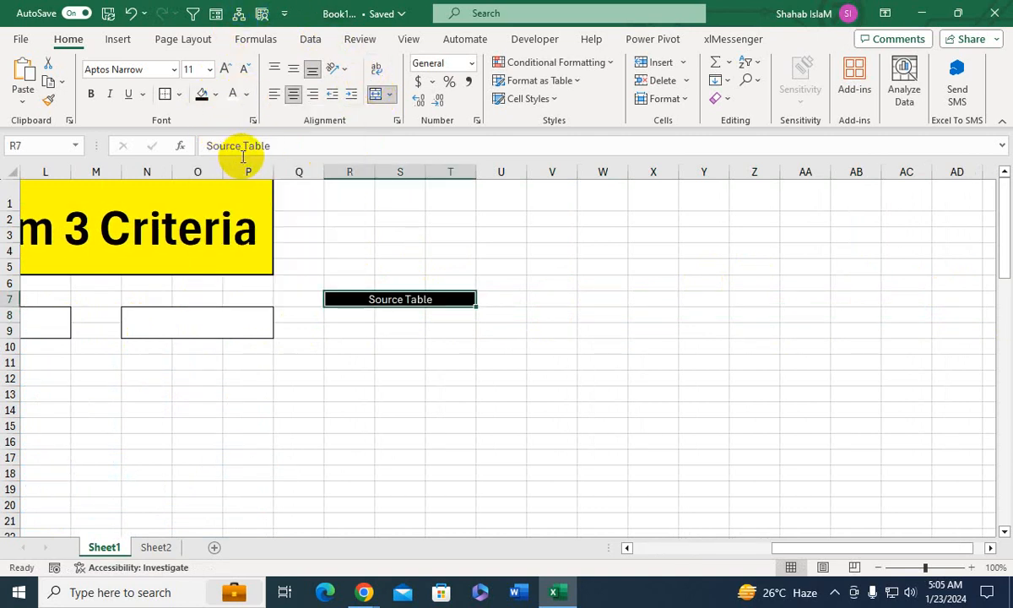
pyautogui.click(89, 93)
pyautogui.click(225, 68)
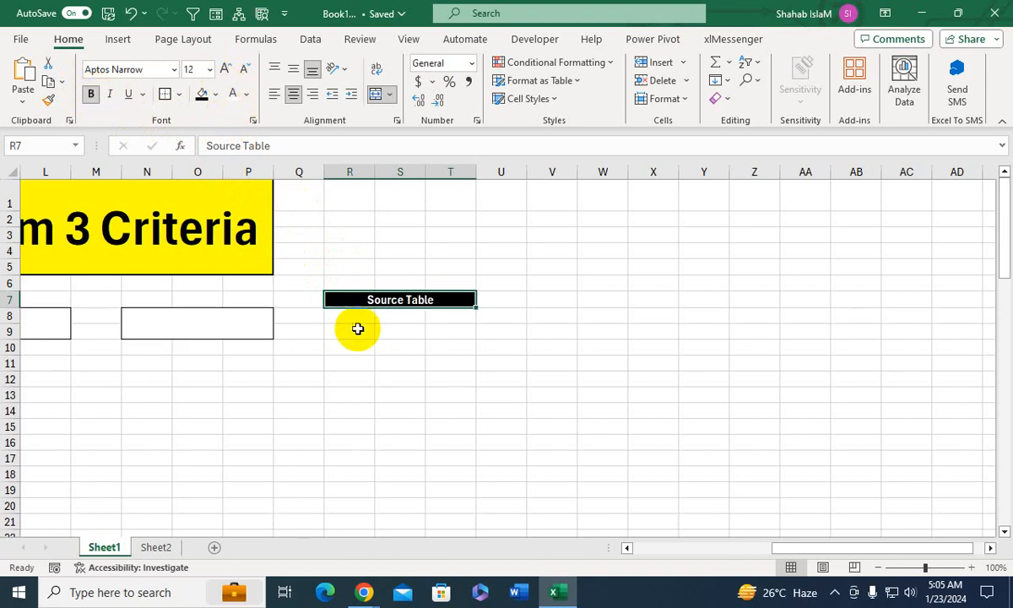
# Step: Enter =UNIQUE(A:A) in R8, below the Source Table heading, to list the distinct years
pyautogui.moveTo(810, 549); pyautogui.dragTo(698, 551)
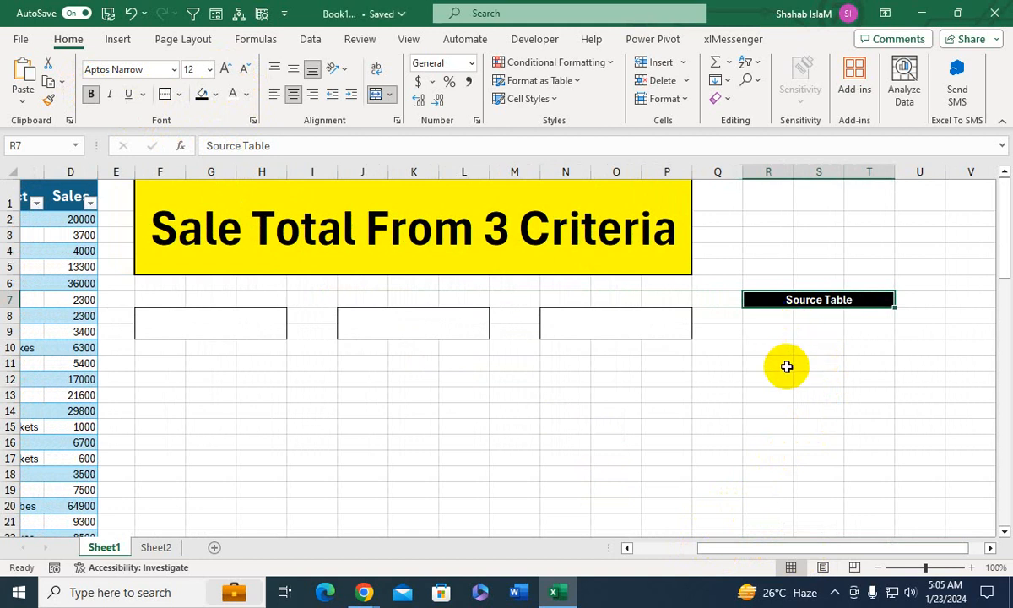
pyautogui.click(770, 317)
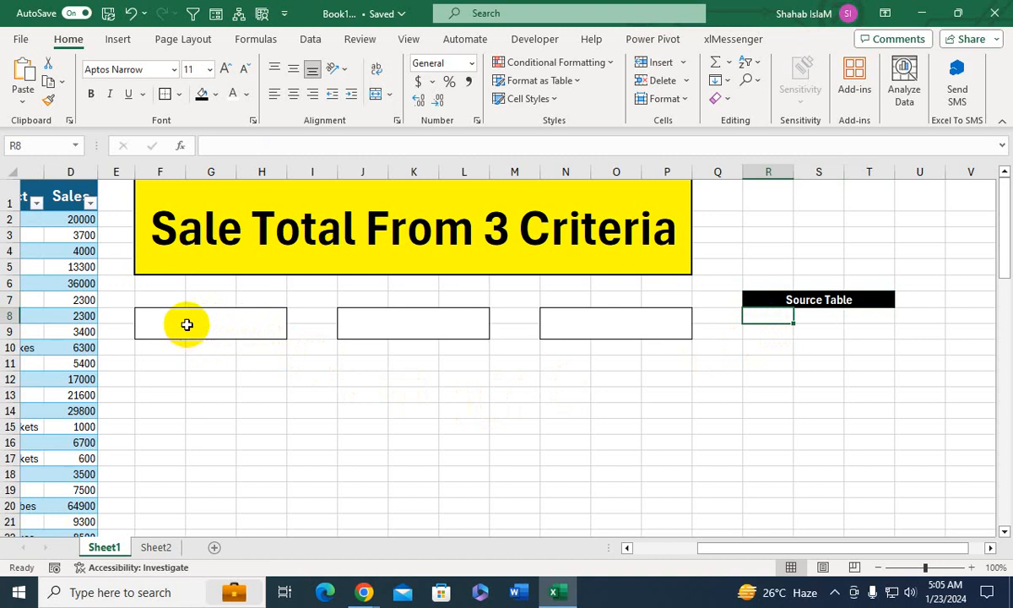
pyautogui.write('=uni')
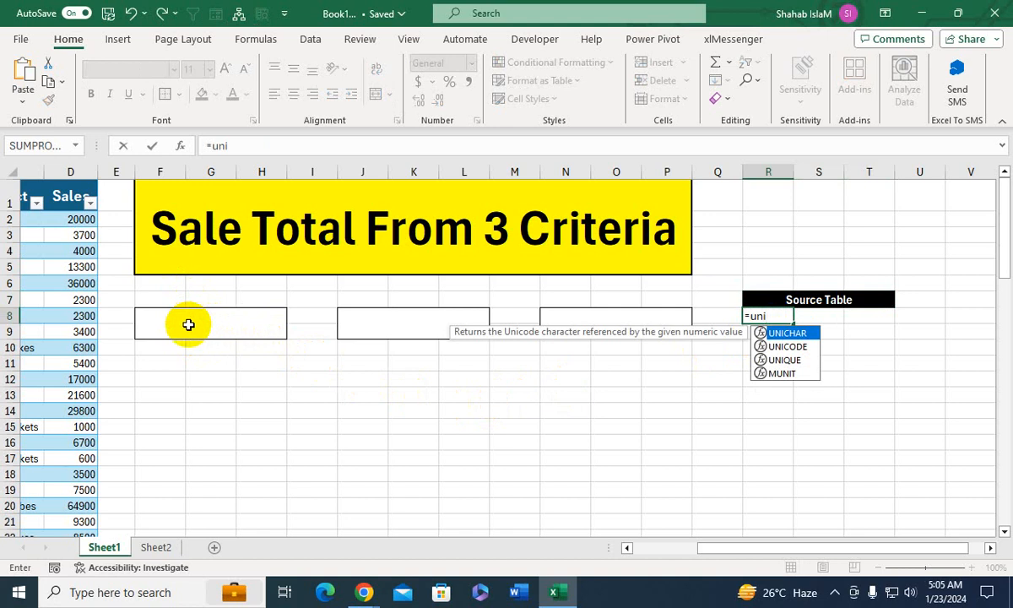
pyautogui.press('Down')
pyautogui.press('Down')
pyautogui.press('Tab')
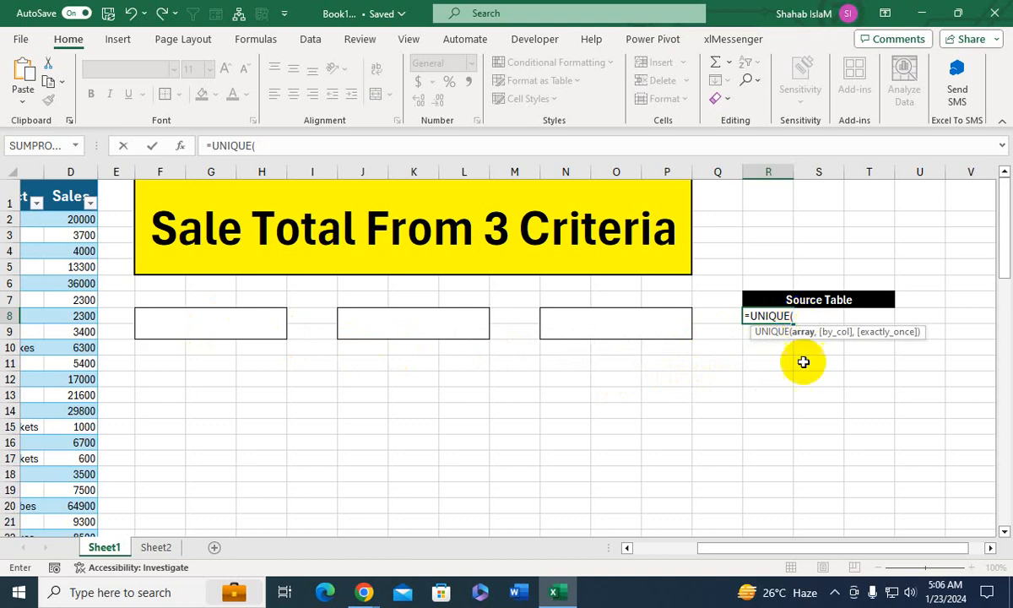
pyautogui.moveTo(729, 549); pyautogui.dragTo(662, 548)
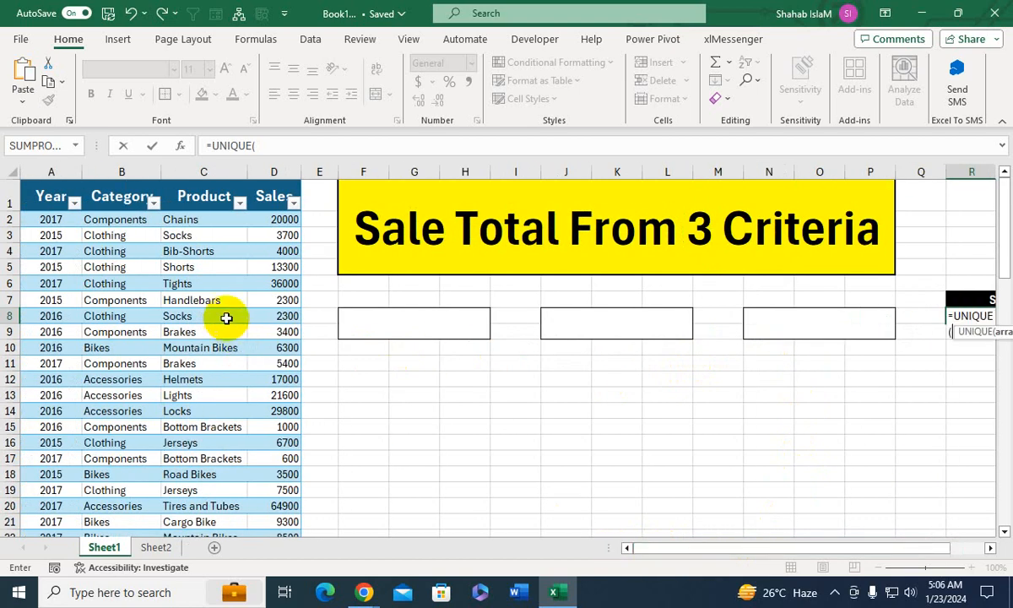
pyautogui.click(38, 165)
pyautogui.write(')')
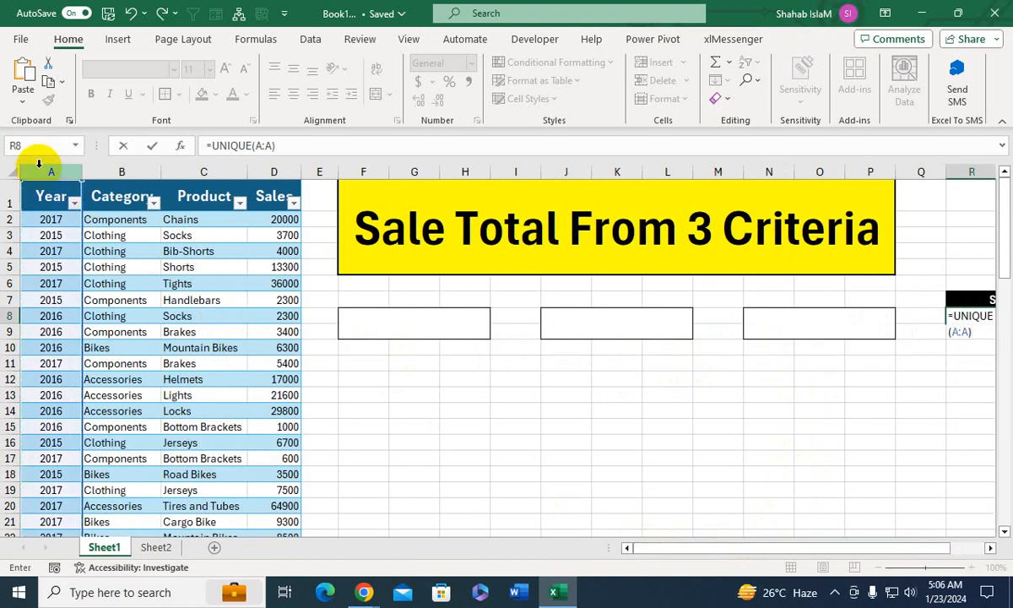
pyautogui.press('Return')
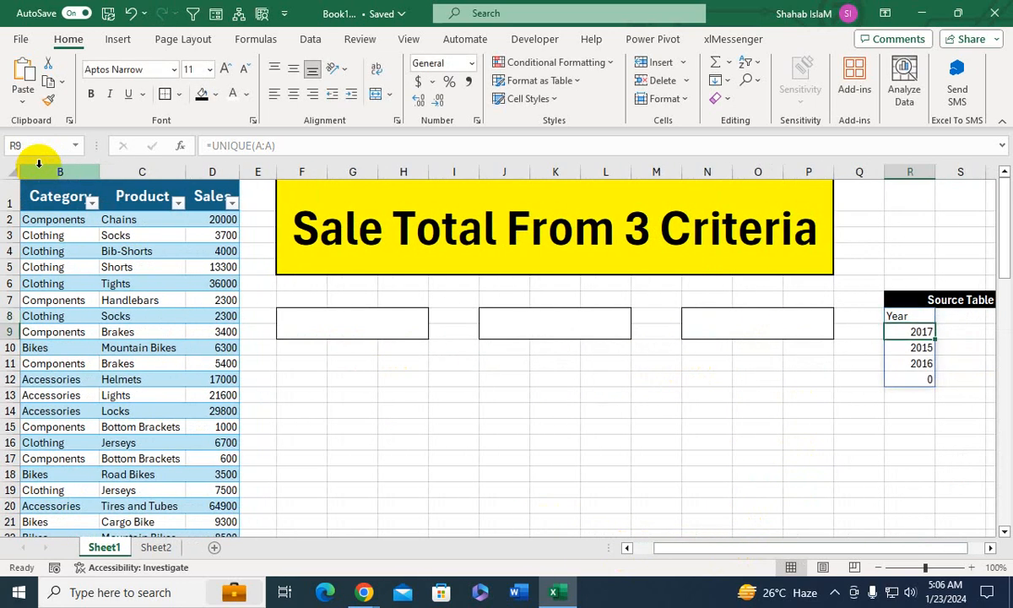
# Step: Try to change the R8 formula to =UNIQUE(A2:A) to leave out the column header
pyautogui.press('Down')
pyautogui.press('Down')
pyautogui.hscroll(3, 39, 162)
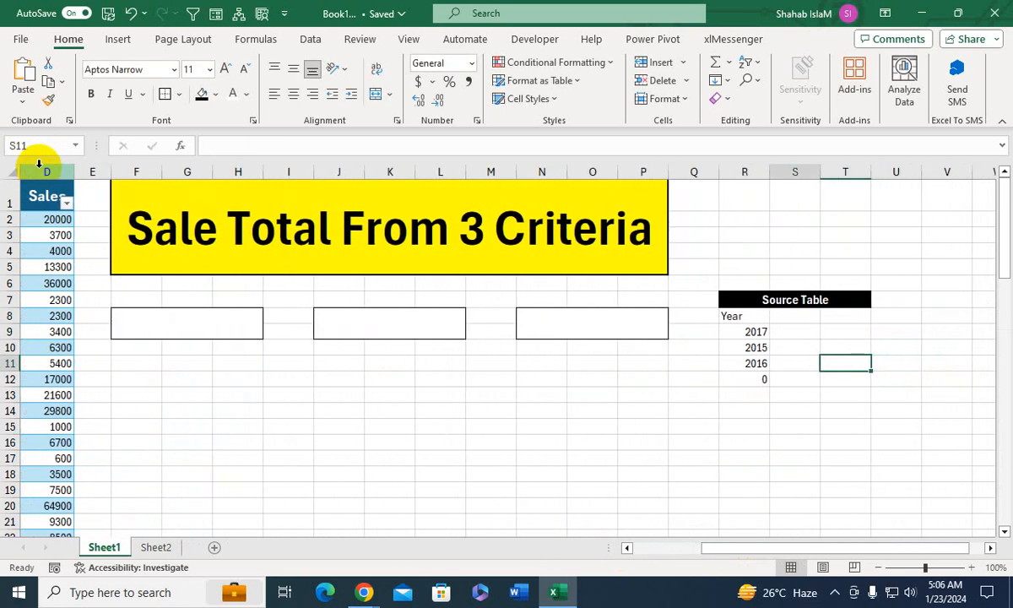
pyautogui.press('Up')
pyautogui.press('Up')
pyautogui.press('Up')
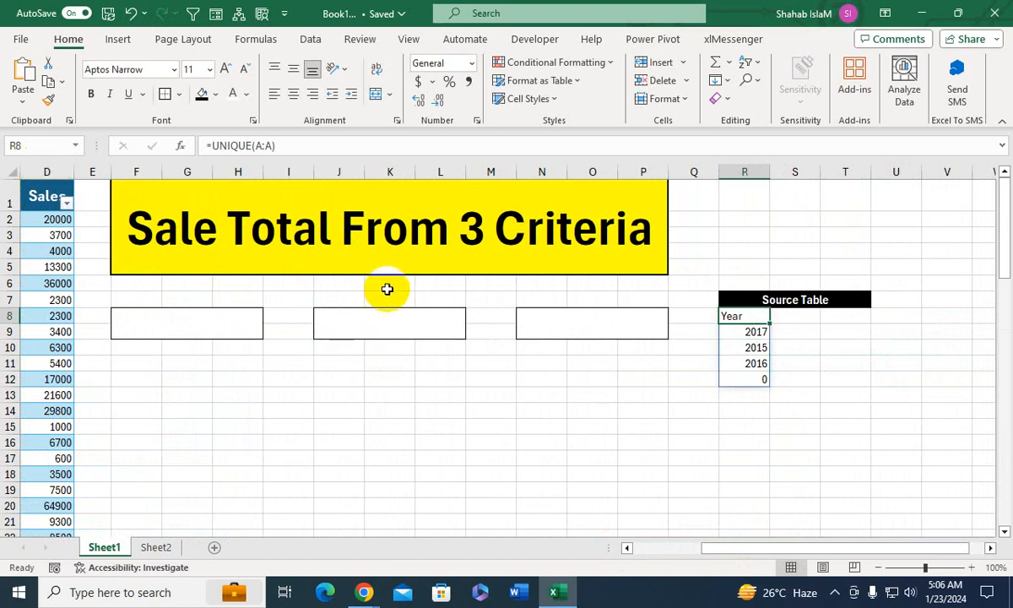
pyautogui.doubleClick(755, 315)
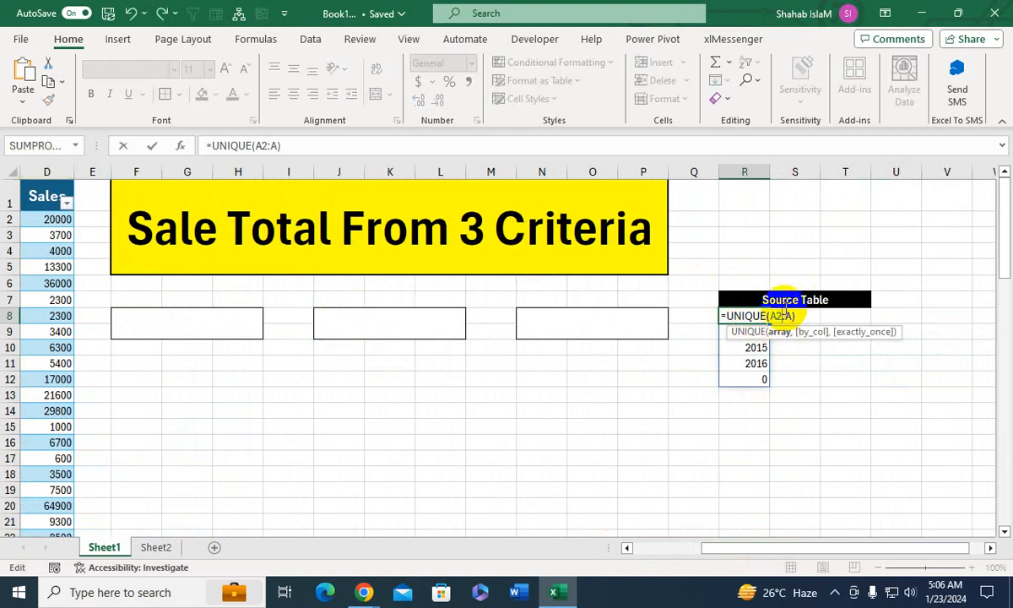
pyautogui.moveTo(727, 545); pyautogui.dragTo(640, 547)
pyautogui.click(52, 220)
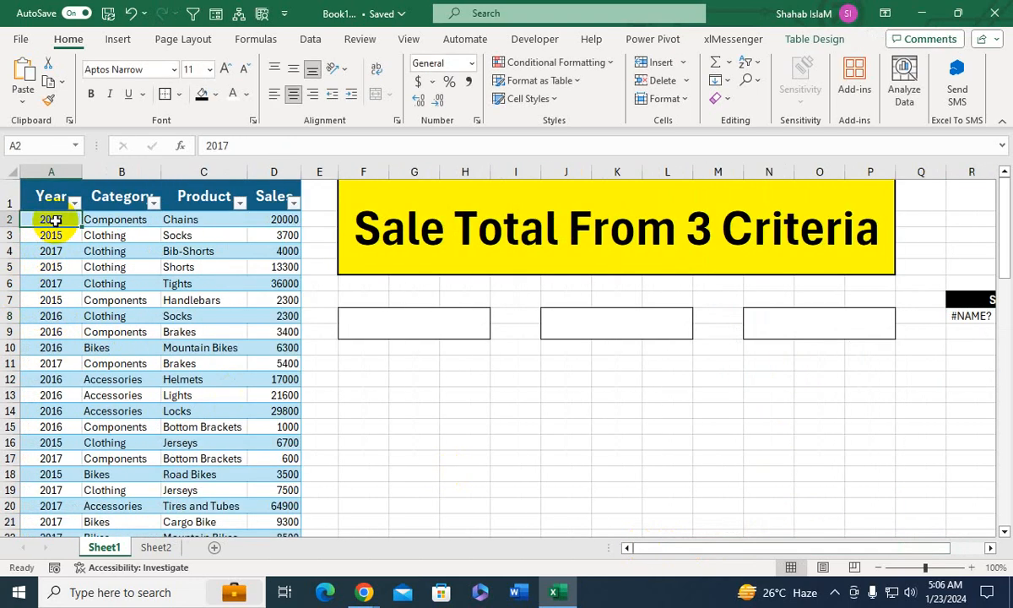
# Step: Replace the R8 formula with =UNIQUE(Table1[Year]), referencing the year data from A2 down to A76
pyautogui.click(972, 317)
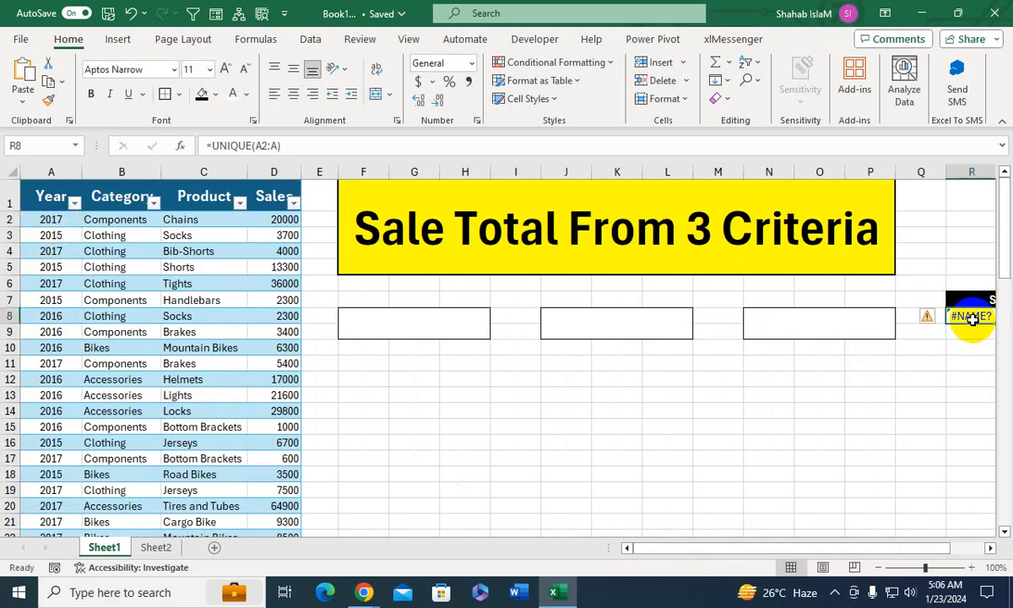
pyautogui.write('=uni')
pyautogui.press('Down')
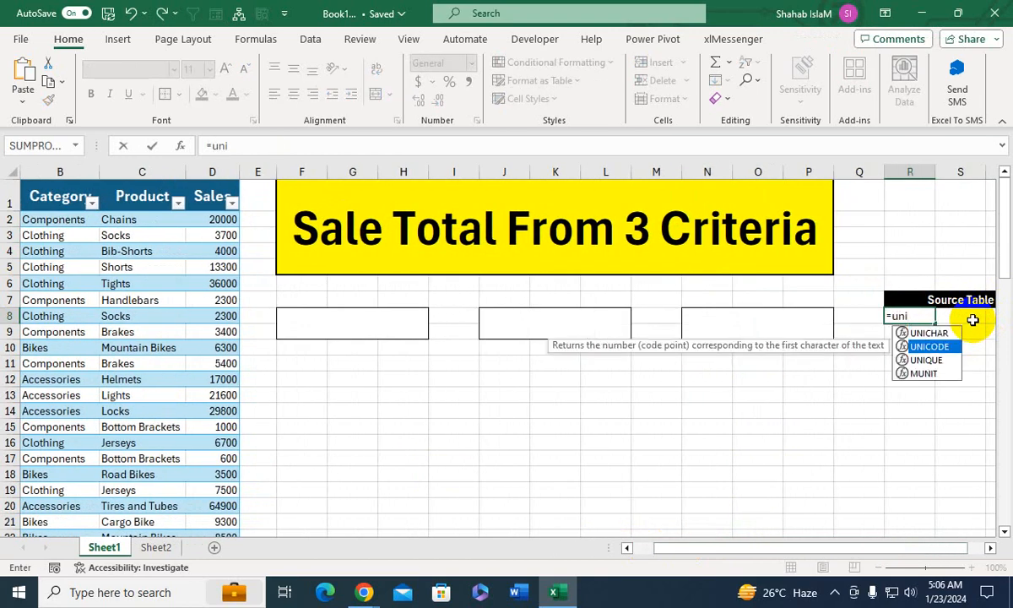
pyautogui.press('Down')
pyautogui.press('Tab')
pyautogui.press('Left')
pyautogui.press('Left')
pyautogui.press('Left')
pyautogui.press('Left')
pyautogui.press('Left')
pyautogui.press('Left')
pyautogui.press('Left')
pyautogui.press('Left')
pyautogui.press('Left')
pyautogui.press('Left')
pyautogui.press('Left')
pyautogui.press('Left')
pyautogui.press('Left')
pyautogui.press('Left')
pyautogui.press('Left')
pyautogui.press('Left')
pyautogui.press('Left')
pyautogui.press('Up')
pyautogui.press('Up')
pyautogui.press('Up')
pyautogui.press('Up')
pyautogui.press('Up')
pyautogui.press('Up')
pyautogui.press('Up')
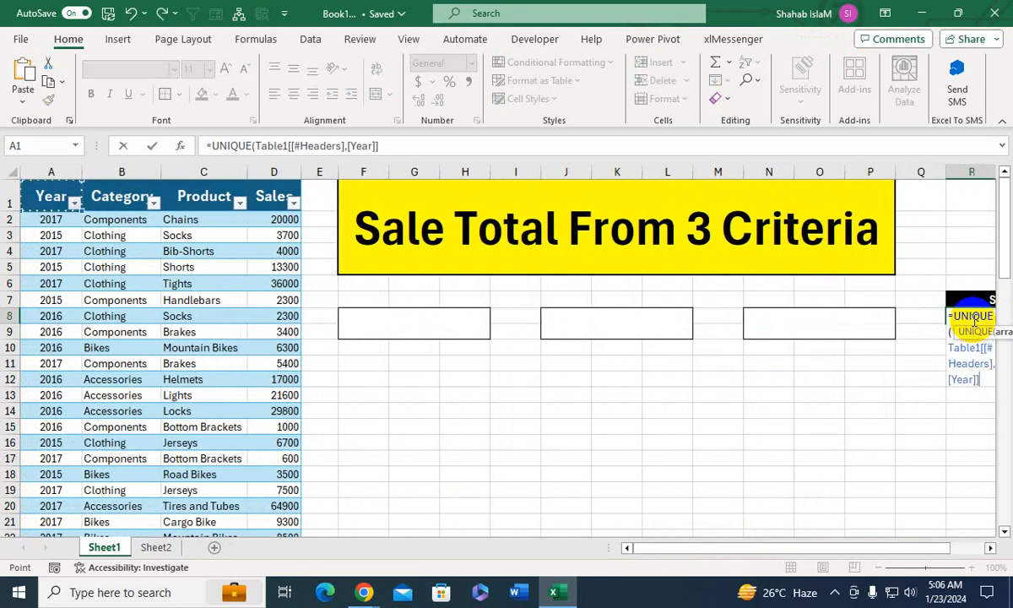
pyautogui.press('Down')
pyautogui.hotkey('ctrl', 'shift', 'Down')
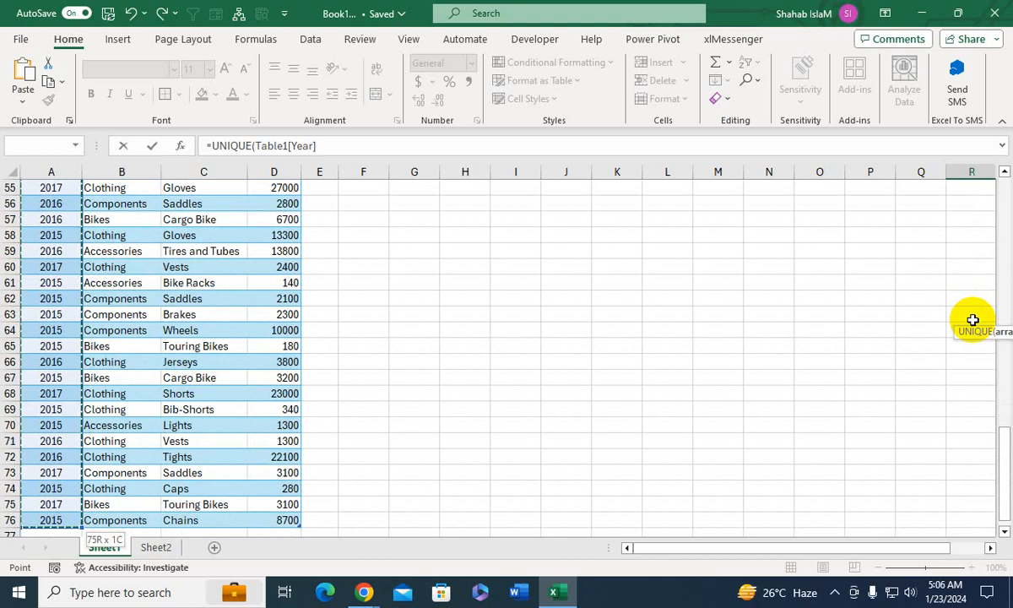
pyautogui.press('Return')
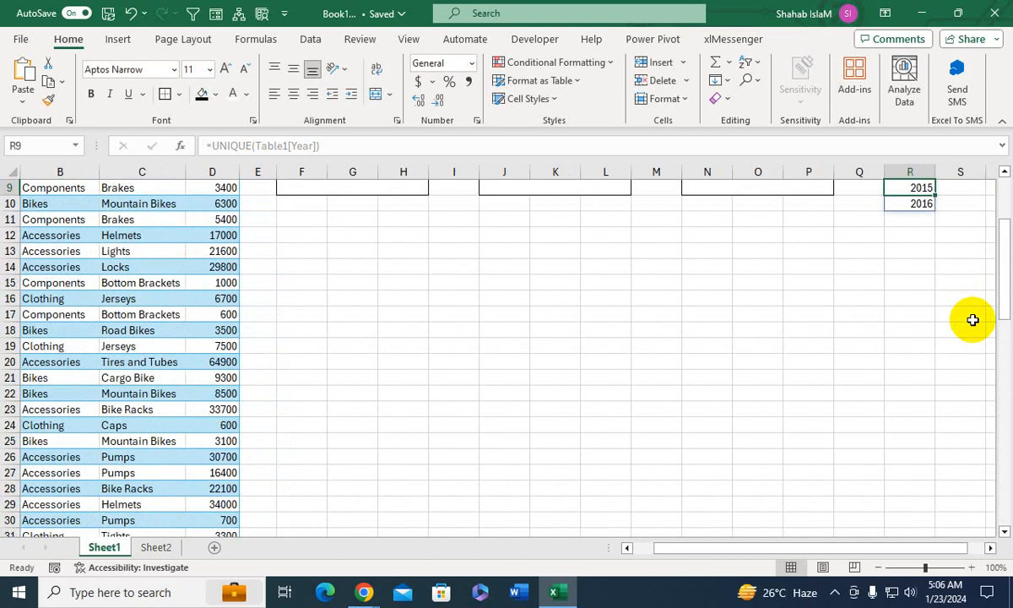
# Step: Start a FILTER formula in S8, beside the list of years under the Source Table heading
pyautogui.press('Up')
pyautogui.press('Up')
pyautogui.press('Up')
pyautogui.press('Up')
pyautogui.press('Down')
pyautogui.press('Down')
pyautogui.press('Down')
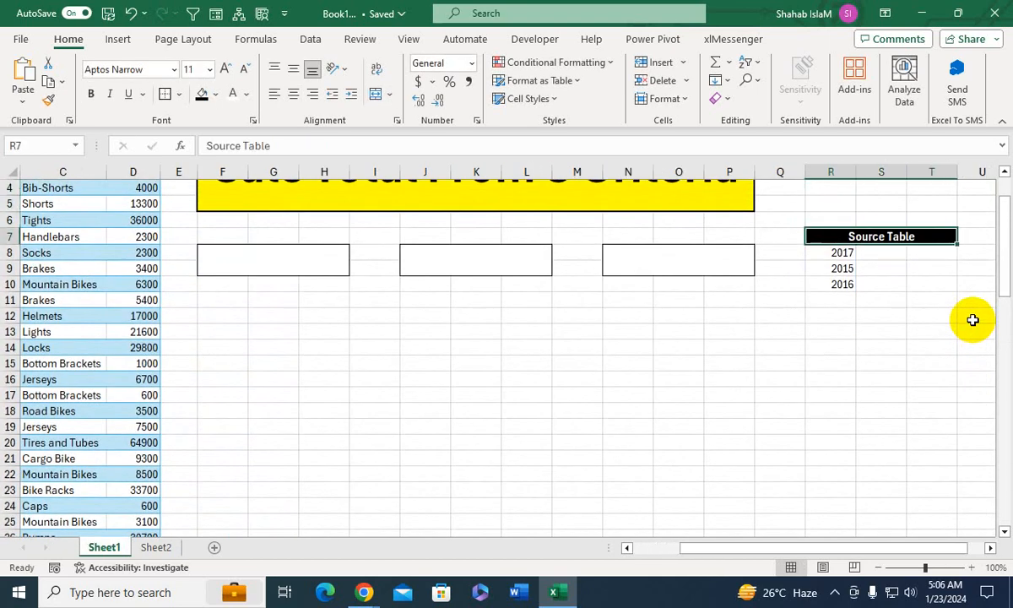
pyautogui.press('Right')
pyautogui.press('Up')
pyautogui.press('Up')
pyautogui.press('Up')
pyautogui.press('Up')
pyautogui.press('Up')
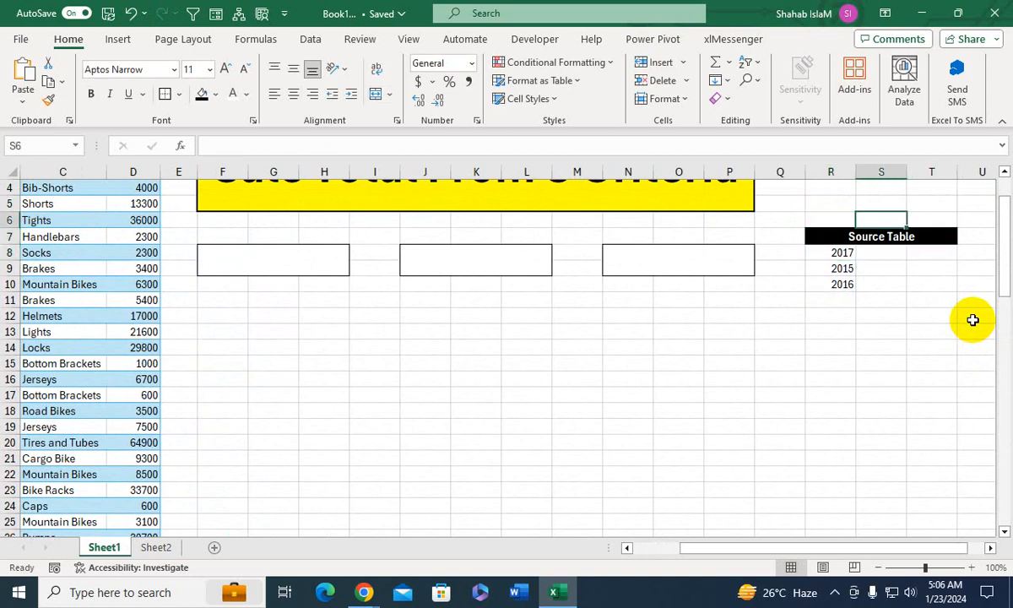
pyautogui.press('Down')
pyautogui.press('Down')
pyautogui.press('Down')
pyautogui.press('Down')
pyautogui.press('Down')
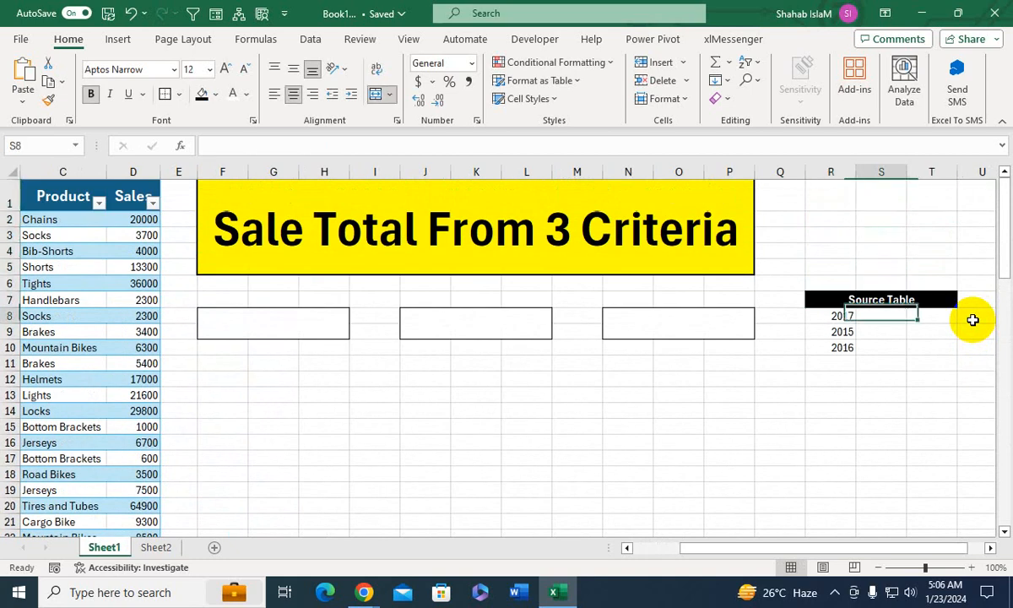
pyautogui.write('=fi')
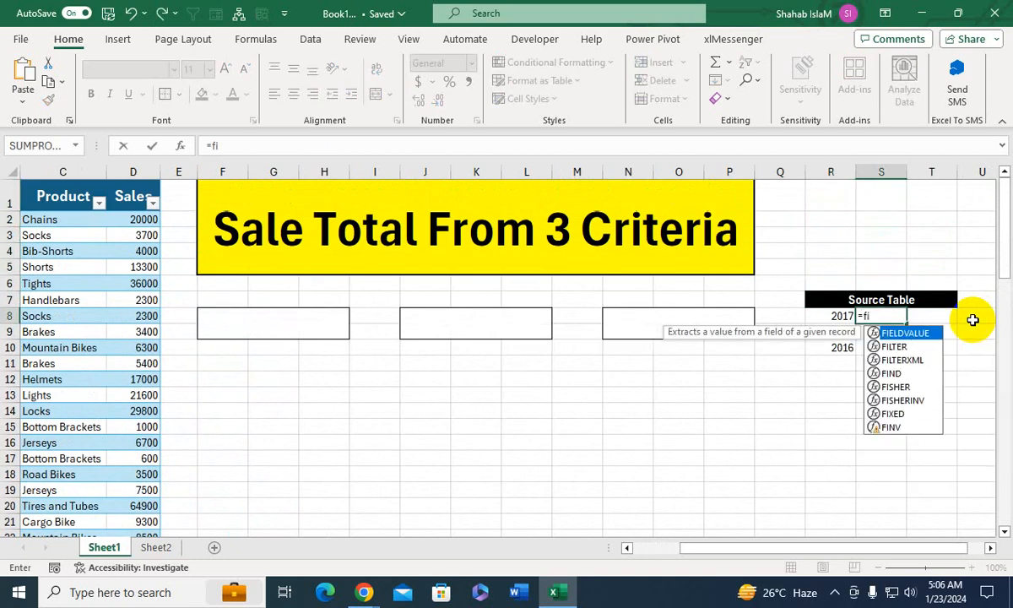
pyautogui.write('lter')
pyautogui.press('Tab')
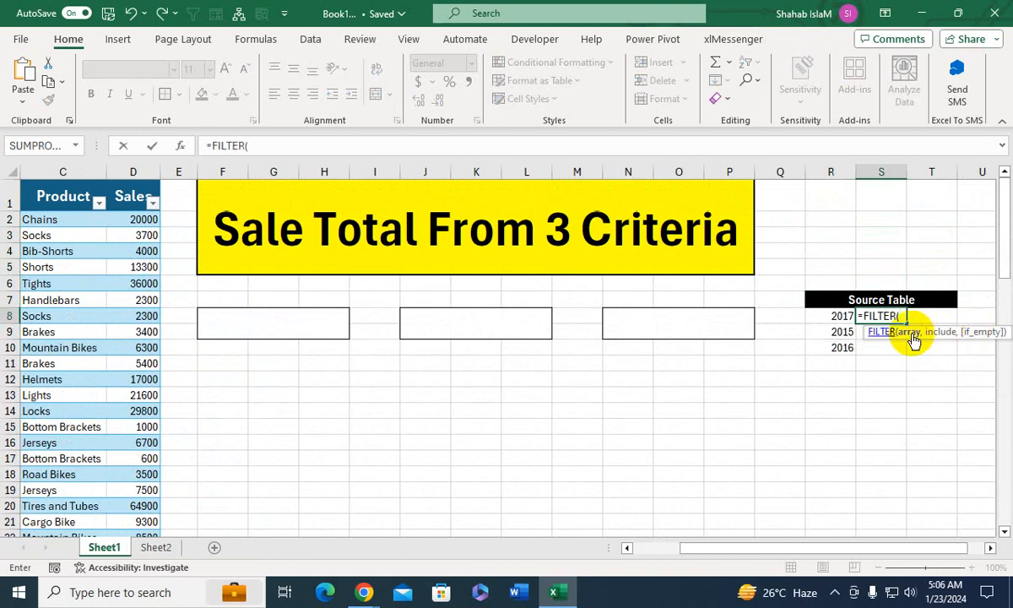
# Step: Use the category data from B2 down to B76, Table1[Category], as the array of the S8 FILTER formula
pyautogui.click(64, 222)
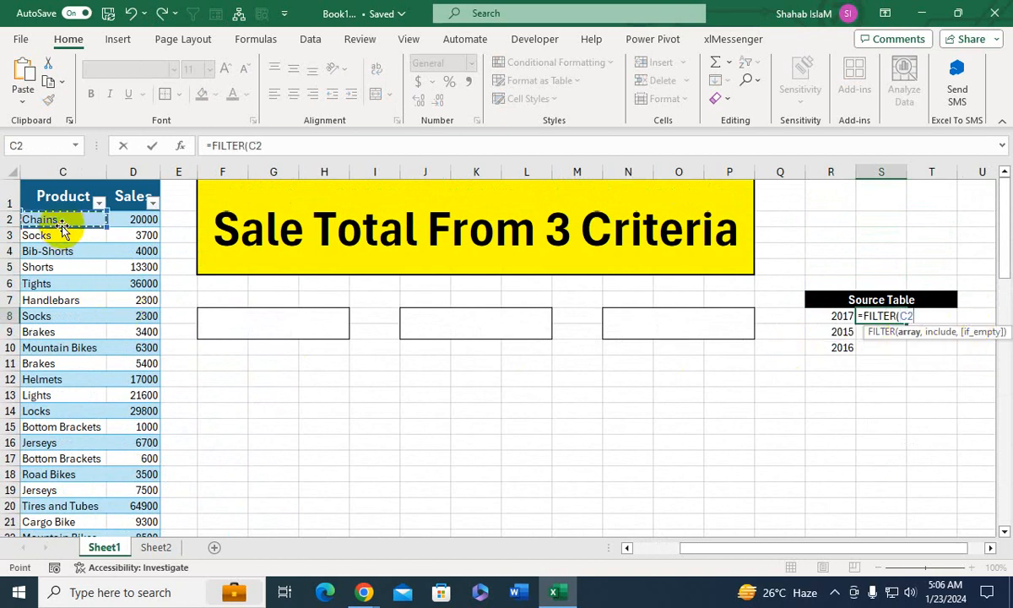
pyautogui.press('Left')
pyautogui.press('Left')
pyautogui.press('Up')
pyautogui.press('Down')
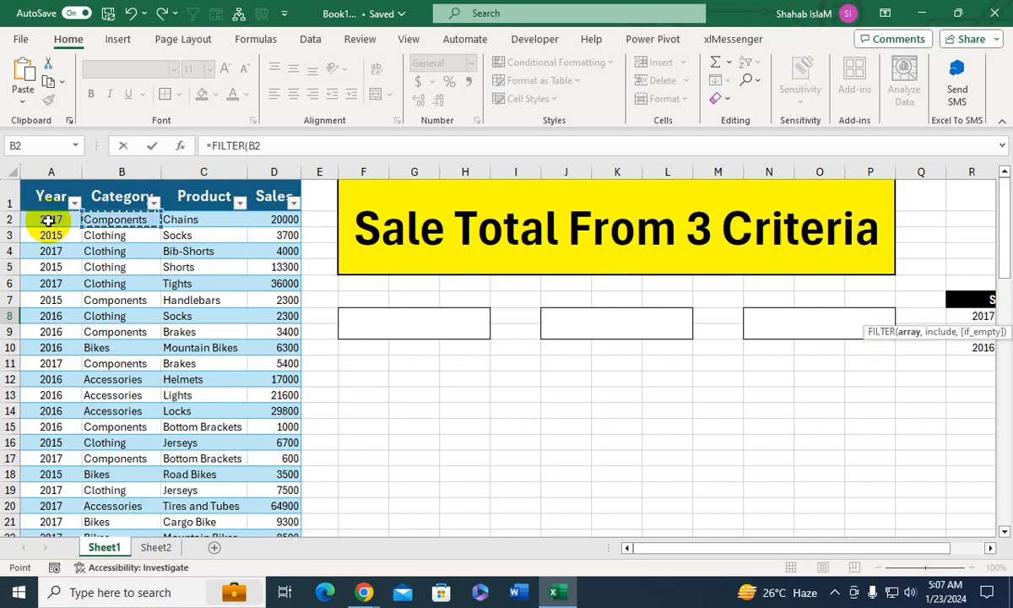
pyautogui.hotkey('ctrl', 'shift', 'Down')
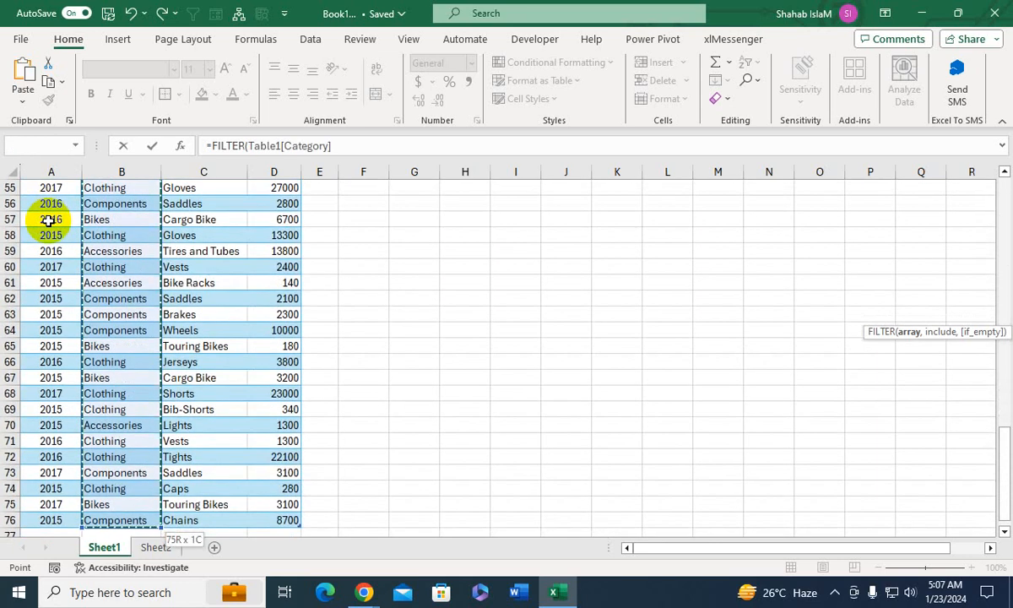
pyautogui.write(',')
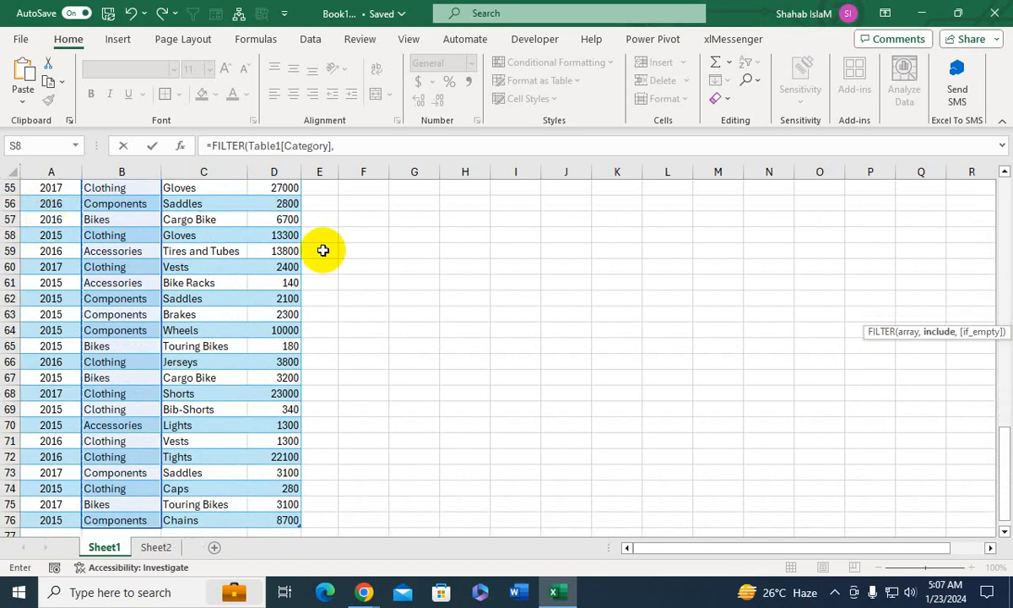
# Step: Try to use only cell A2 as the include argument, completing S8 as =FILTER(Table1[Category],A2)
pyautogui.press('Up')
pyautogui.press('Up')
pyautogui.press('Up')
pyautogui.press('Left')
pyautogui.press('Left')
pyautogui.press('Left')
pyautogui.press('Left')
pyautogui.press('Left')
pyautogui.press('Left')
pyautogui.press('Left')
pyautogui.press('Left')
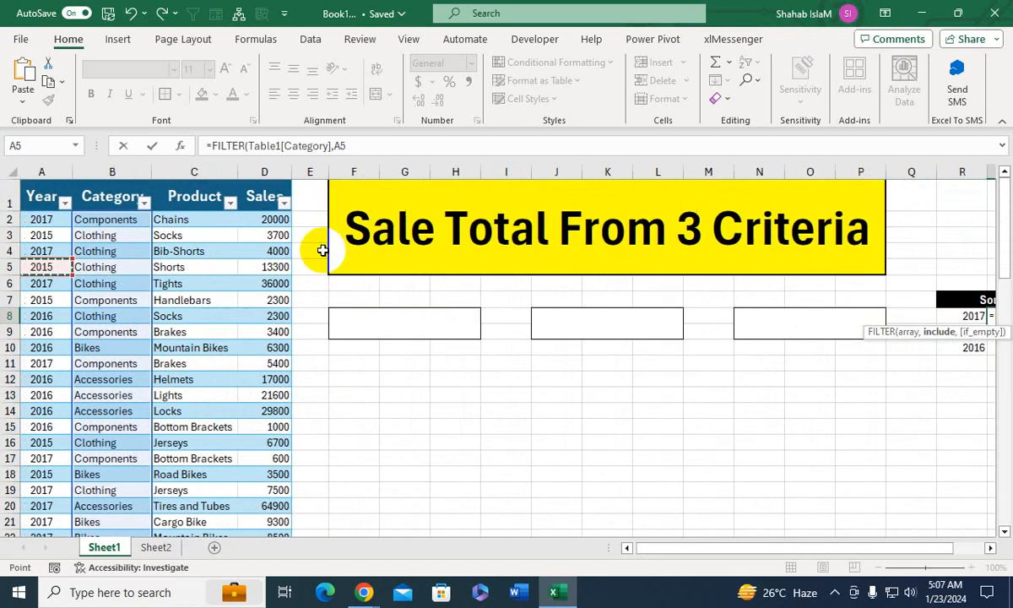
pyautogui.press('Up')
pyautogui.press('Up')
pyautogui.press('Up')
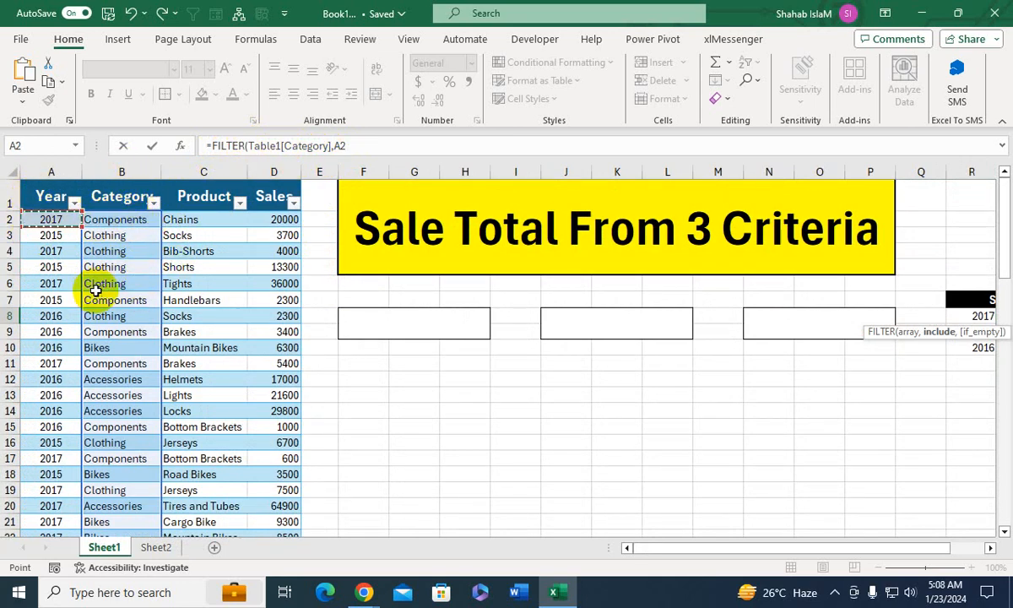
pyautogui.click(354, 147)
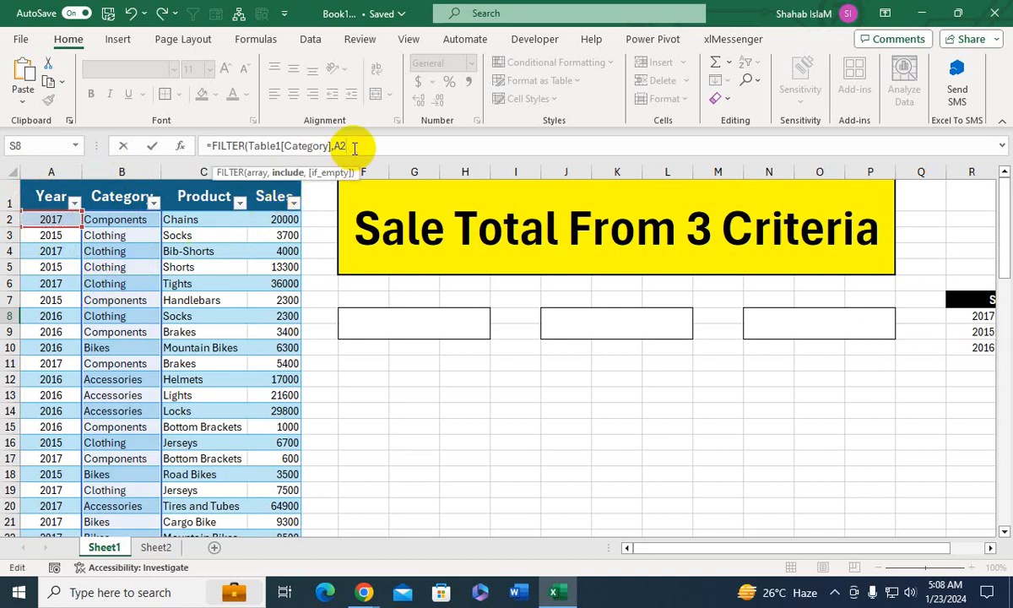
pyautogui.click(60, 217)
pyautogui.moveTo(921, 411); pyautogui.dragTo(981, 372)
pyautogui.click(949, 317)
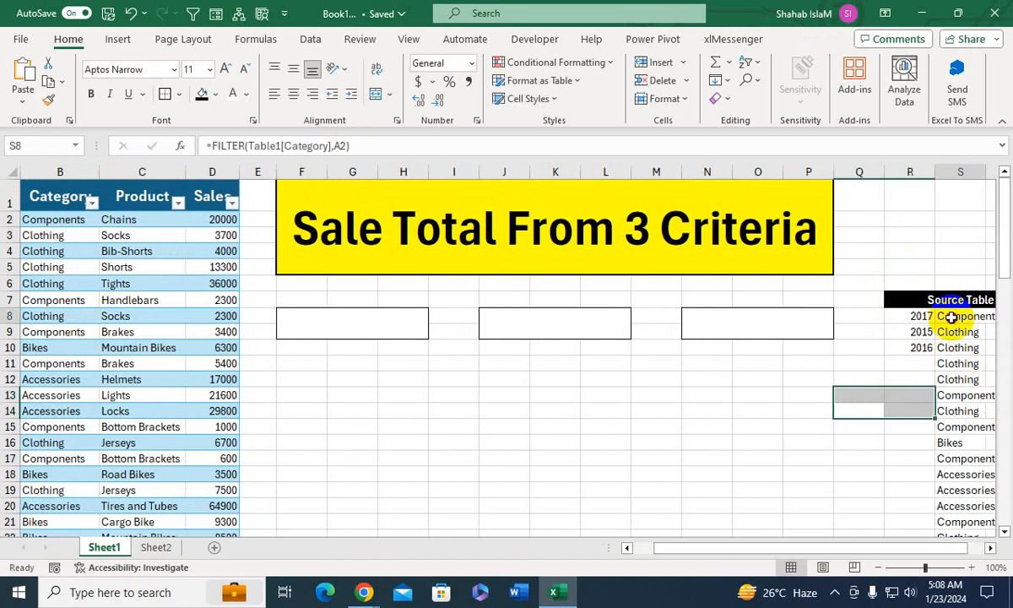
# Step: Replace the A2 argument in the S8 formula with the whole year data, Table1[Year], from A2 down to A76
pyautogui.doubleClick(340, 146)
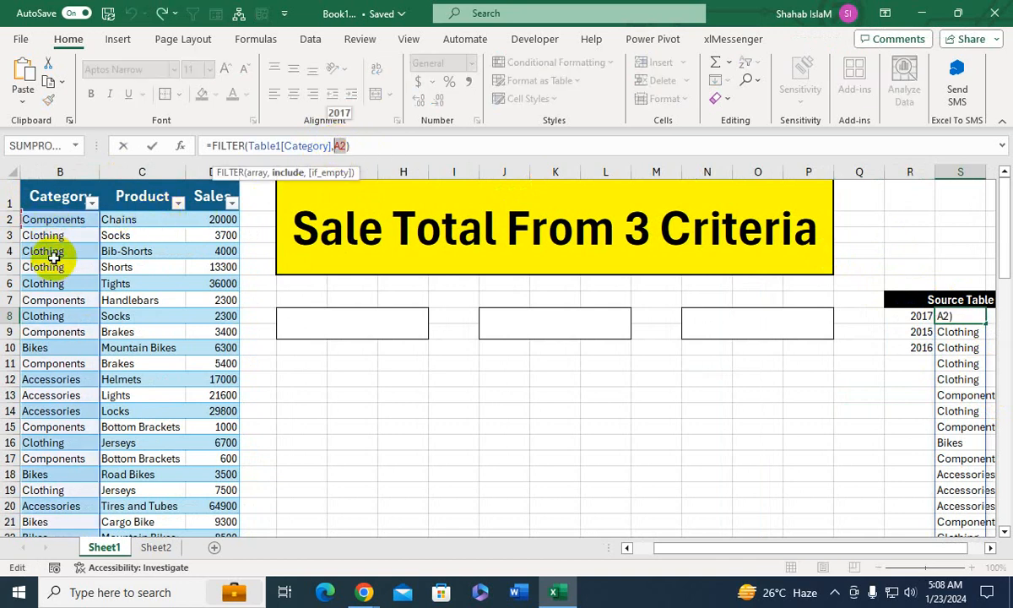
pyautogui.moveTo(658, 545); pyautogui.dragTo(540, 533)
pyautogui.click(60, 220)
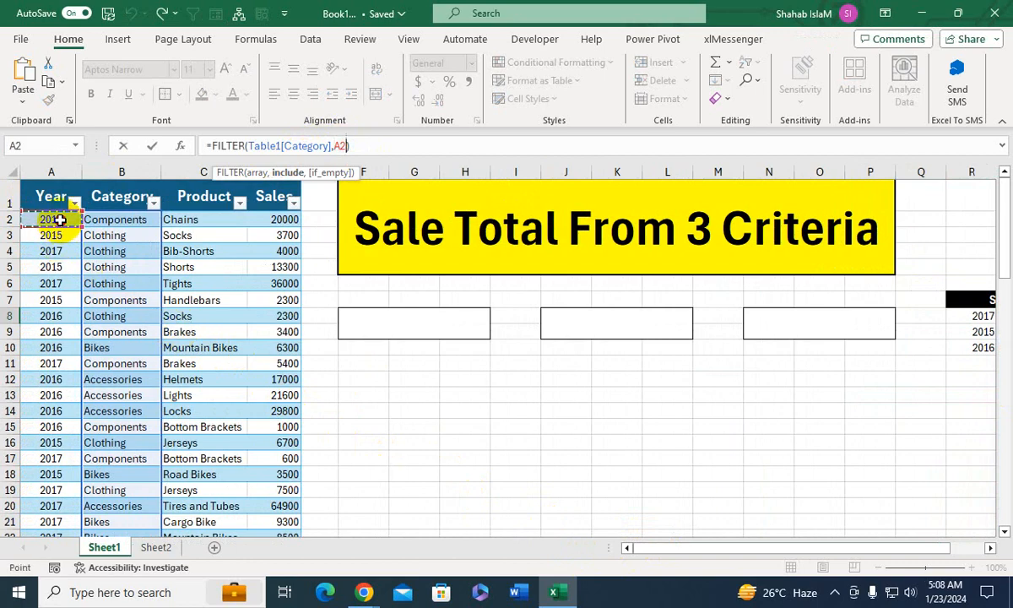
pyautogui.hotkey('ctrl', 'shift', 'Down')
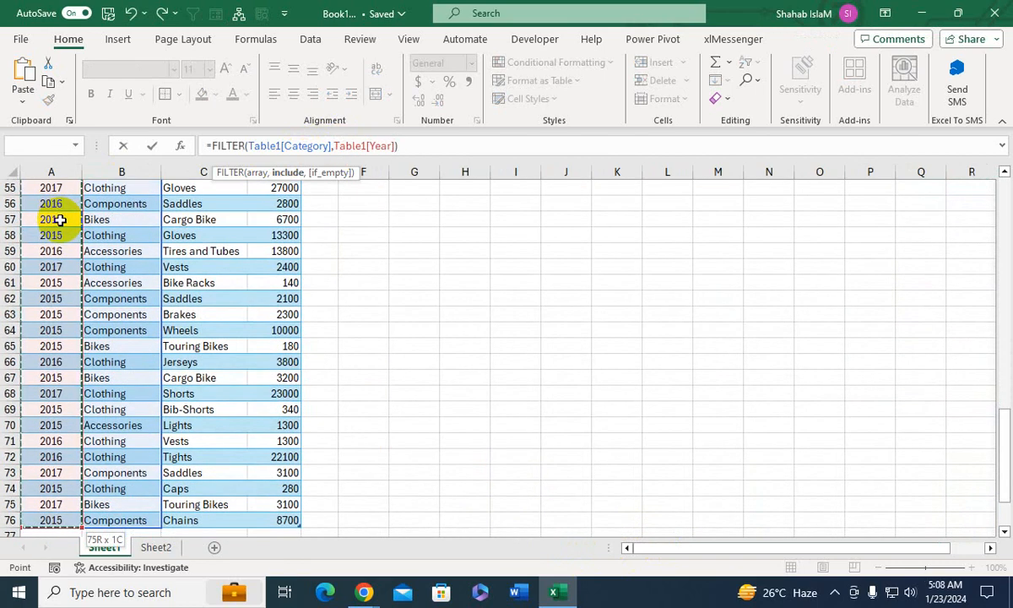
# Step: Compare the years with the first criteria box, completing S8 as =FILTER(Table1[Category],Table1[Year]=F8)
pyautogui.write('=')
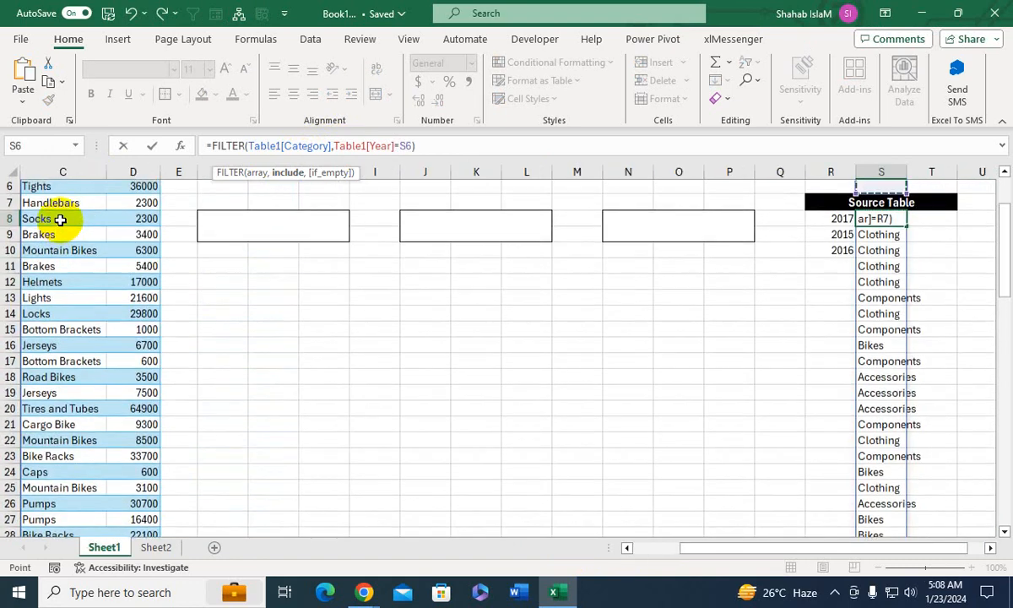
pyautogui.press('Up')
pyautogui.press('Up')
pyautogui.press('Up')
pyautogui.press('Left')
pyautogui.press('Left')
pyautogui.press('Down')
pyautogui.press('Down')
pyautogui.press('Down')
pyautogui.press('Right')
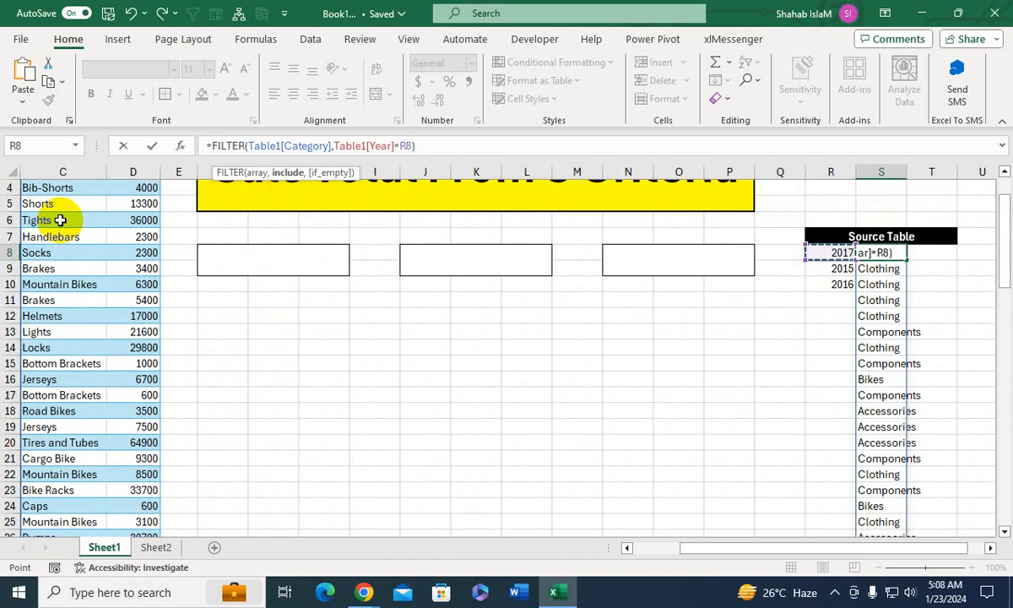
pyautogui.press('Left')
pyautogui.press('Left')
pyautogui.press('Left')
pyautogui.press('Left')
pyautogui.press('Left')
pyautogui.press('Left')
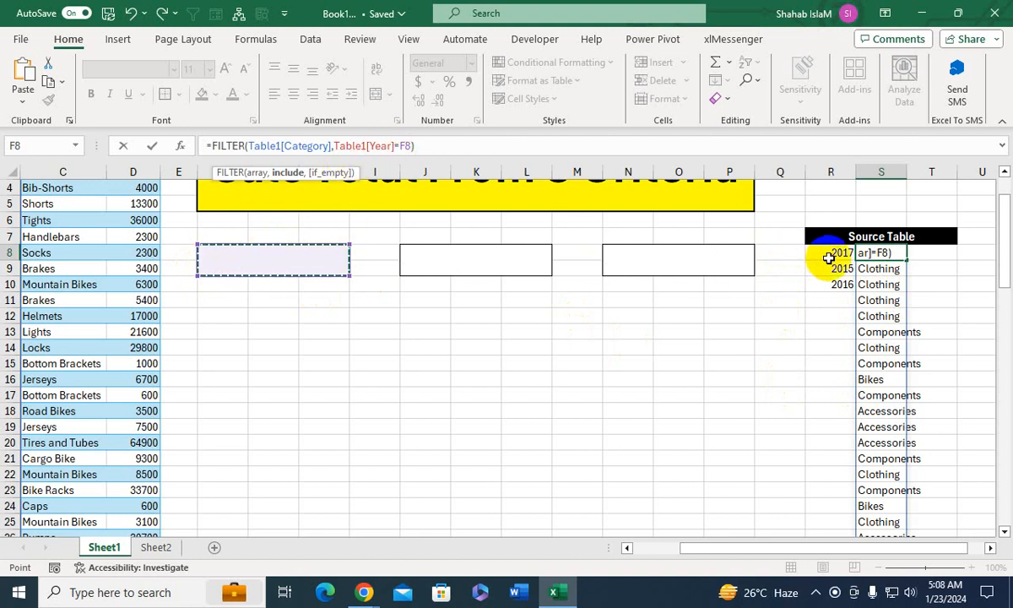
pyautogui.press('Return')
# Step: Enter the years 2017, 2016 and 2015 one after another in criteria box F8 to test the category filter
pyautogui.click(301, 266)
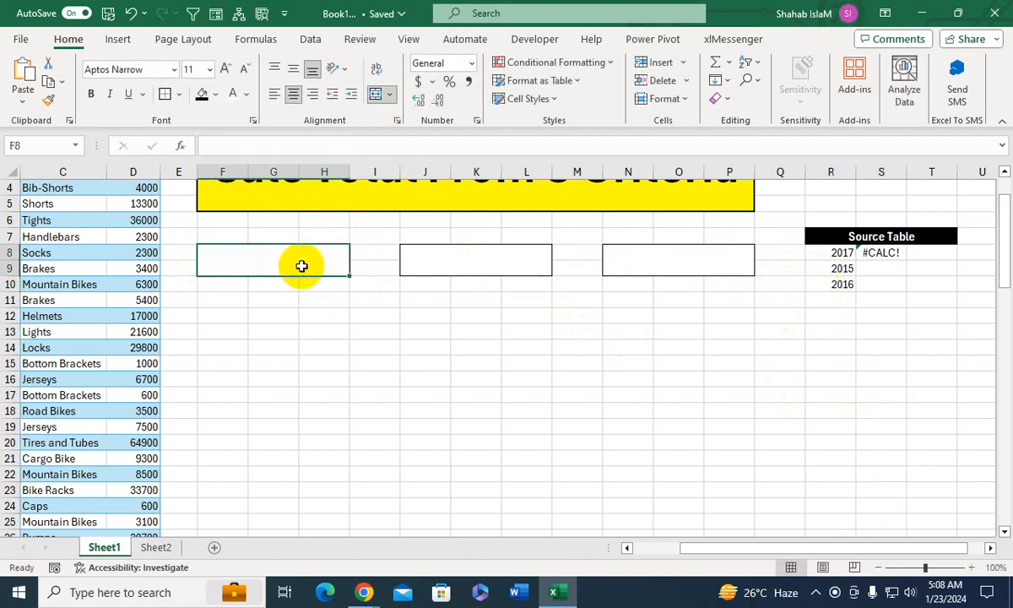
pyautogui.write('2017')
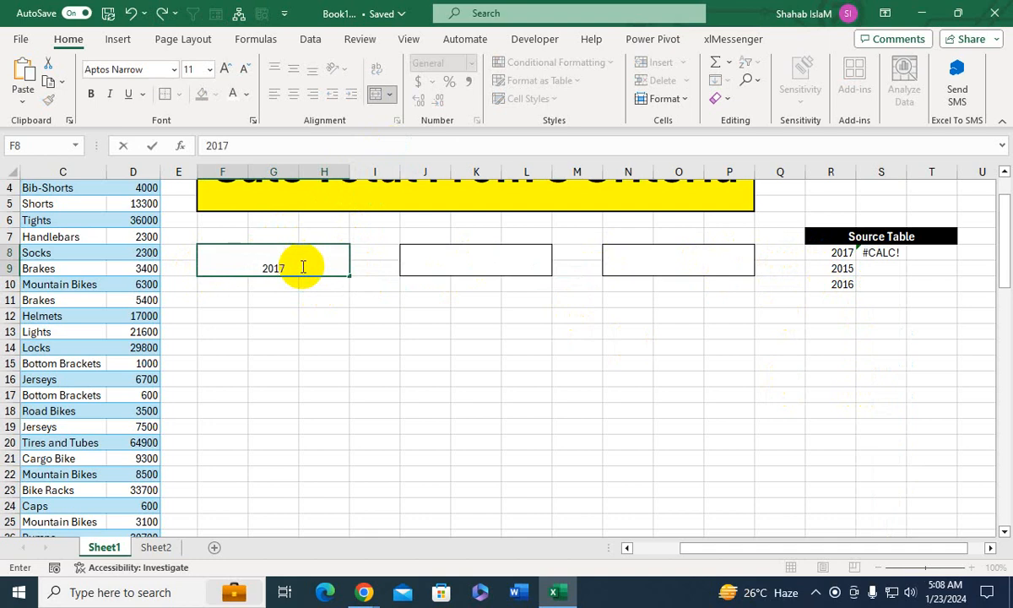
pyautogui.press('Return')
pyautogui.click(302, 265)
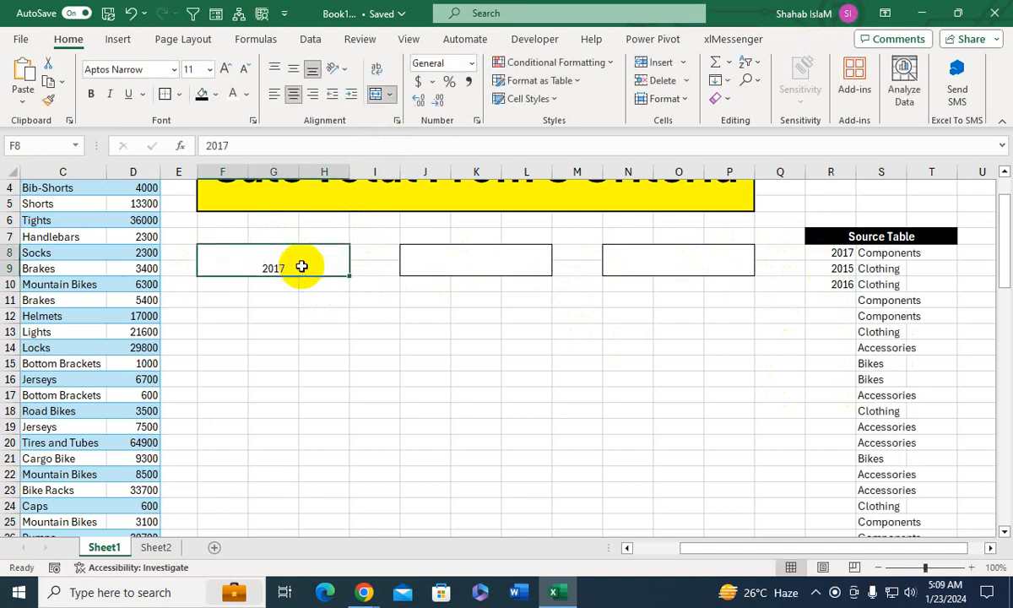
pyautogui.write('21')
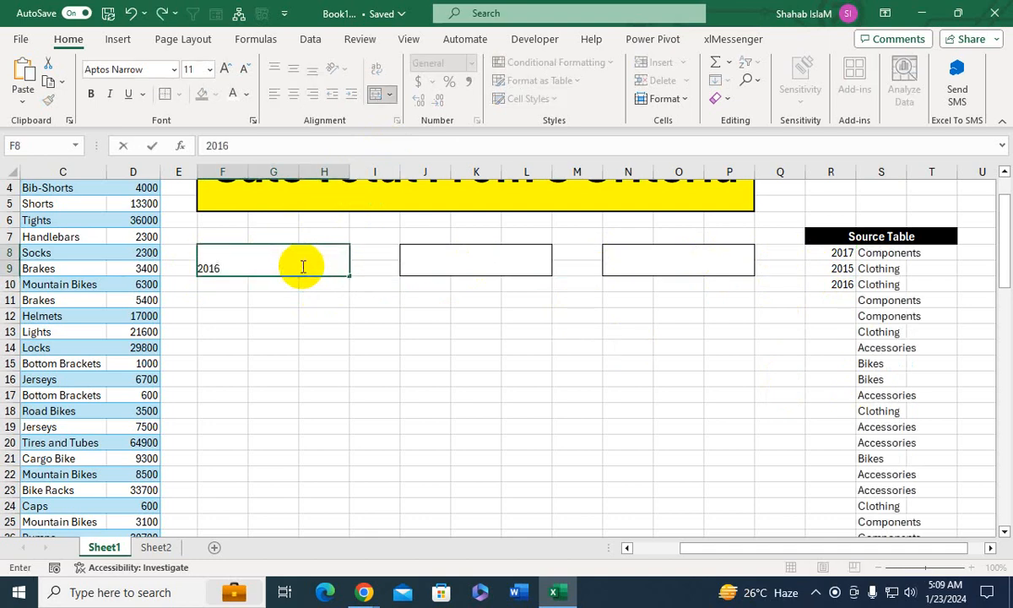
pyautogui.press('Return')
pyautogui.click(301, 266)
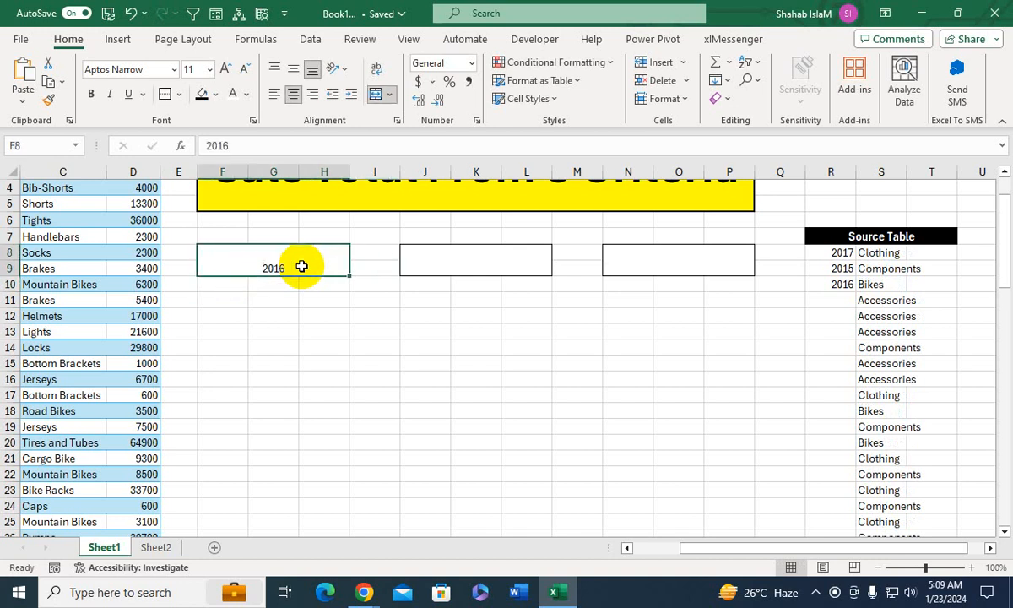
pyautogui.write('2015')
pyautogui.press('Return')
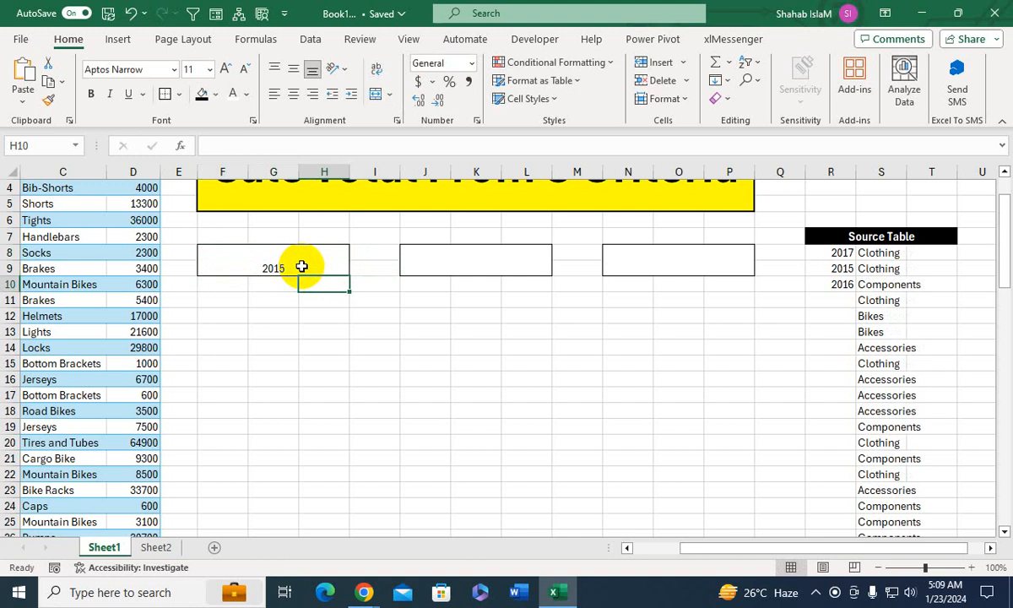
pyautogui.click(307, 267)
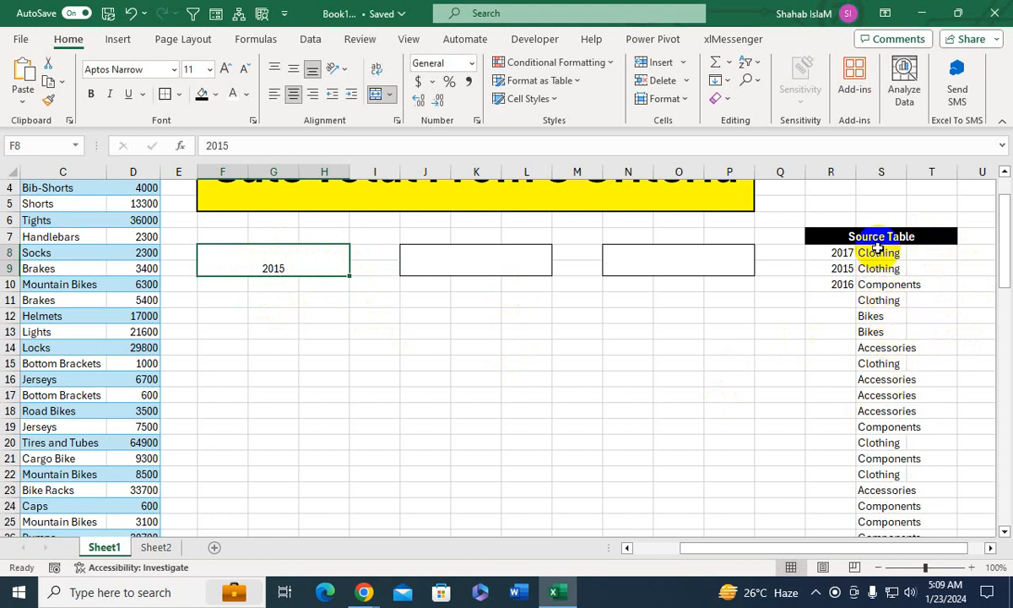
# Step: Wrap the S8 formula in UNIQUE so it reads =UNIQUE(FILTER(Table1[Category],Table1[Year]=F8))
pyautogui.click(870, 253)
pyautogui.click(215, 147)
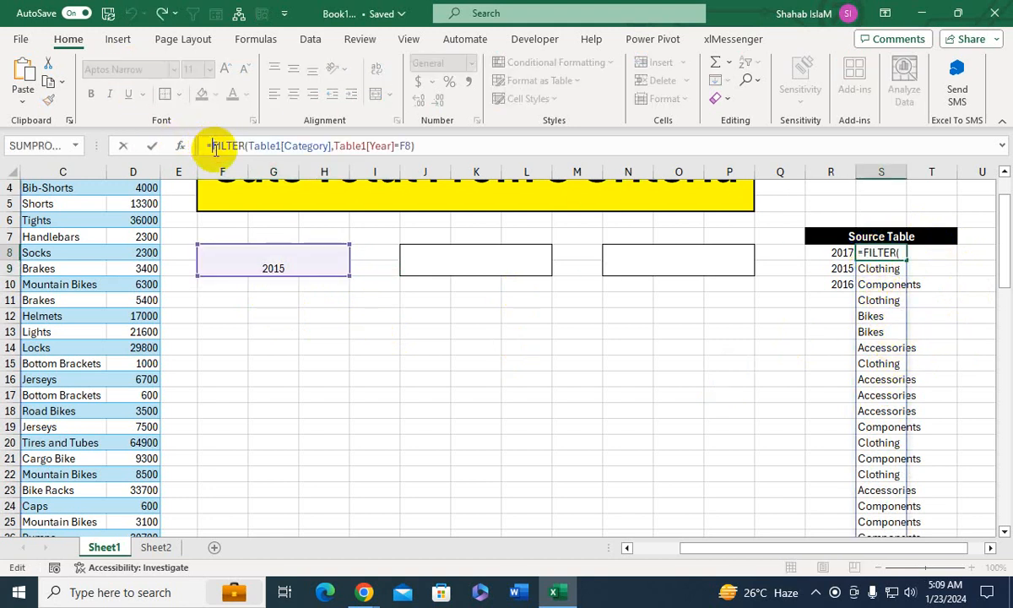
pyautogui.write('uniq')
pyautogui.press('Tab')
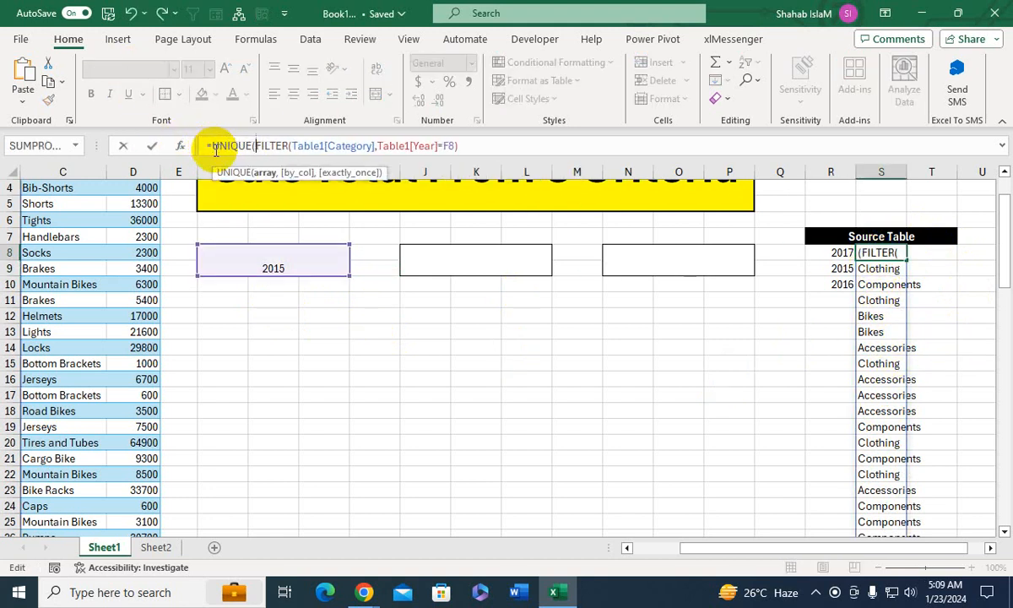
pyautogui.click(478, 139)
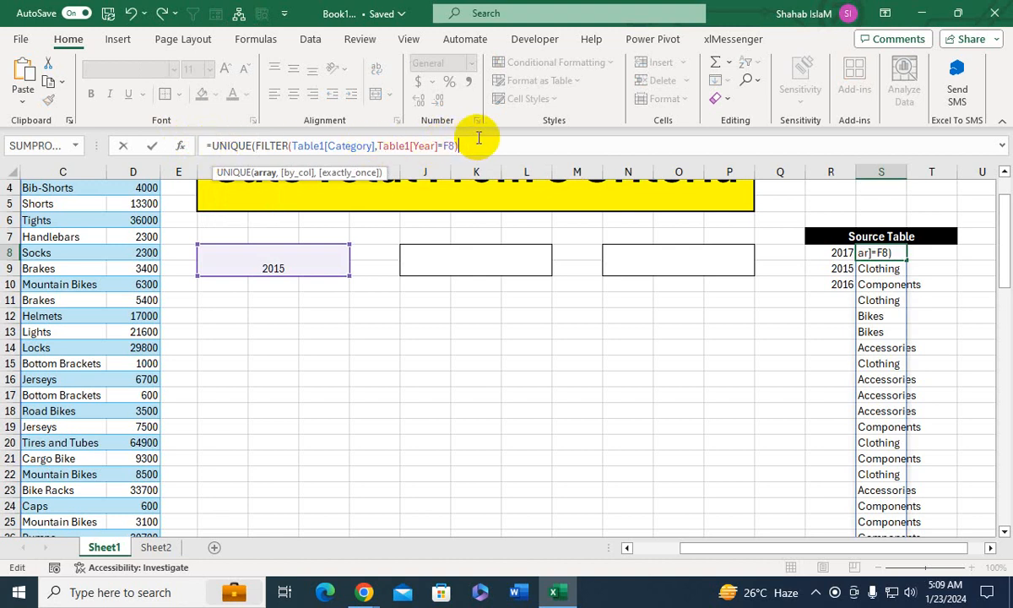
pyautogui.press('Return')
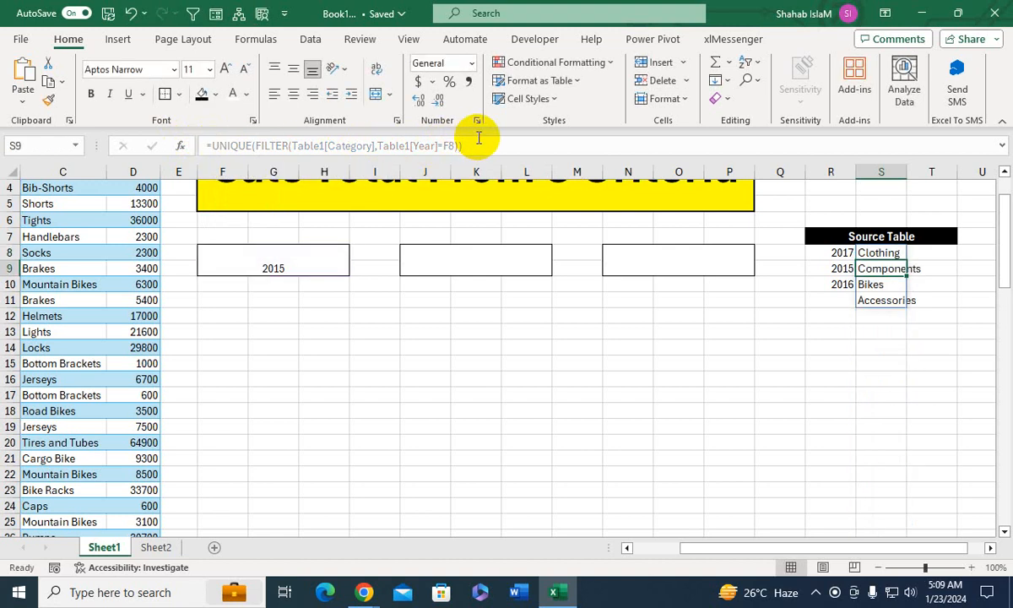
# Step: Test the unique category list by entering 2017 and 2015 in turn in criteria box F8
pyautogui.click(325, 270)
pyautogui.write('20')
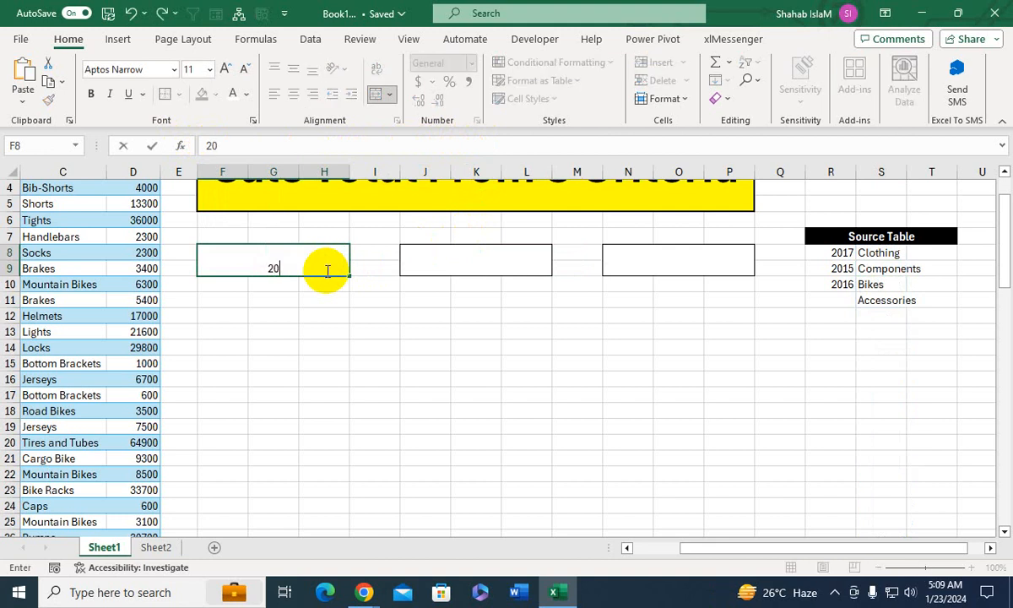
pyautogui.write('17')
pyautogui.press('Return')
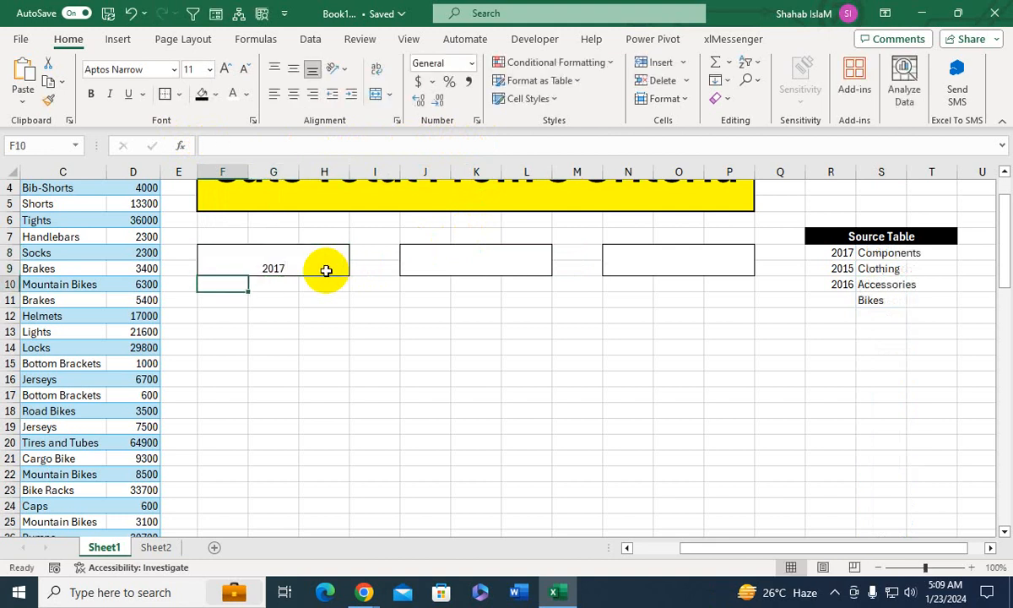
pyautogui.click(326, 270)
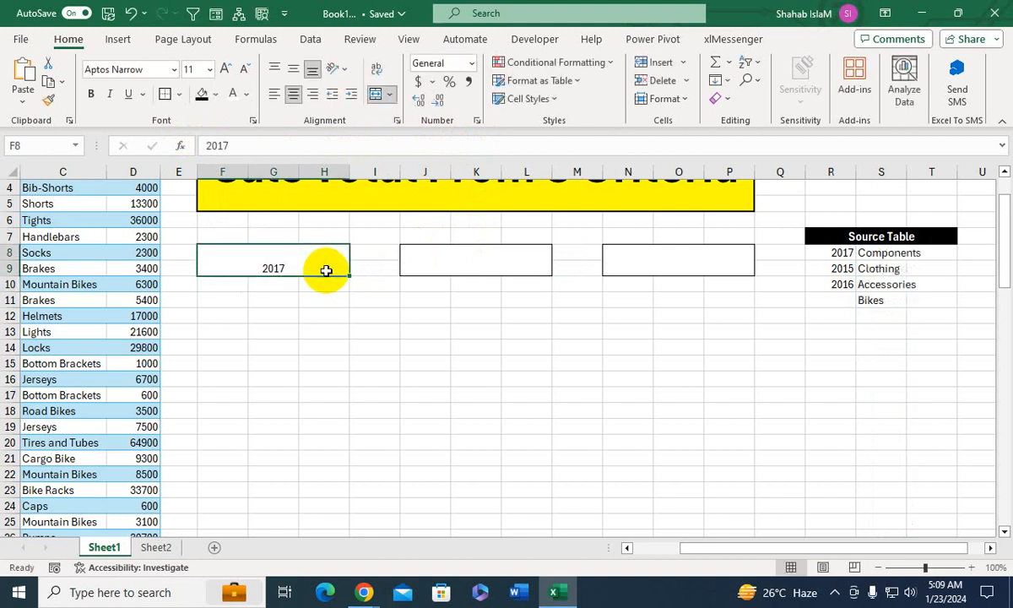
pyautogui.write('20')
pyautogui.press('Return')
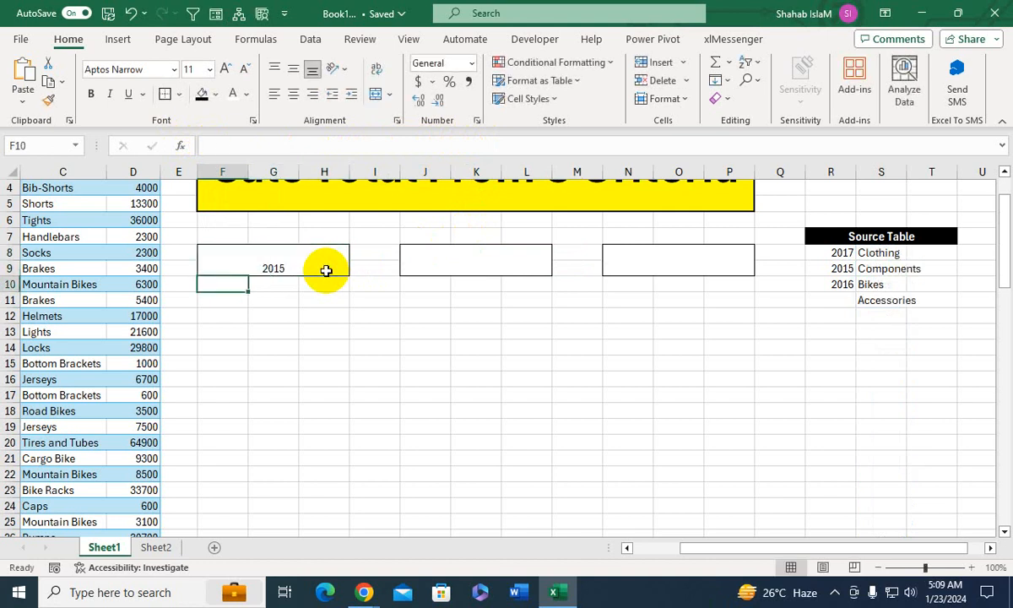
pyautogui.click(325, 267)
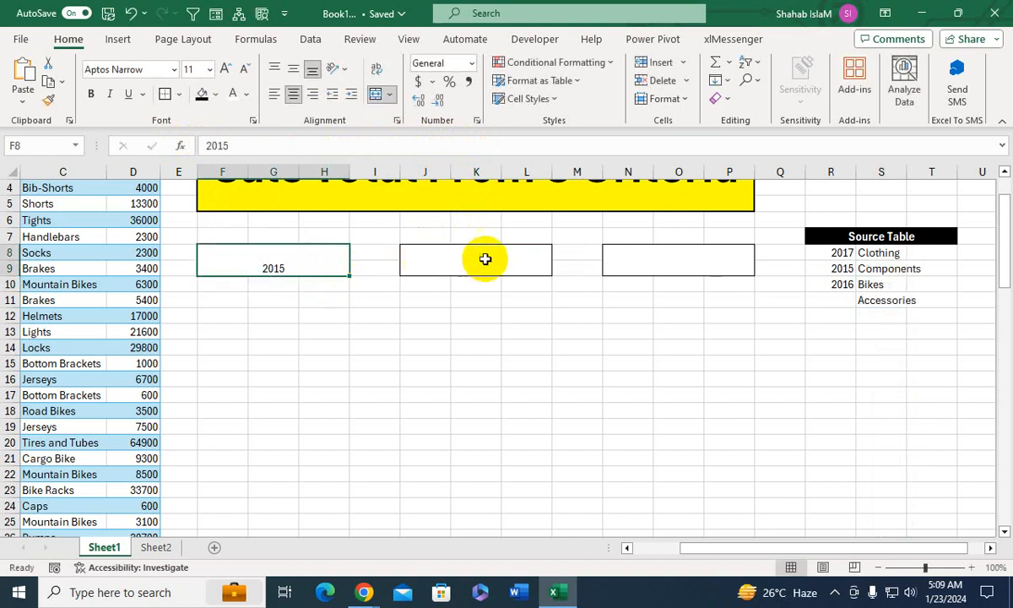
# Step: Clear the year from criteria box F8 and set its data validation to allow a list
pyautogui.press('Delete')
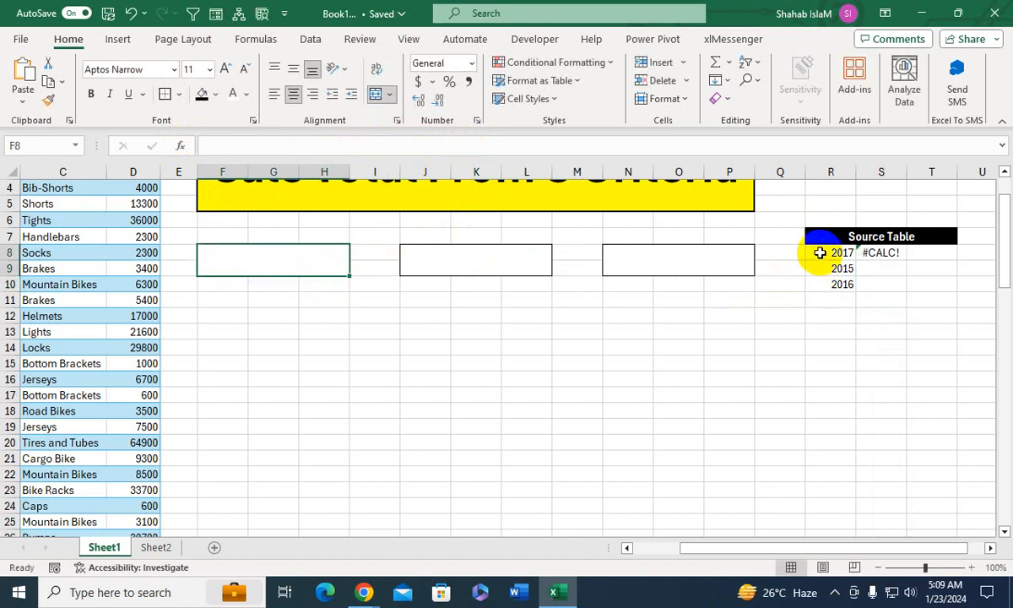
pyautogui.click(310, 38)
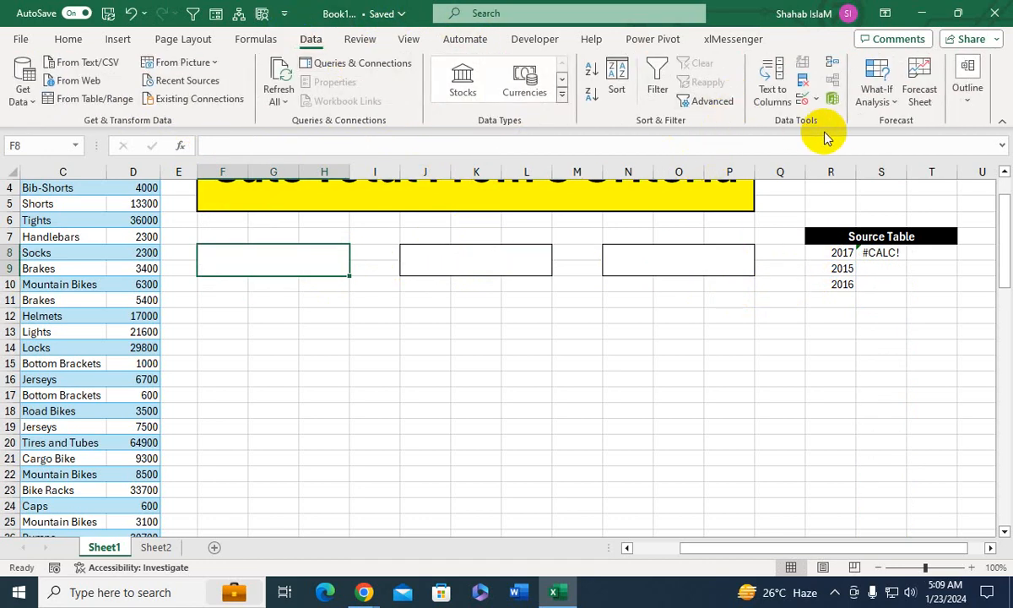
pyautogui.click(806, 99)
pyautogui.click(815, 120)
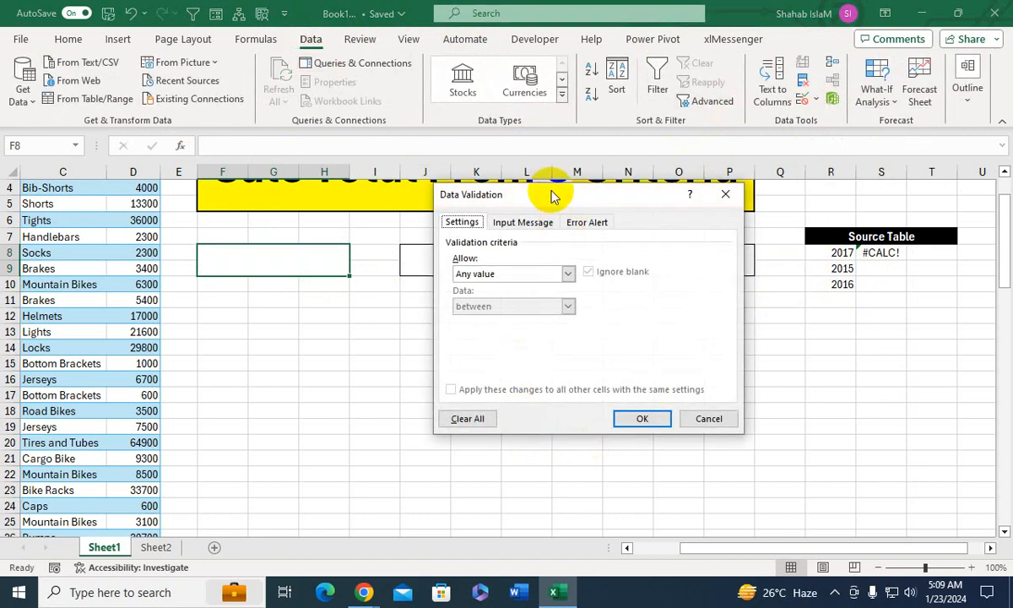
pyautogui.moveTo(554, 196); pyautogui.dragTo(559, 335)
pyautogui.click(543, 413)
pyautogui.click(523, 458)
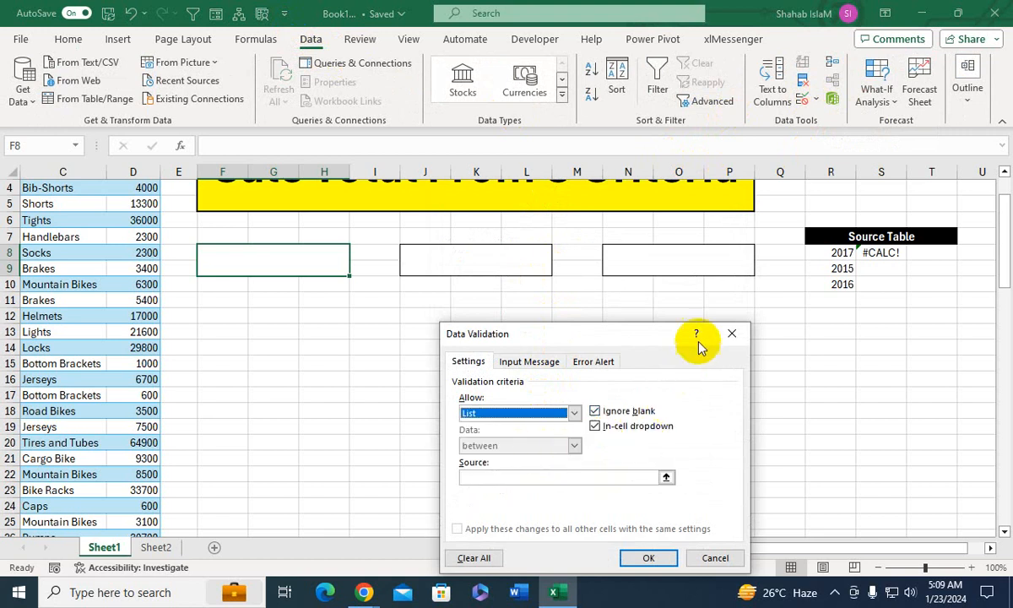
# Step: Use the source table's year list starting at R8 as the validation source and choose 2017 in F8
pyautogui.click(536, 478)
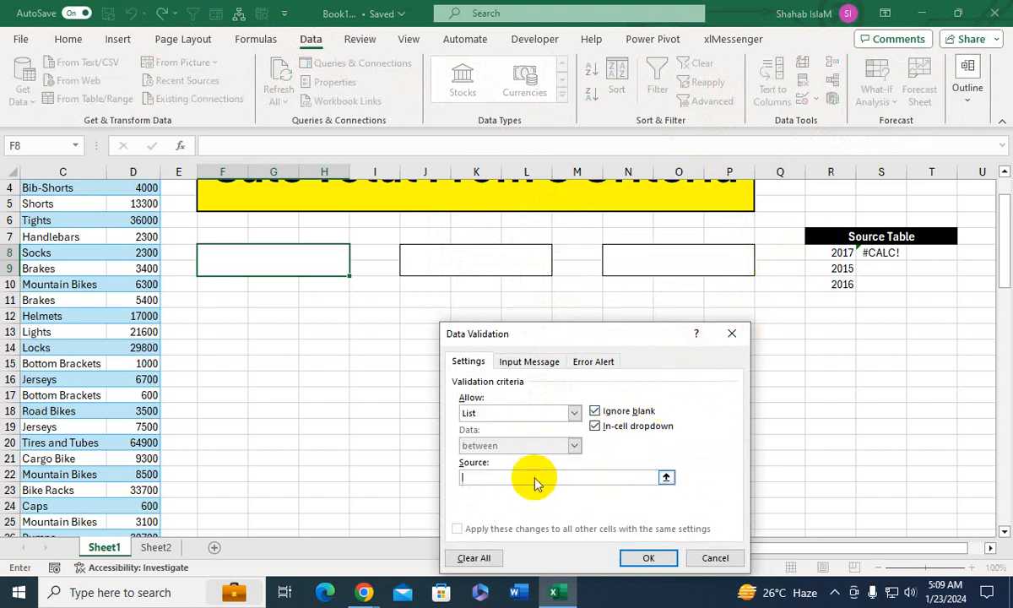
pyautogui.click(824, 252)
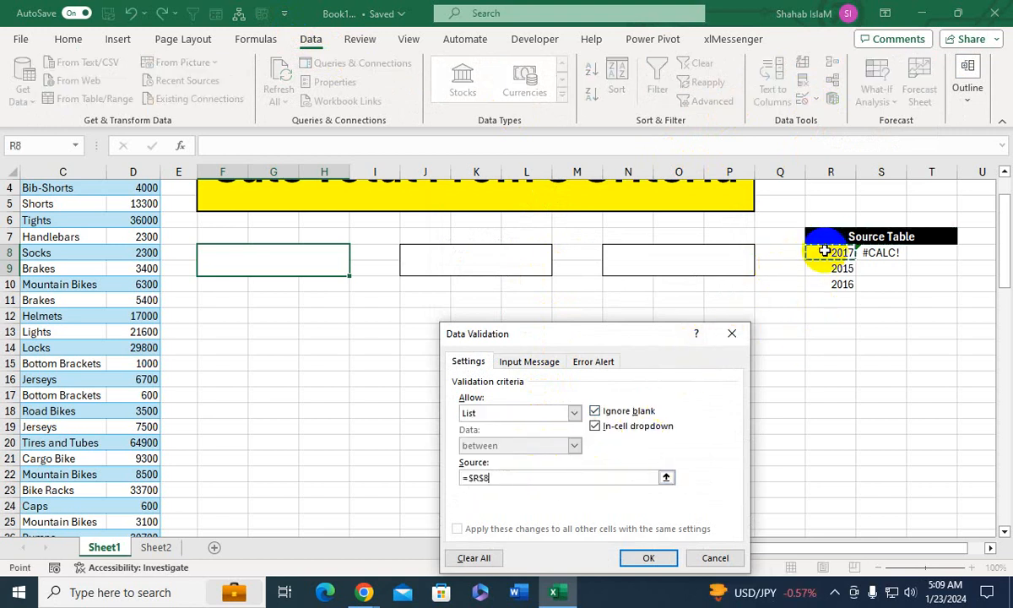
pyautogui.click(648, 557)
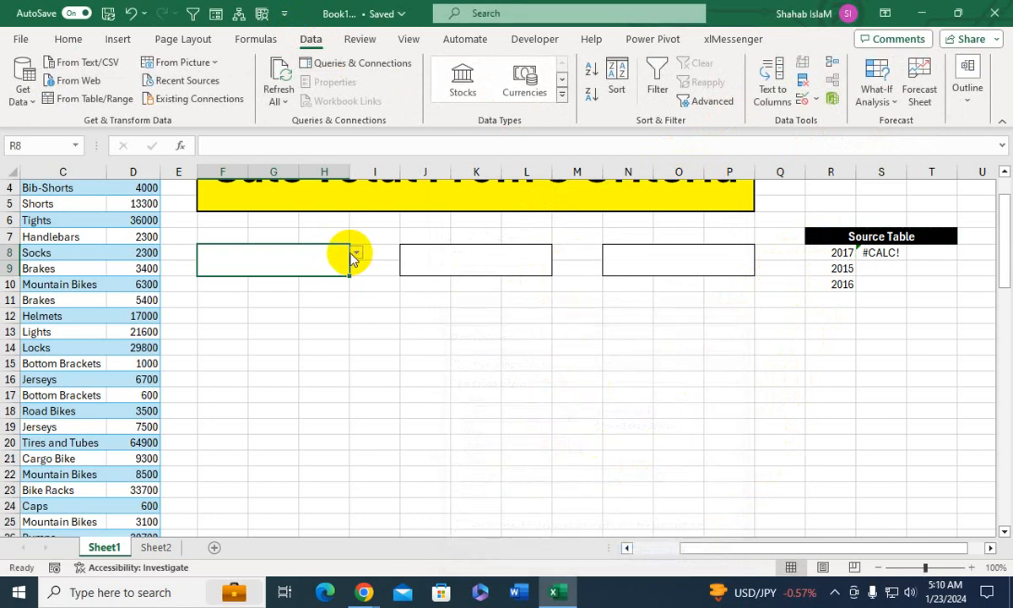
pyautogui.click(354, 253)
pyautogui.click(335, 282)
# Step: Add a list data validation to criteria box J8 with the spilled category range =$S$8# as its source
pyautogui.click(493, 270)
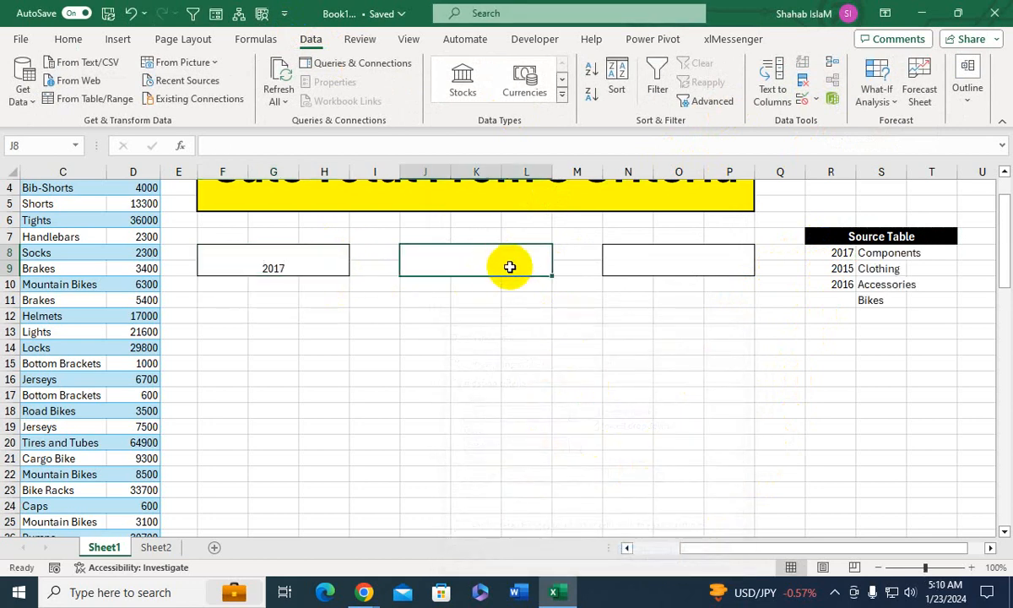
pyautogui.write('=')
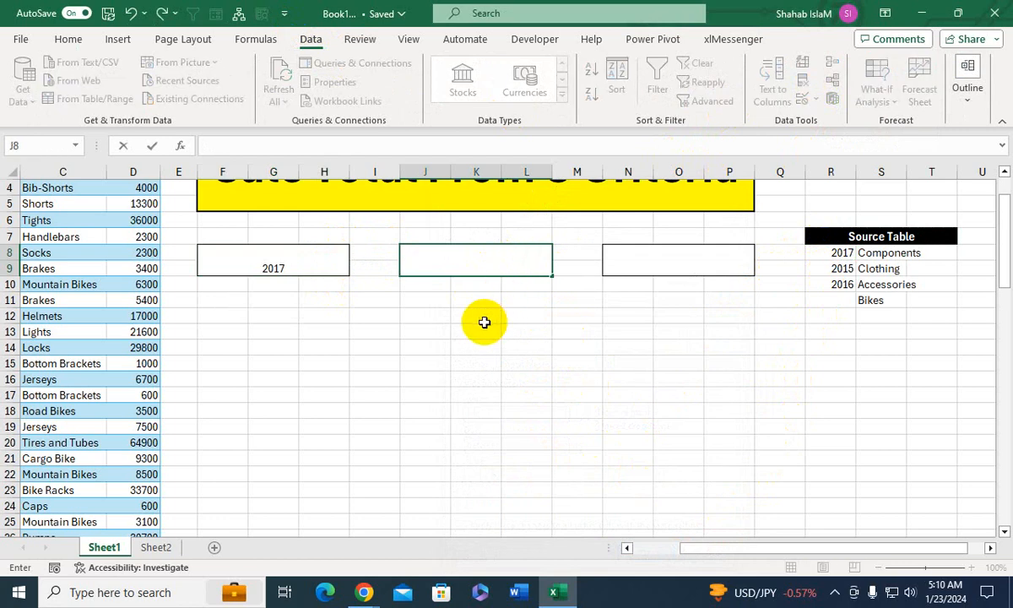
pyautogui.click(480, 318)
pyautogui.click(502, 256)
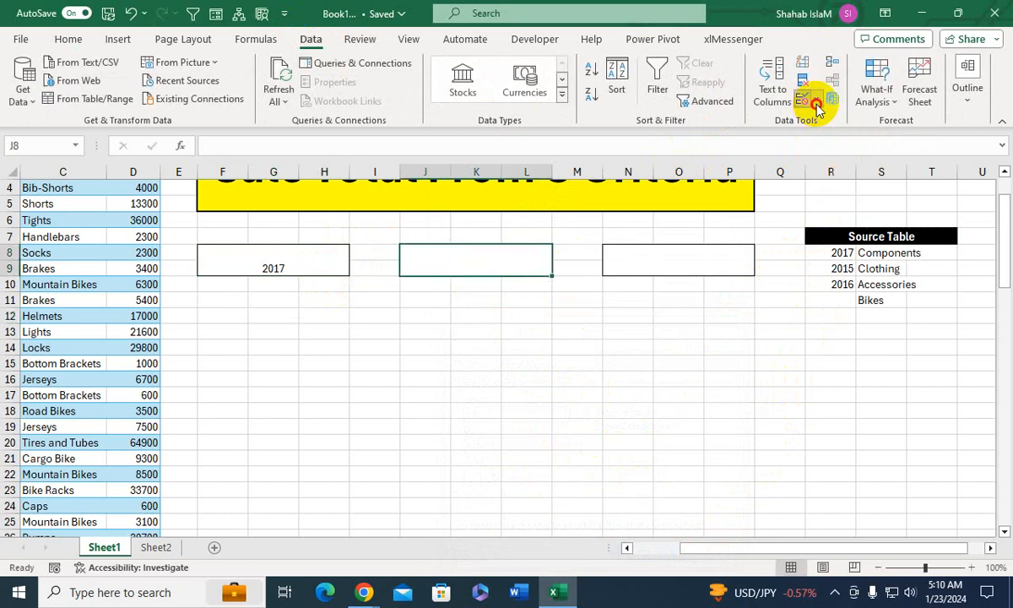
pyautogui.click(815, 99)
pyautogui.click(819, 124)
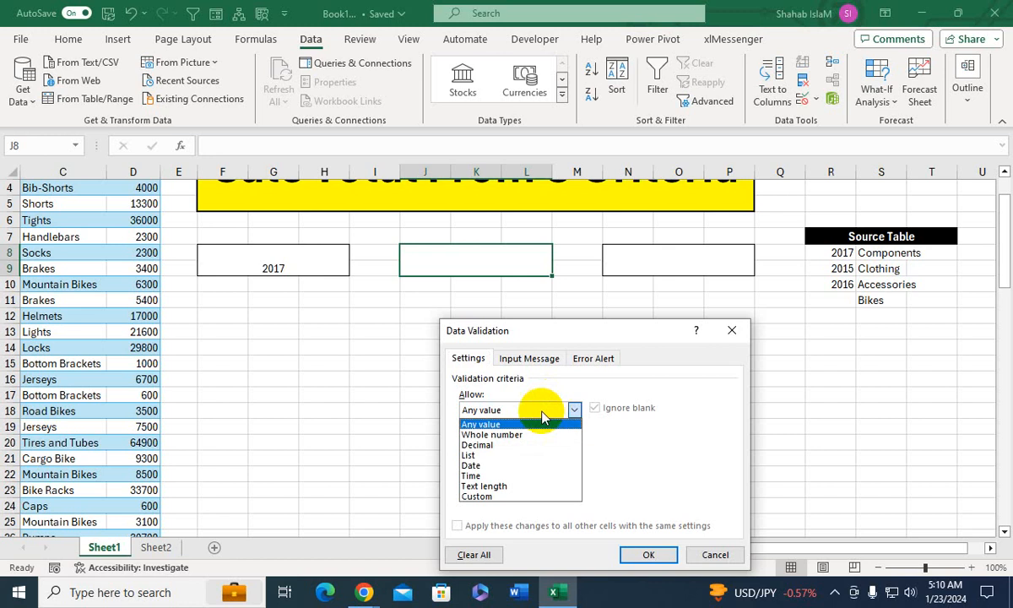
pyautogui.click(506, 455)
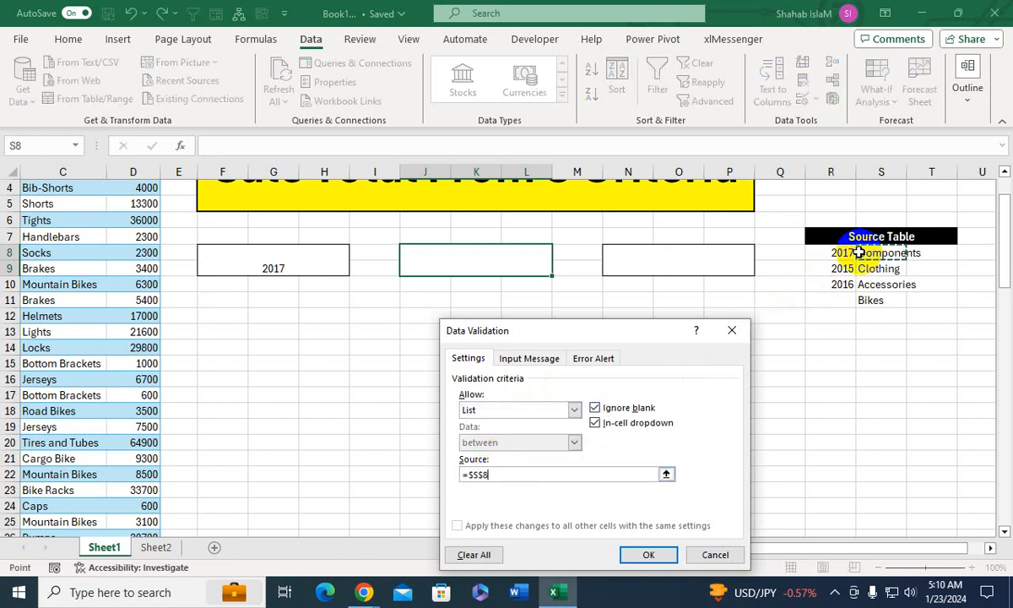
pyautogui.write('#')
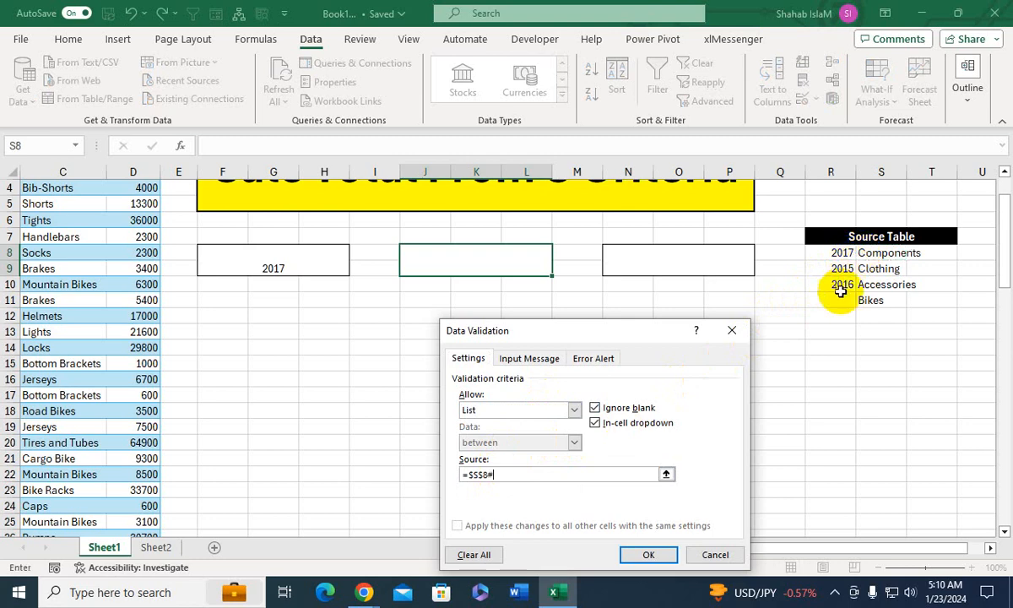
pyautogui.click(647, 554)
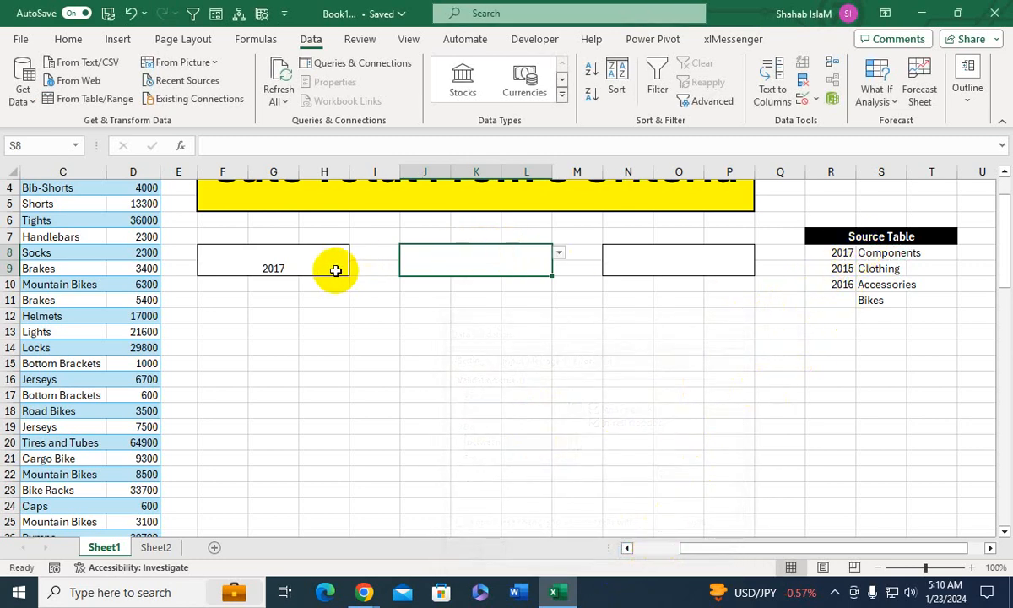
# Step: Pick Clothing for the second criteria box J8 and change the first criteria box F8 to 2015 from their drop-down lists
pyautogui.click(558, 253)
pyautogui.click(506, 296)
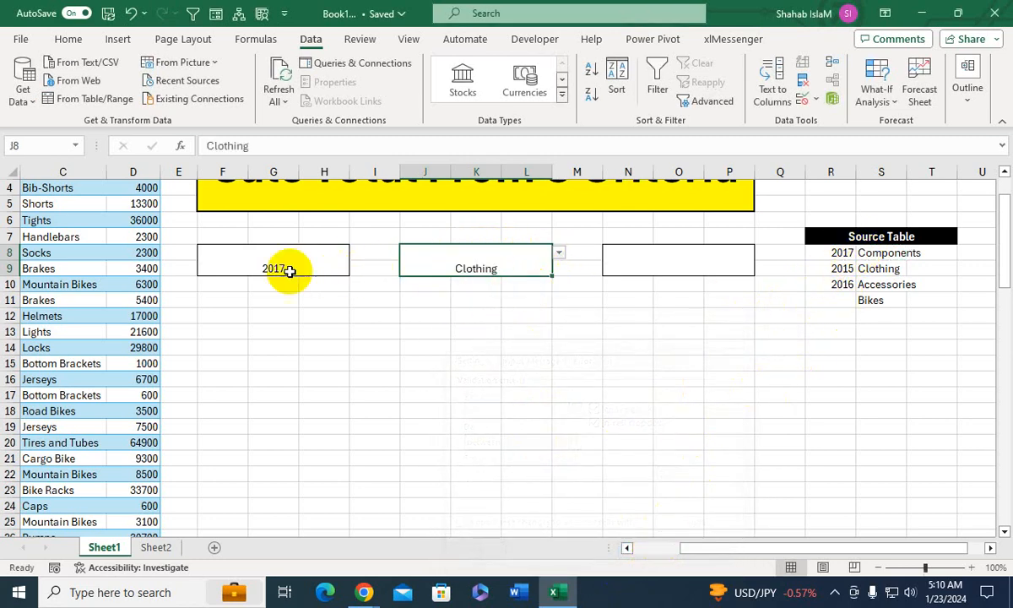
pyautogui.click(290, 270)
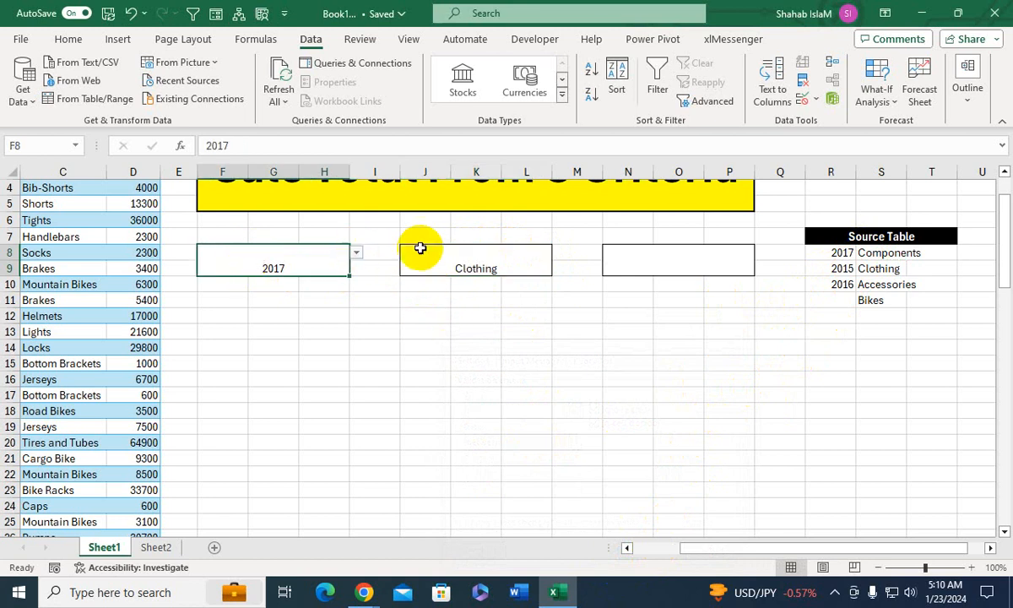
pyautogui.click(355, 253)
pyautogui.click(328, 294)
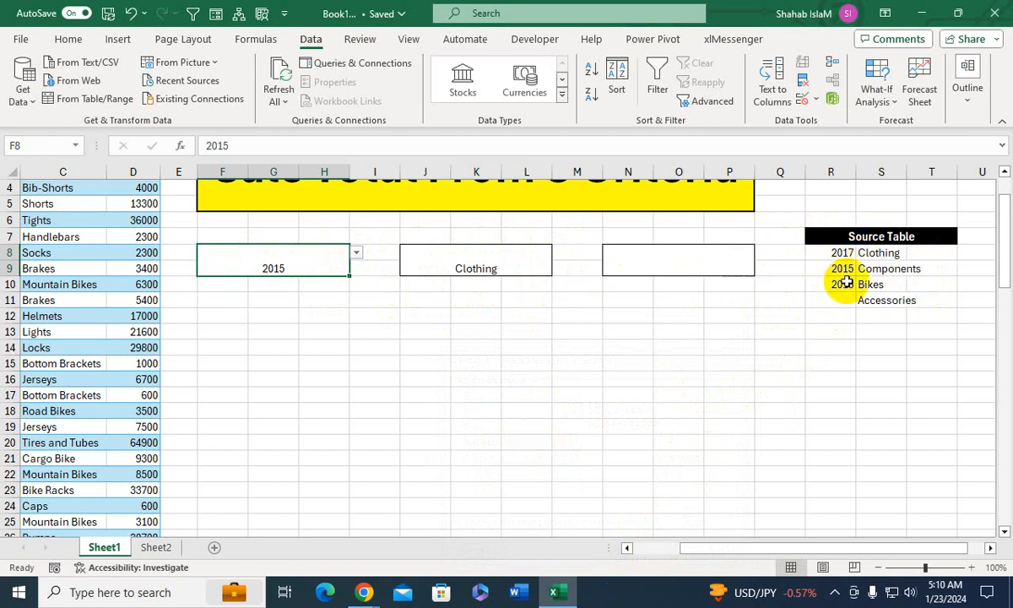
# Step: Auto-fit the width of source table column S to its category names
pyautogui.click(479, 270)
pyautogui.click(688, 264)
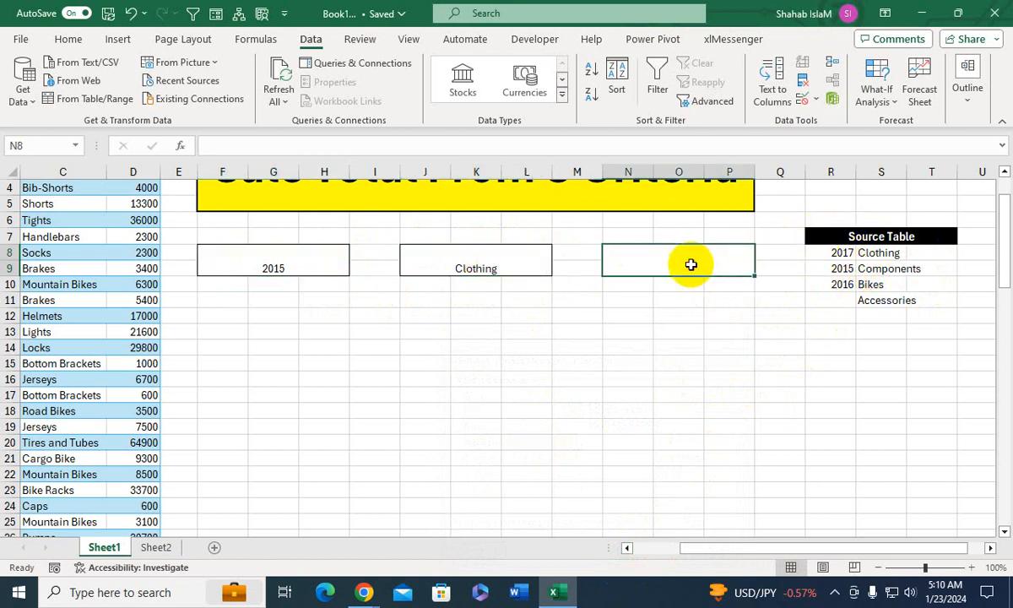
pyautogui.doubleClick(907, 172)
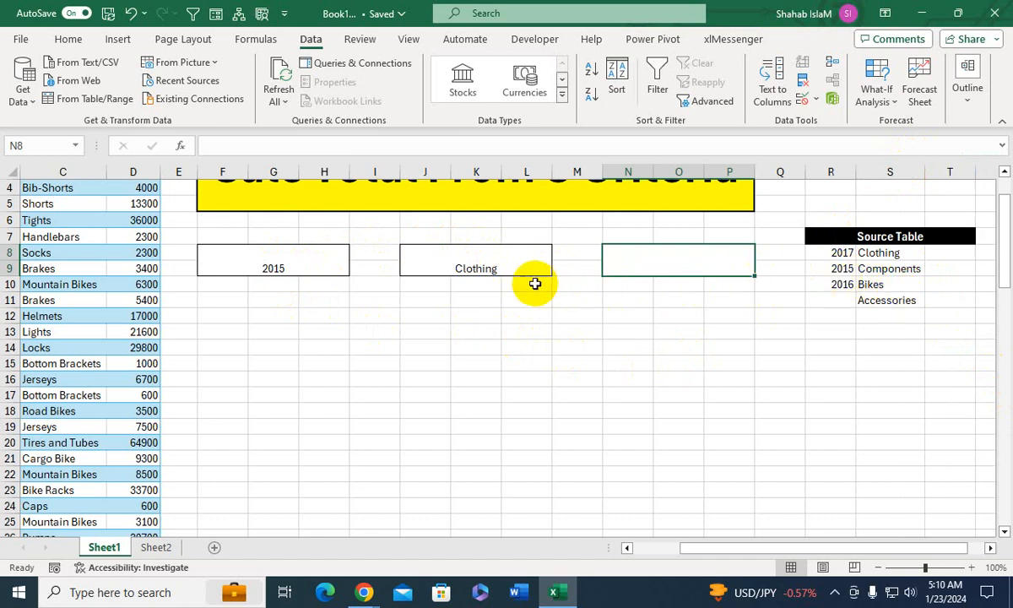
# Step: Examine how the year, category and product columns of the sales table relate to the three criteria boxes
pyautogui.moveTo(50, 268); pyautogui.dragTo(18, 279)
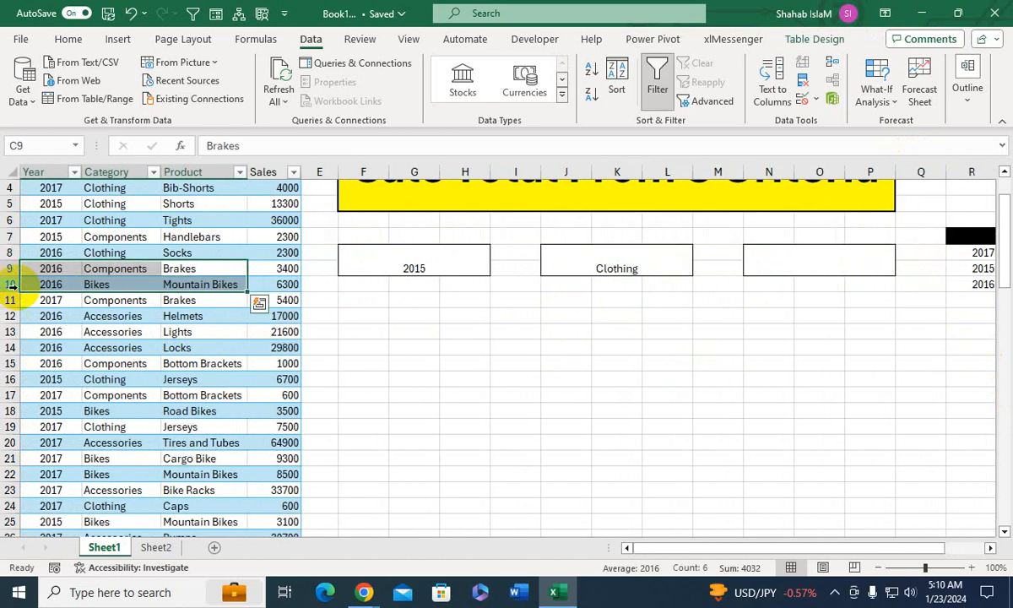
pyautogui.click(121, 251)
pyautogui.click(136, 220)
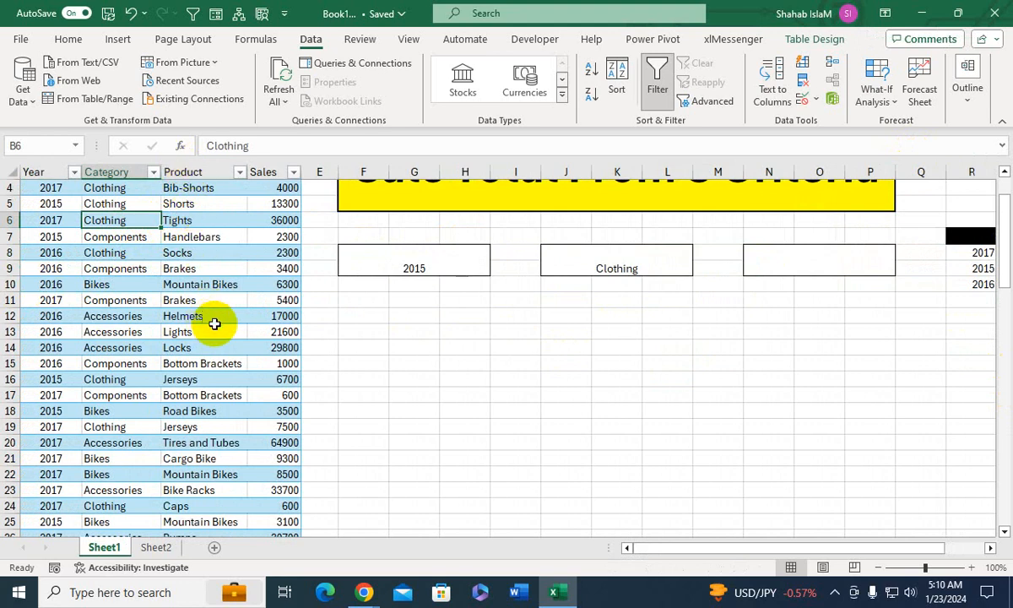
pyautogui.click(782, 247)
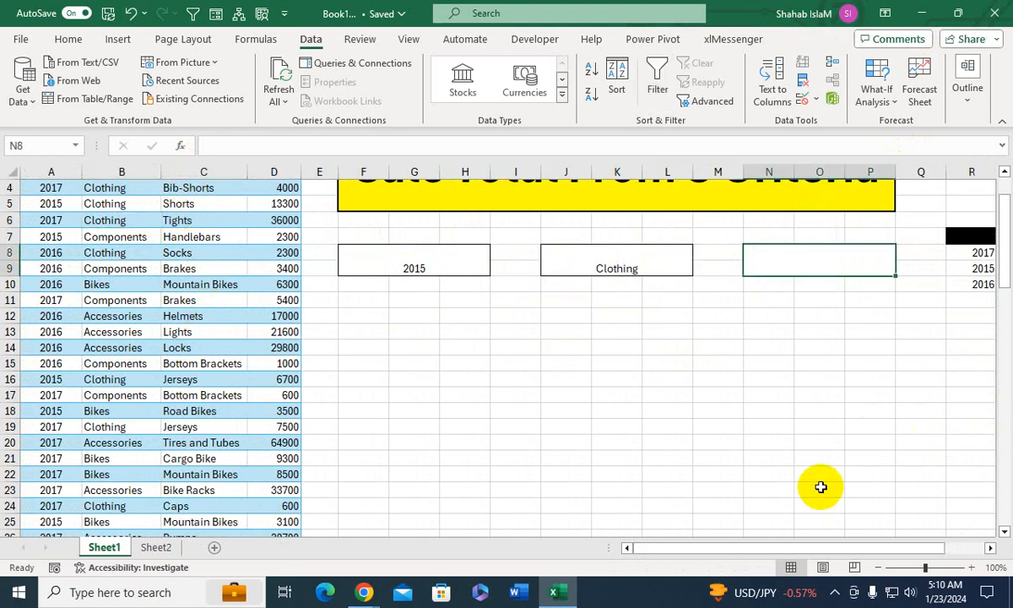
pyautogui.click(990, 547)
pyautogui.click(990, 547)
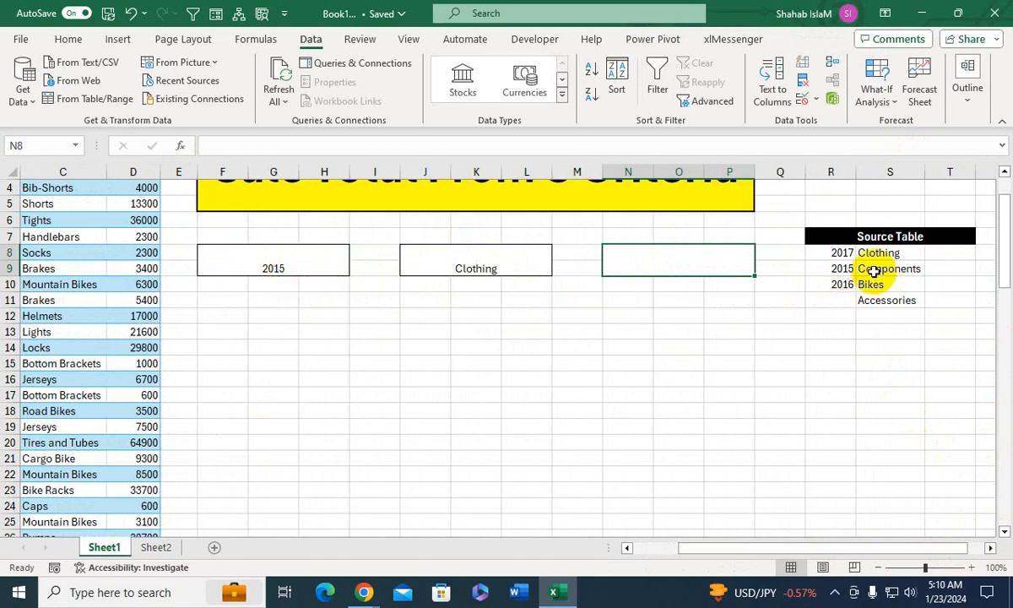
pyautogui.moveTo(33, 375); pyautogui.dragTo(8, 379)
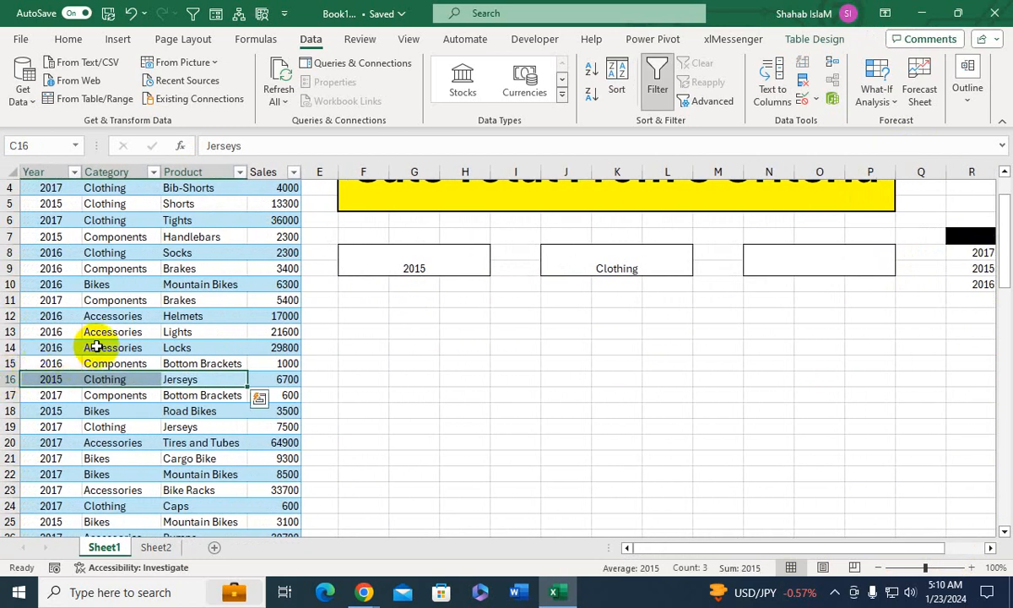
pyautogui.click(130, 365)
pyautogui.click(169, 361)
pyautogui.click(145, 269)
pyautogui.click(173, 268)
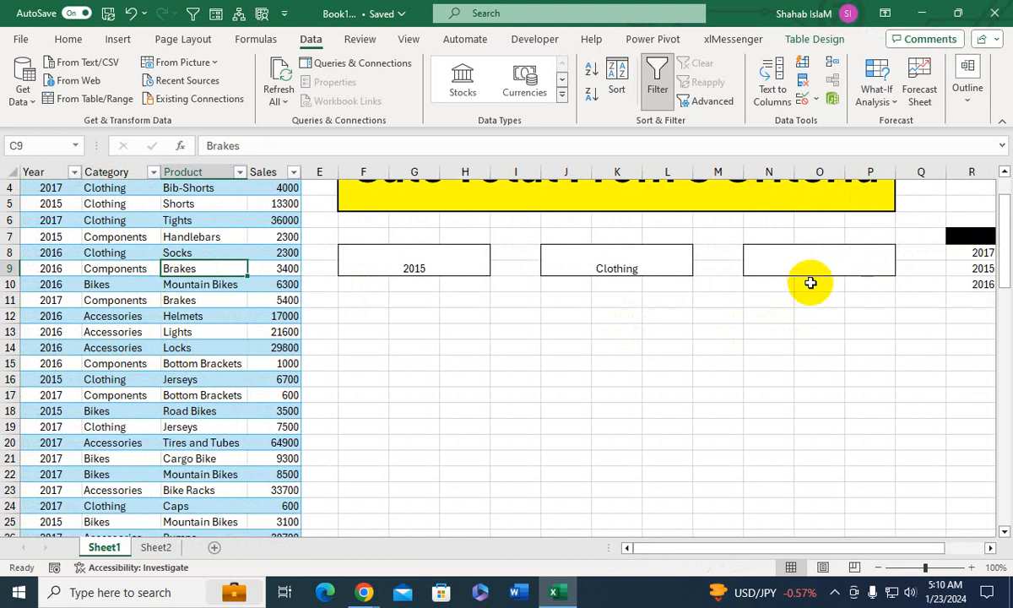
# Step: Begin a FILTER formula in source table cell T8 for the product list
pyautogui.moveTo(730, 547); pyautogui.dragTo(810, 523)
pyautogui.click(958, 261)
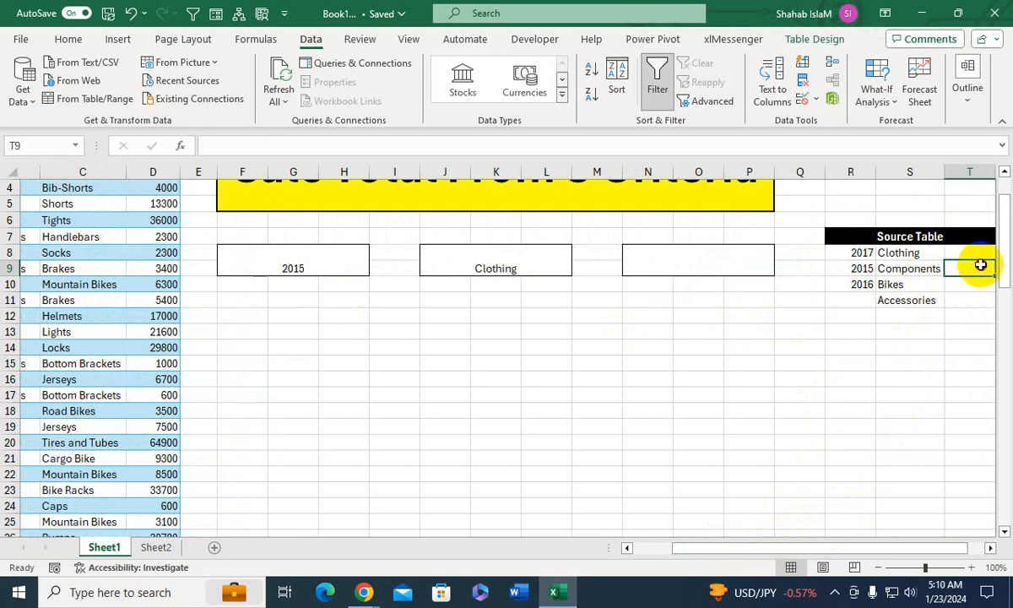
pyautogui.moveTo(970, 332); pyautogui.dragTo(1004, 329)
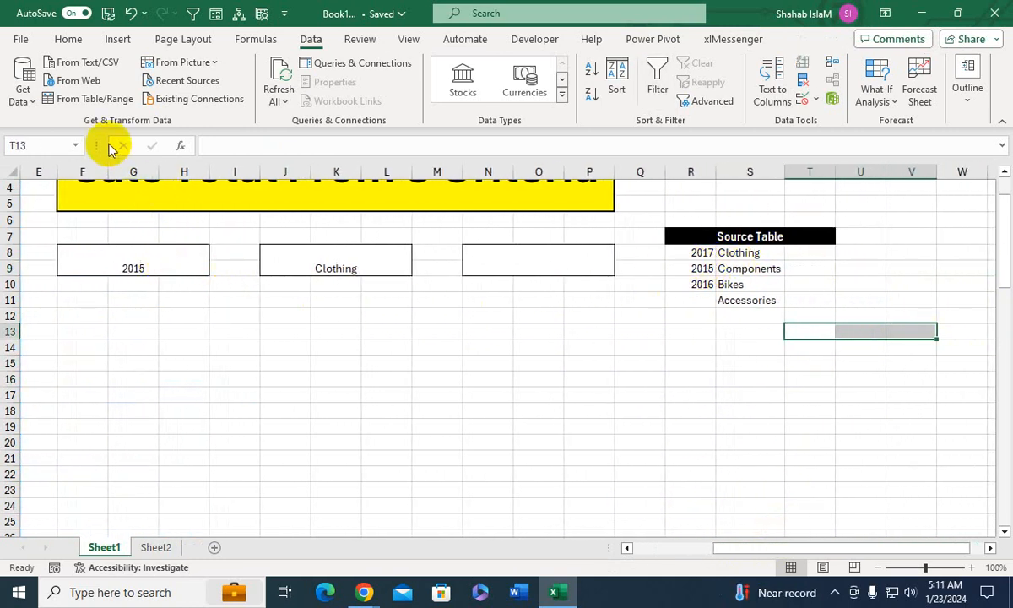
pyautogui.click(118, 40)
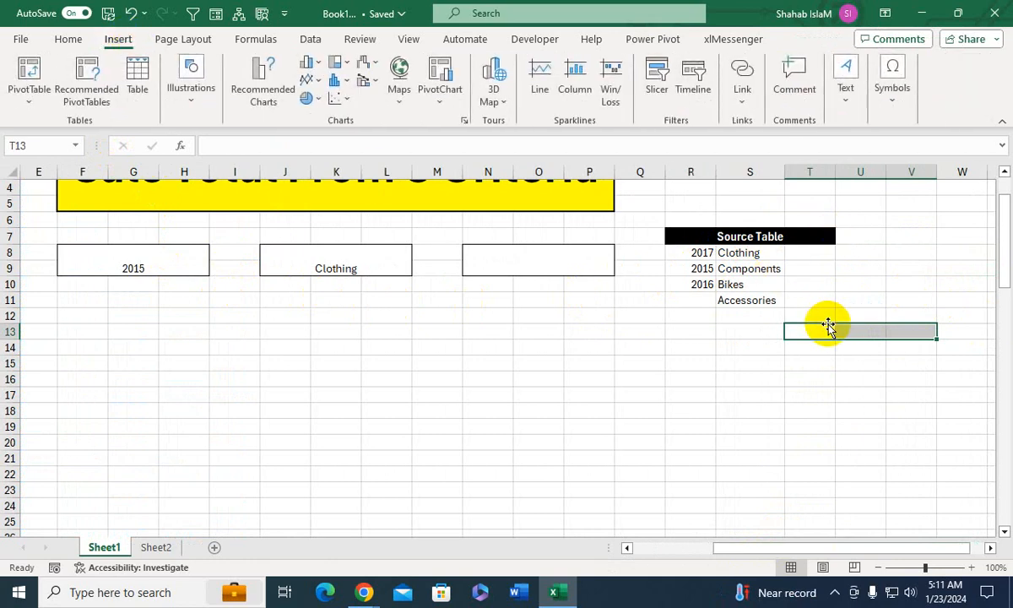
pyautogui.click(804, 253)
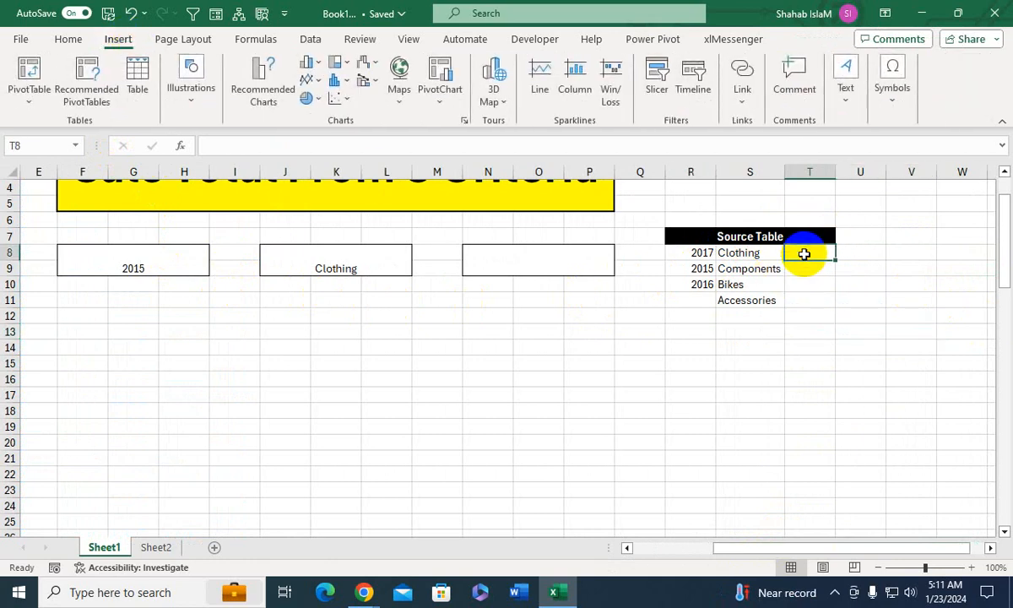
pyautogui.write('=filt')
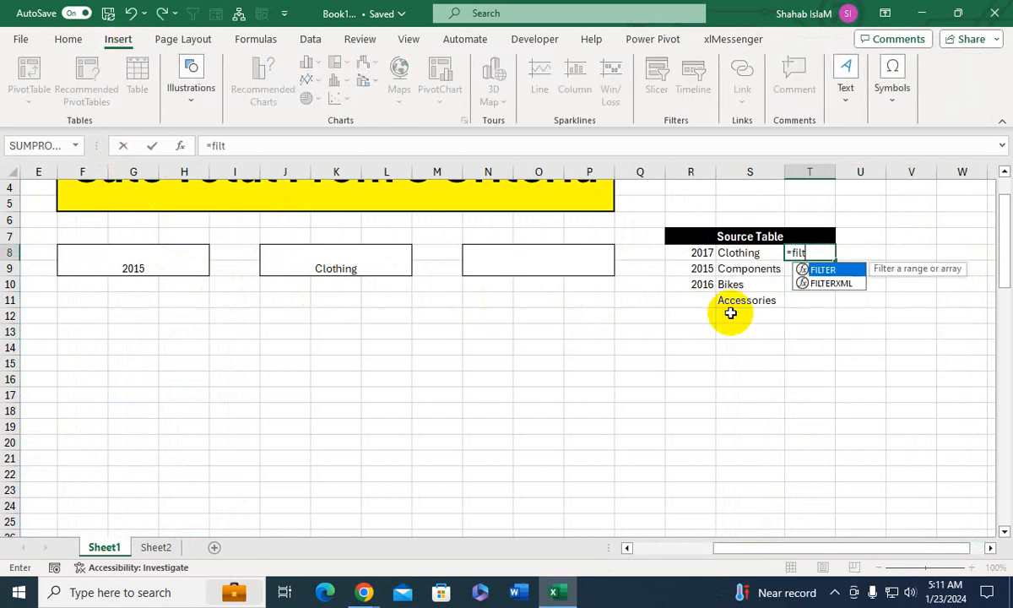
pyautogui.write('er')
pyautogui.press('Tab')
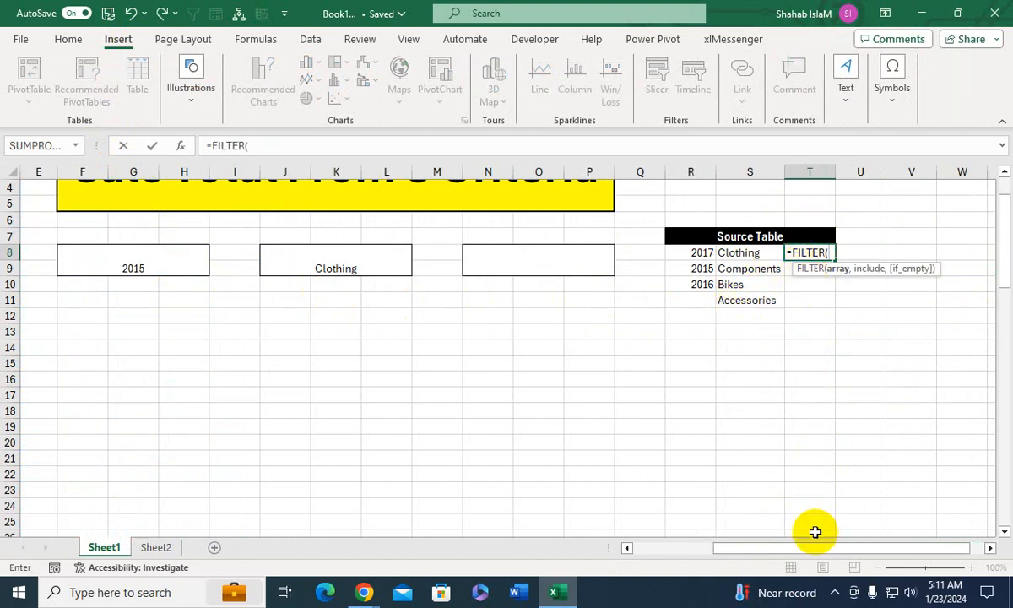
# Step: Set the FILTER formula's array to the sales table's whole Product column, Table1[Product], without the header
pyautogui.moveTo(813, 546); pyautogui.dragTo(693, 556)
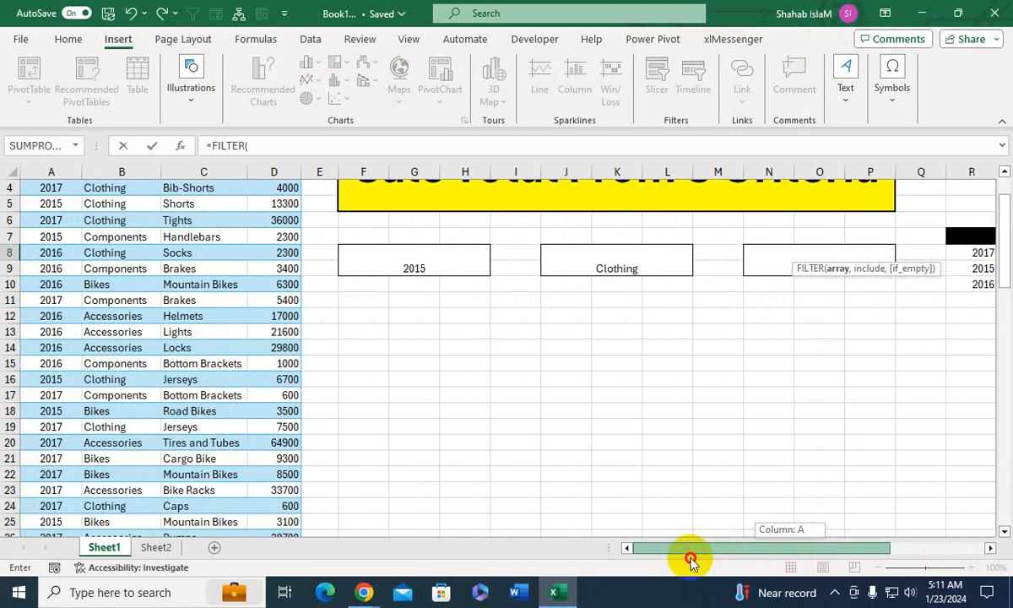
pyautogui.click(228, 204)
pyautogui.hotkey('ctrl', 'Up')
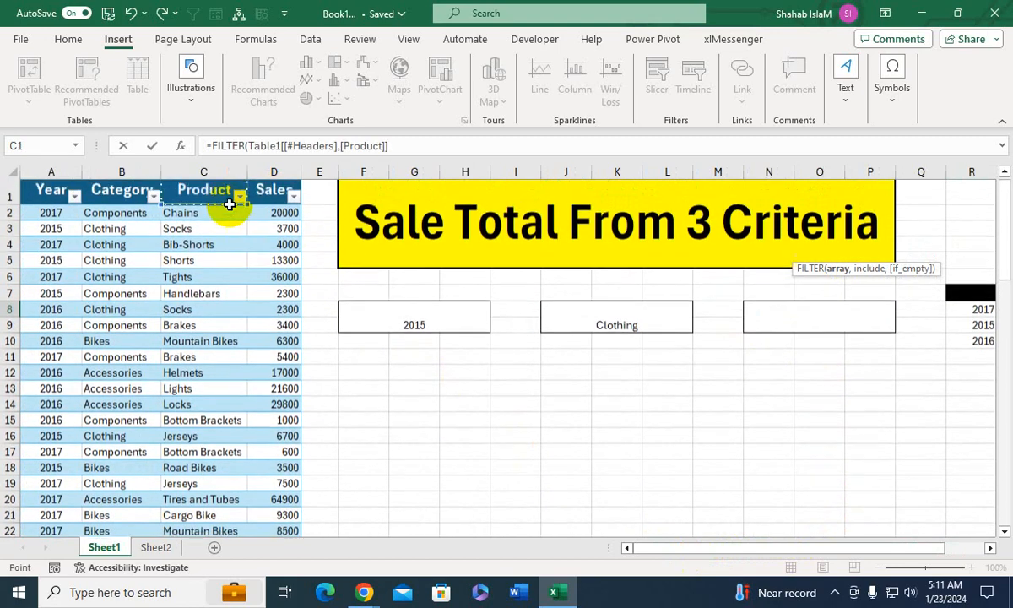
pyautogui.press('Down')
pyautogui.hotkey('ctrl', 'shift', 'Down')
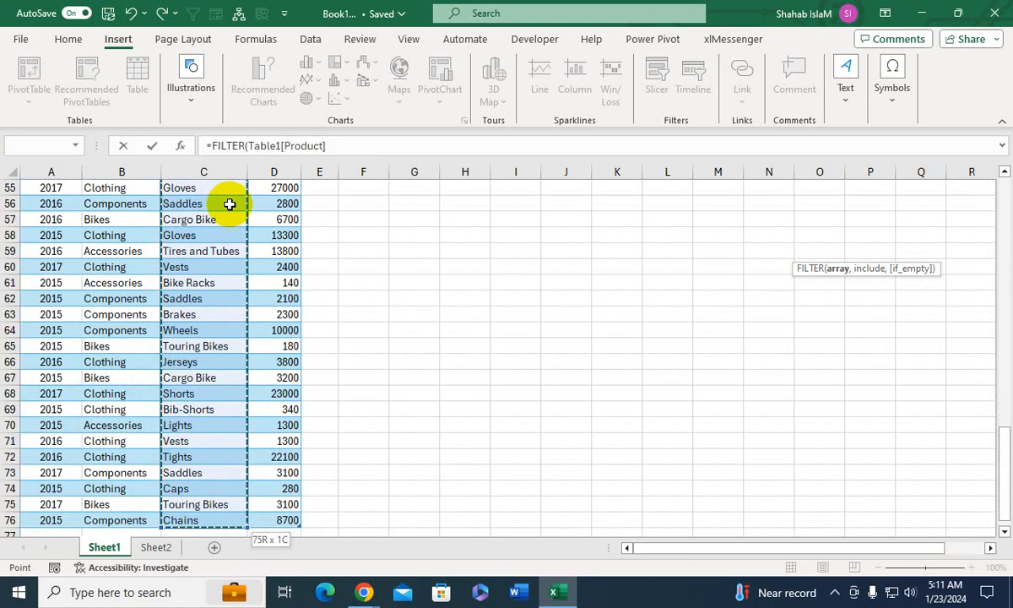
# Step: Add the first include condition to the T8 formula, matching Table1[Category] to the second criteria box J8
pyautogui.write(',(')
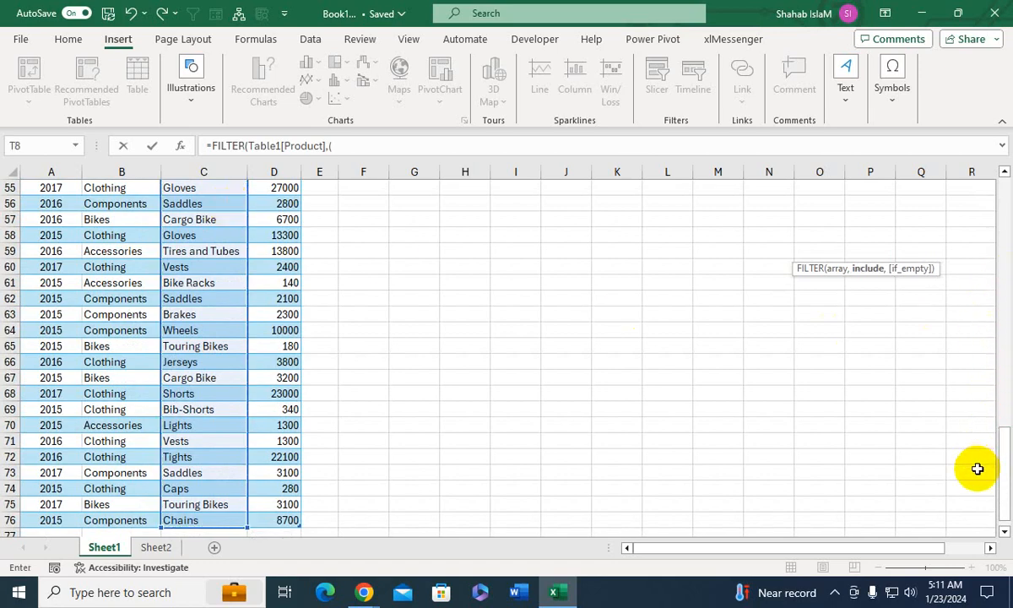
pyautogui.moveTo(1003, 483); pyautogui.dragTo(960, 289)
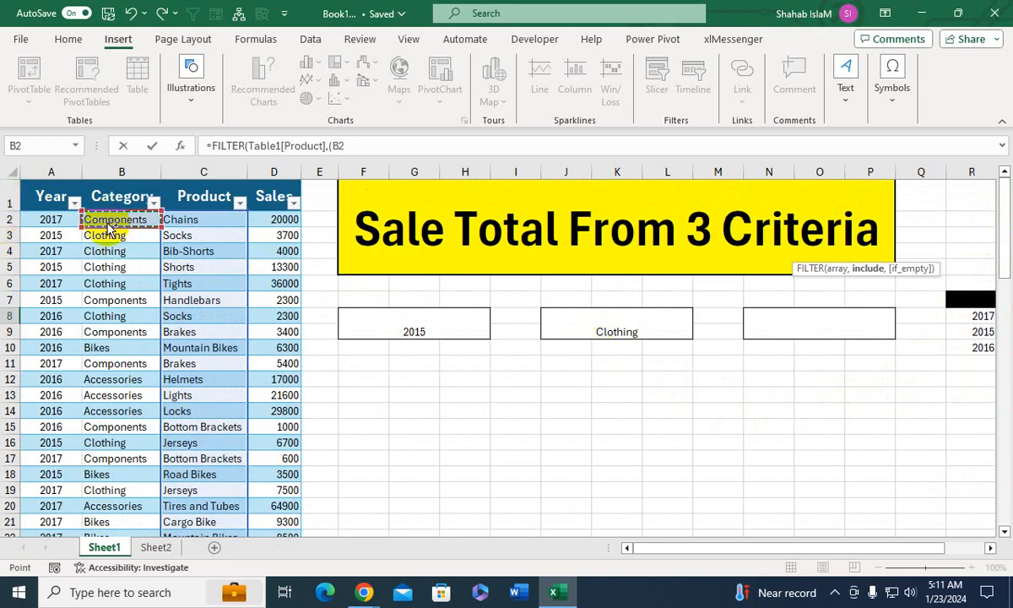
pyautogui.hotkey('ctrl', 'shift', 'Down')
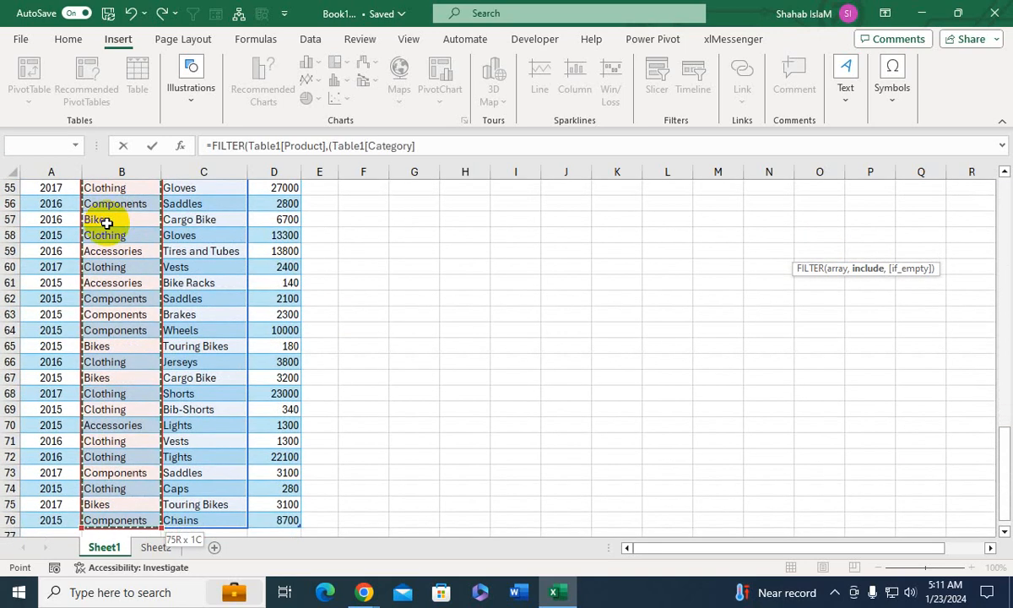
pyautogui.write('=')
pyautogui.press('Up')
pyautogui.press('Up')
pyautogui.press('Up')
pyautogui.press('Up')
pyautogui.press('Up')
pyautogui.press('Up')
pyautogui.press('Up')
pyautogui.press('Left')
pyautogui.press('Left')
pyautogui.press('Left')
pyautogui.press('Left')
pyautogui.press('Left')
pyautogui.press('Left')
pyautogui.press('Left')
pyautogui.press('Left')
pyautogui.press('Left')
pyautogui.press('Left')
pyautogui.press('Left')
pyautogui.press('Left')
pyautogui.press('Left')
pyautogui.press('Left')
pyautogui.press('Left')
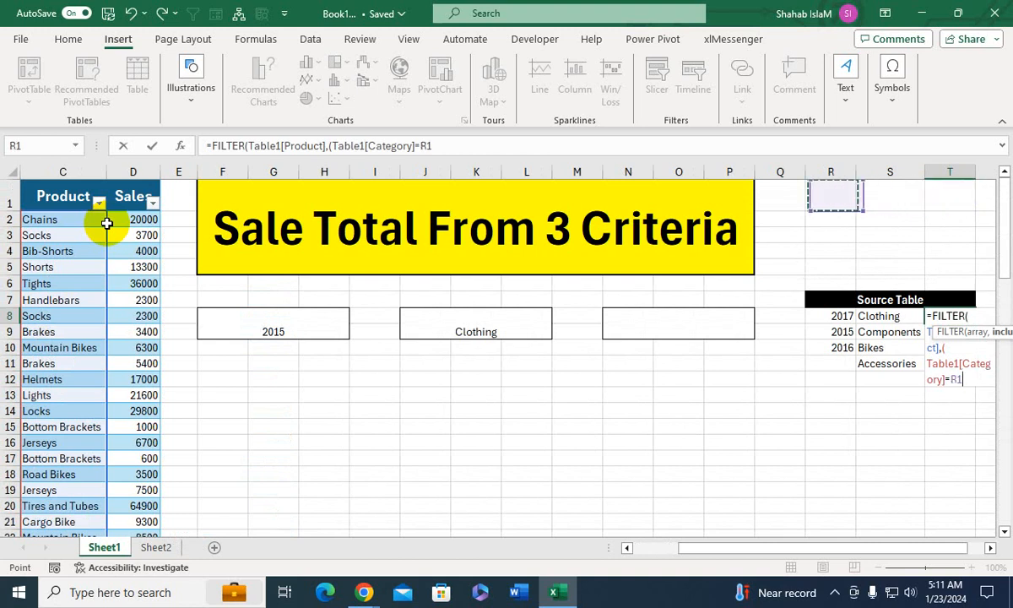
pyautogui.press('Down')
pyautogui.press('Down')
pyautogui.press('Right')
pyautogui.press('Right')
pyautogui.press('Right')
pyautogui.press('Right')
pyautogui.press('Right')
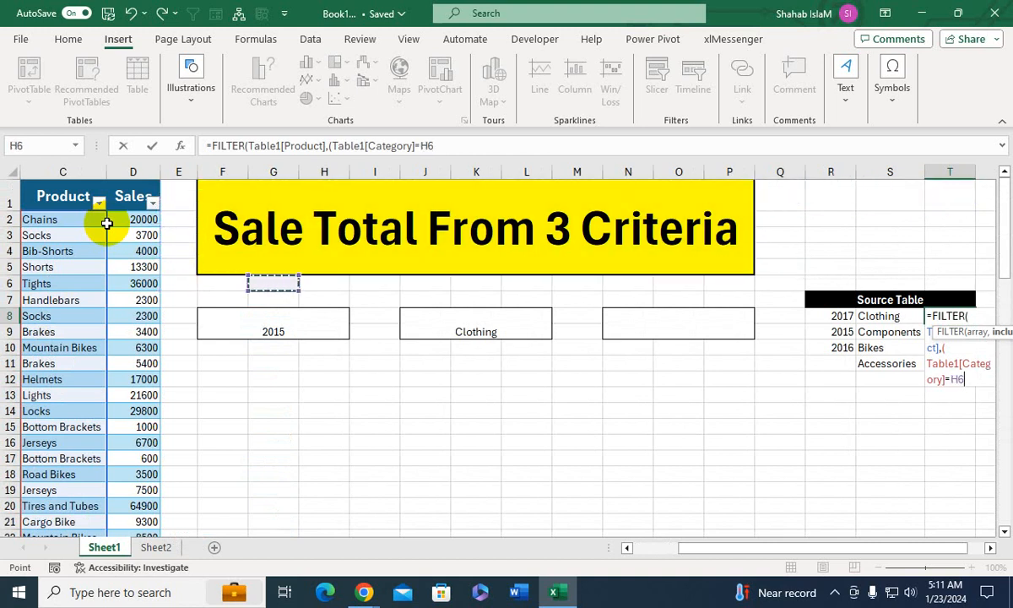
pyautogui.press('Down')
pyautogui.press('Down')
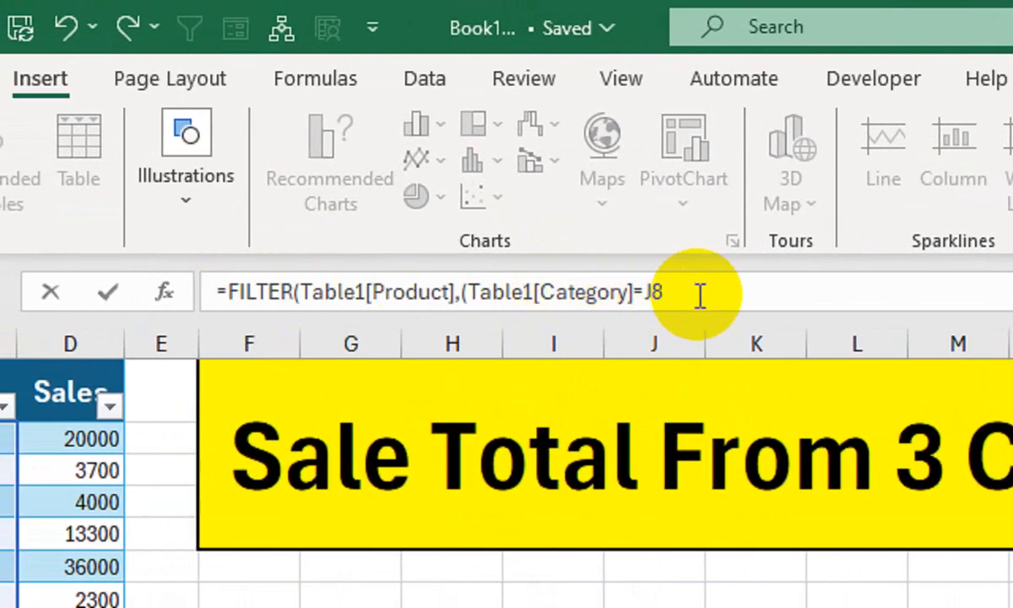
# Step: Multiply the category condition by a second one matching Table1[Year] to the first criteria box F8, and enter the T8 formula
pyautogui.click(700, 295)
pyautogui.write(')*(')
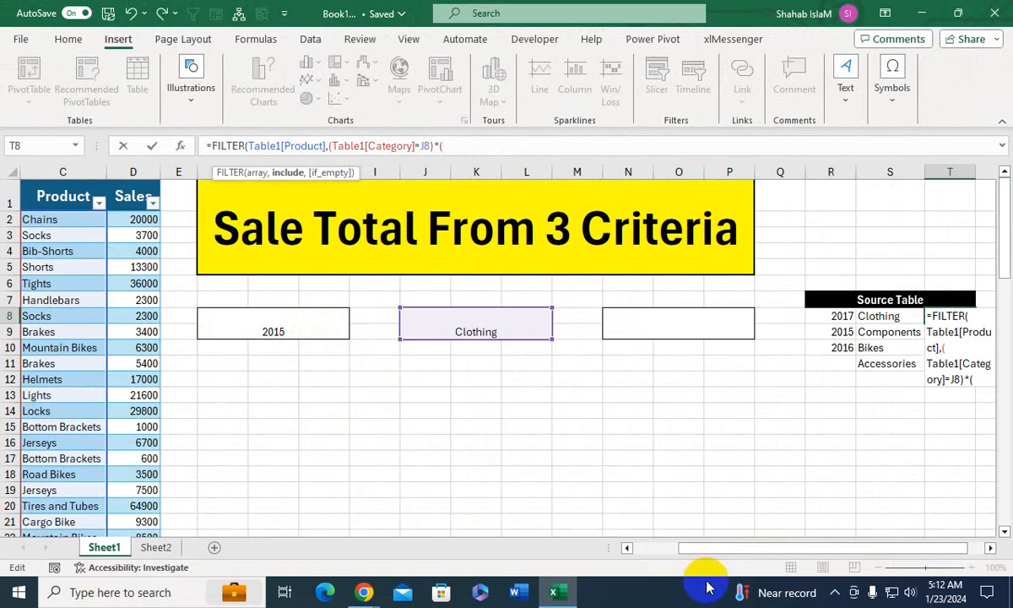
pyautogui.moveTo(706, 549); pyautogui.dragTo(659, 546)
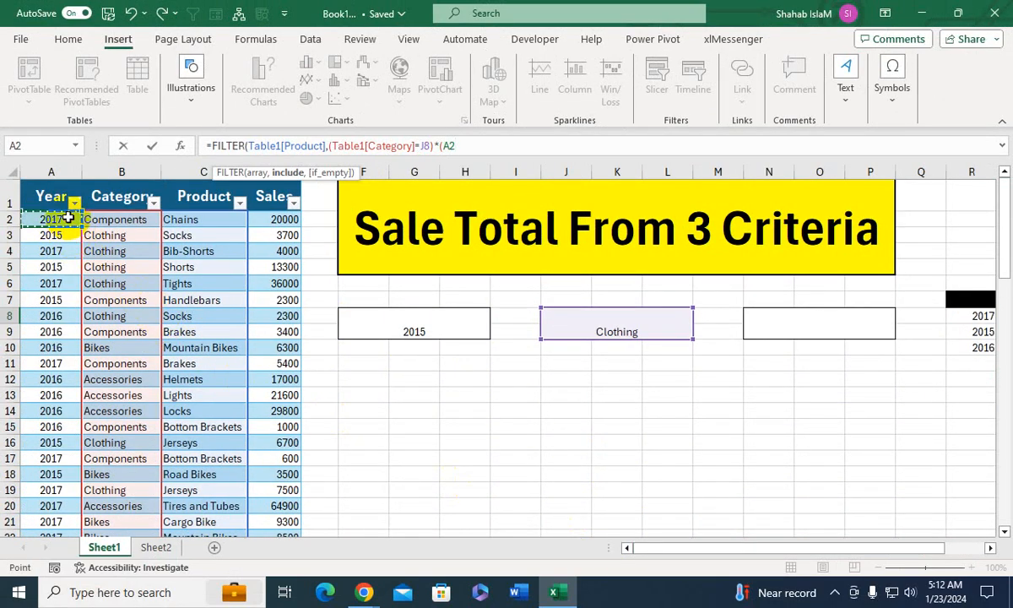
pyautogui.hotkey('ctrl', 'shift', 'Down')
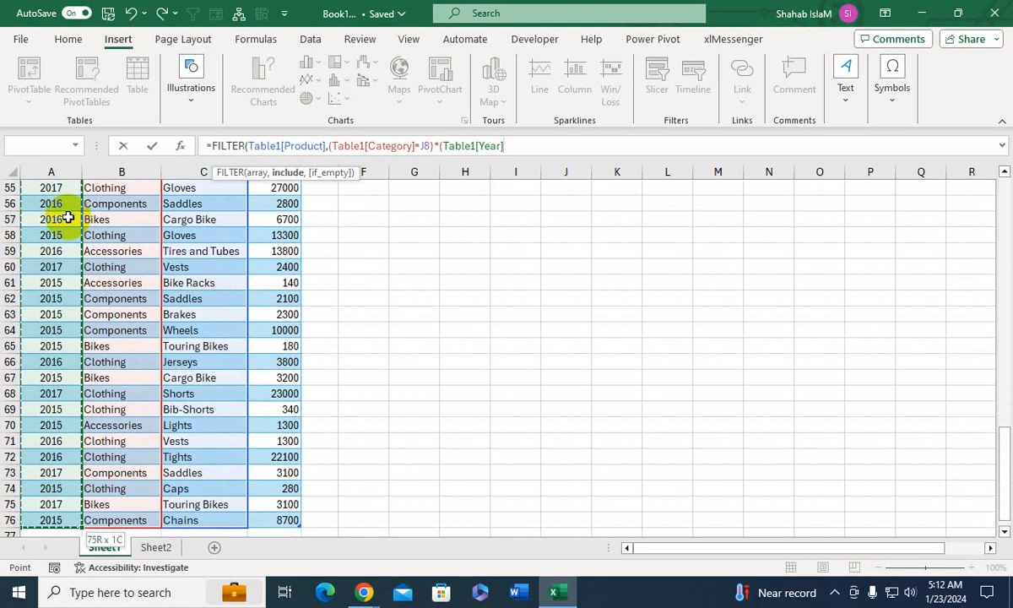
pyautogui.write('=')
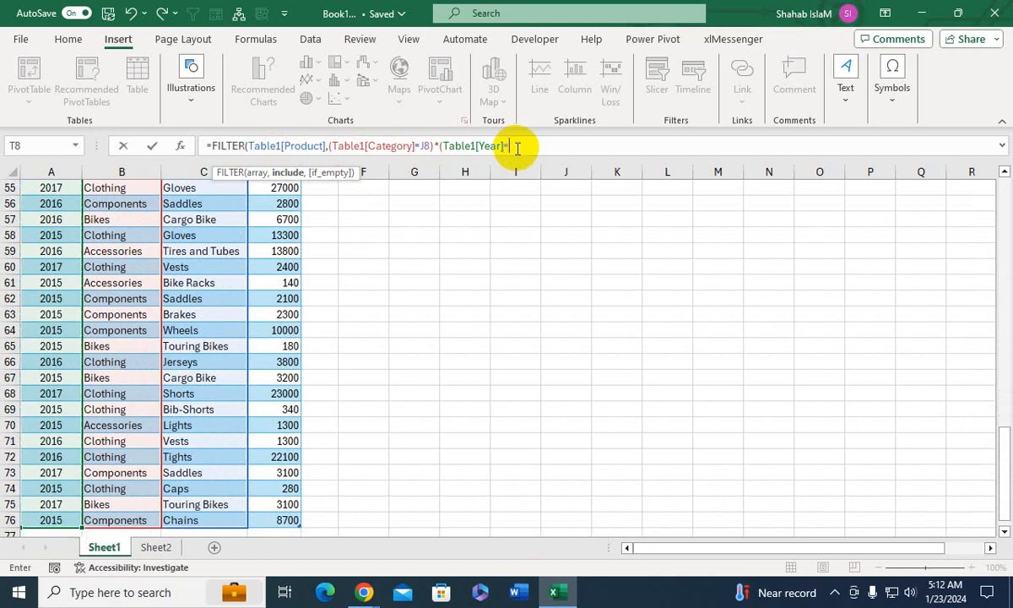
pyautogui.press('Up')
pyautogui.press('Up')
pyautogui.press('Up')
pyautogui.press('Left')
pyautogui.press('Left')
pyautogui.press('Left')
pyautogui.press('Left')
pyautogui.press('Left')
pyautogui.press('Left')
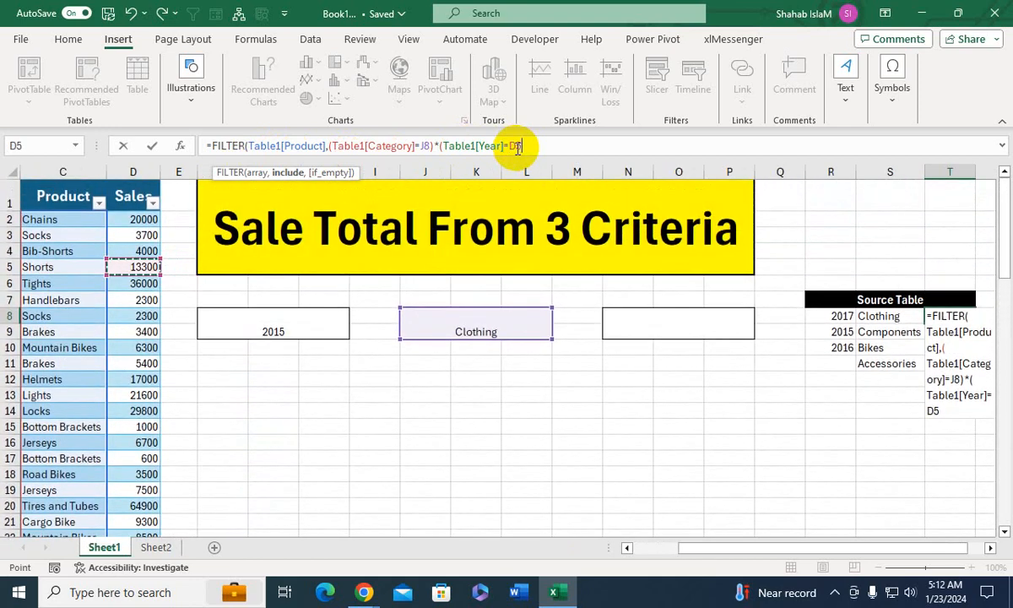
pyautogui.press('Down')
pyautogui.press('Down')
pyautogui.press('Down')
pyautogui.press('Right')
pyautogui.press('Right')
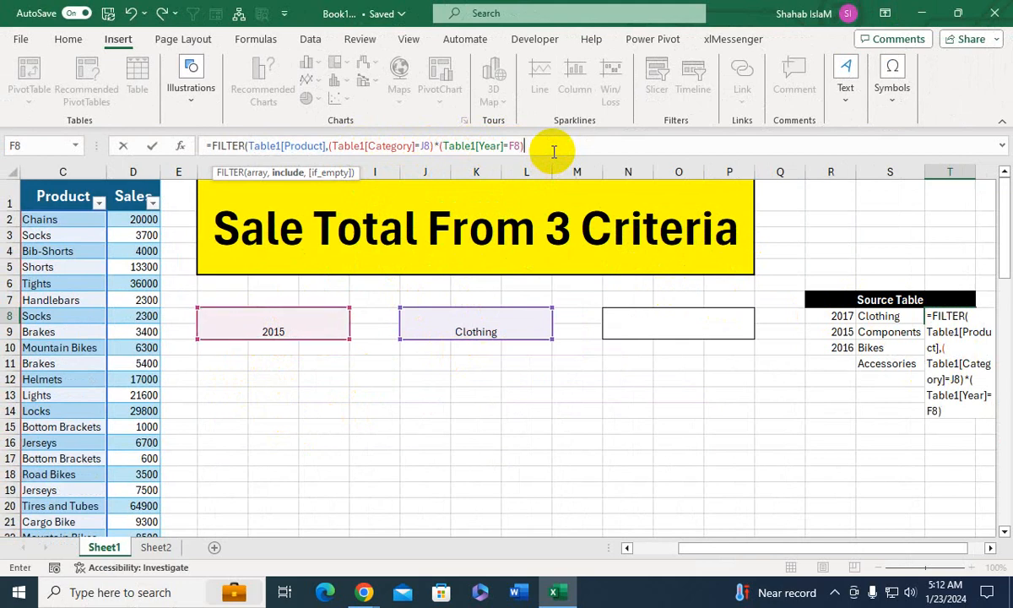
pyautogui.write(')')
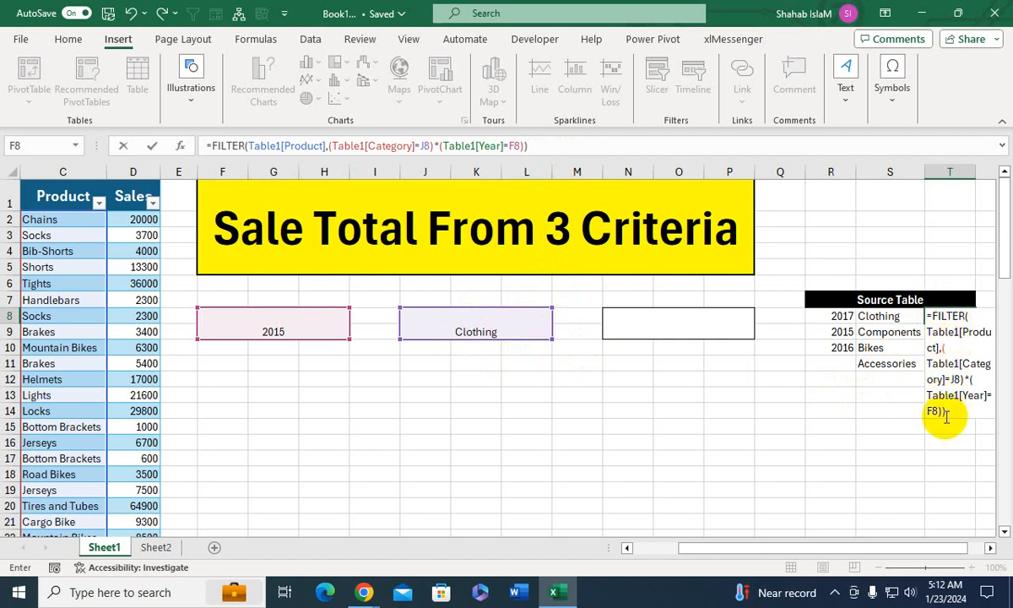
pyautogui.press('Return')
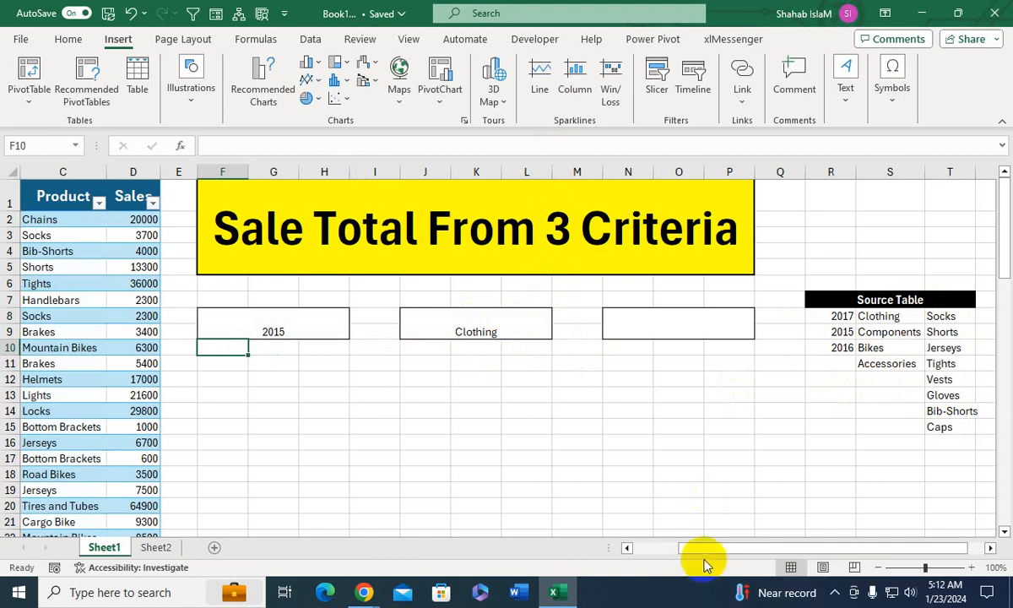
# Step: Filter the sales table's Category column to show only Clothing
pyautogui.moveTo(705, 547); pyautogui.dragTo(561, 519)
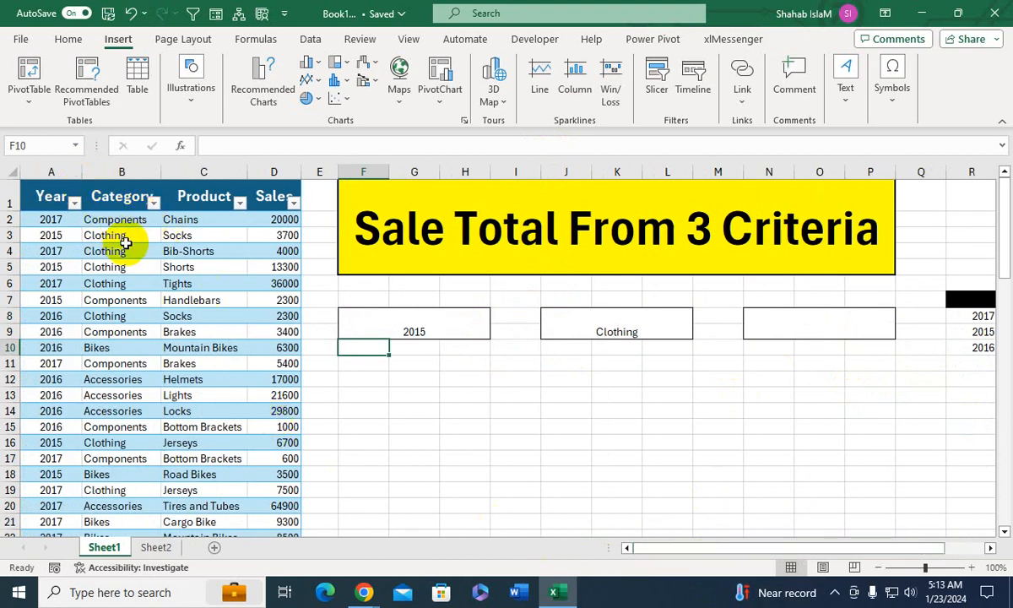
pyautogui.moveTo(123, 231); pyautogui.dragTo(166, 238)
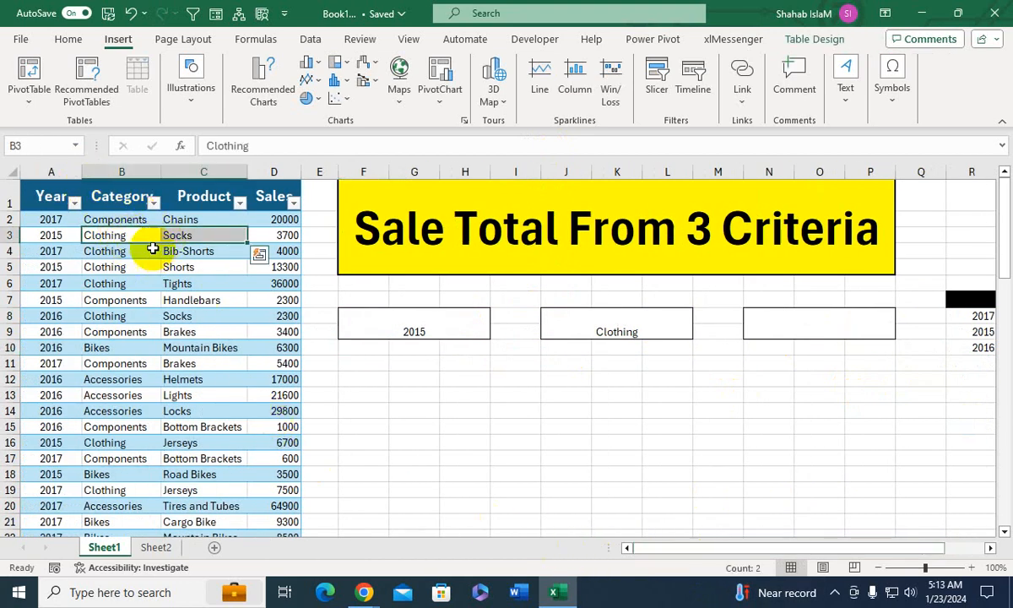
pyautogui.click(153, 202)
pyautogui.click(208, 397)
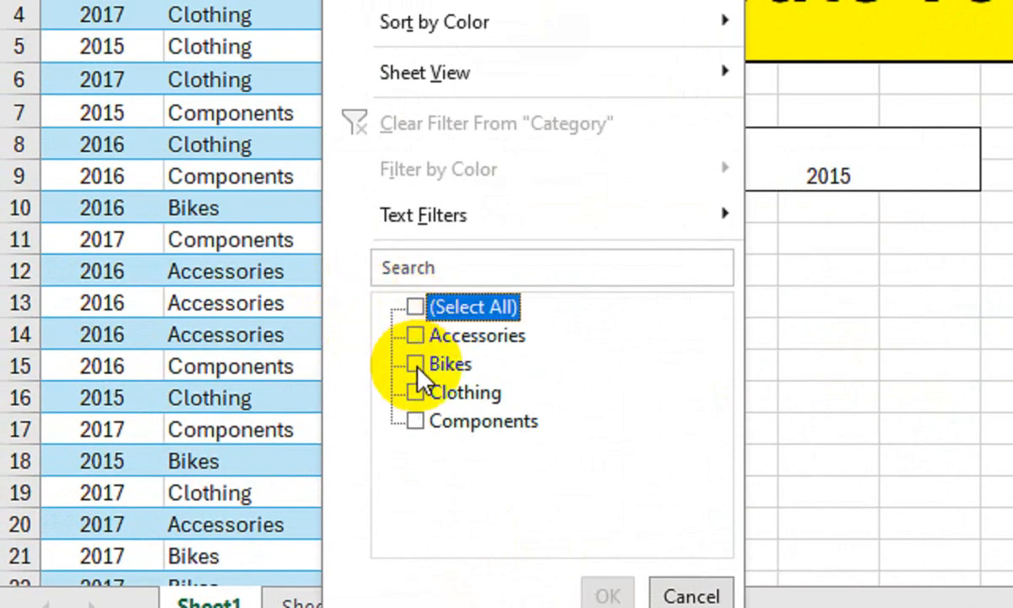
pyautogui.click(419, 393)
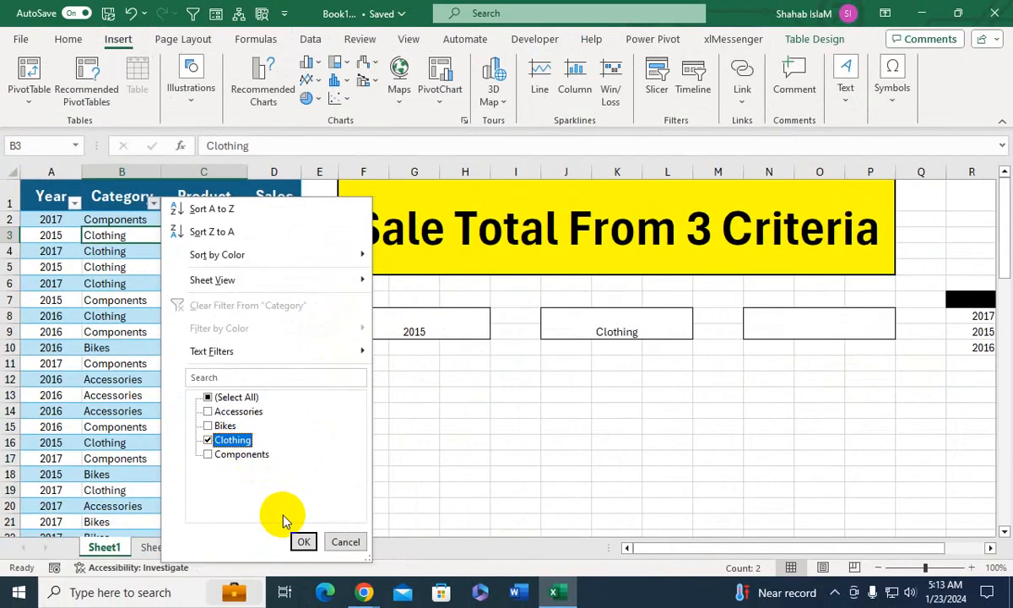
pyautogui.click(608, 595)
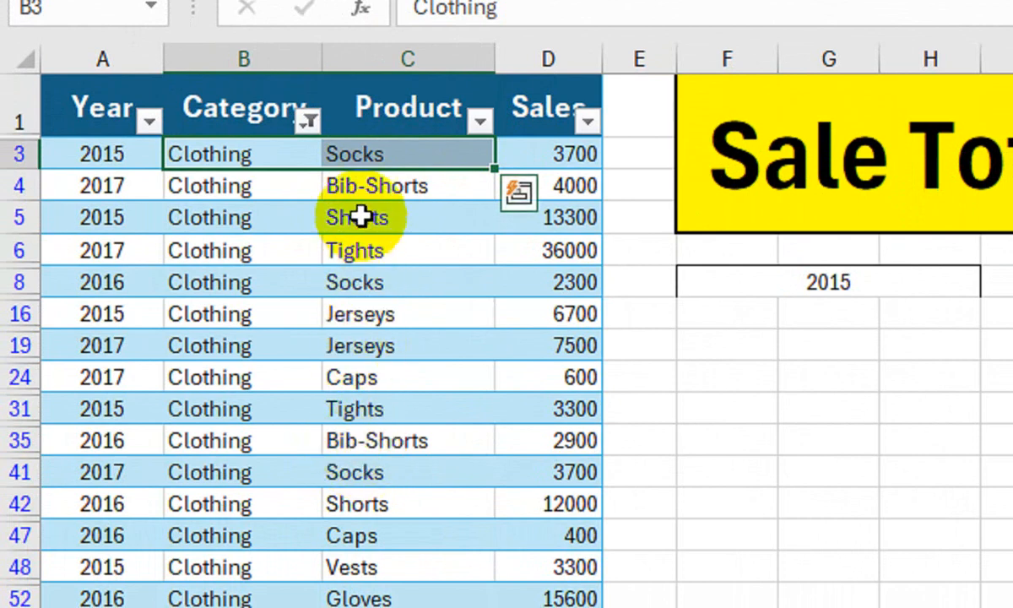
# Step: Enter the trial formula =UNIQUE(C:C) in cell F24 and select the product names it lists below
pyautogui.click(716, 389)
pyautogui.write('=')
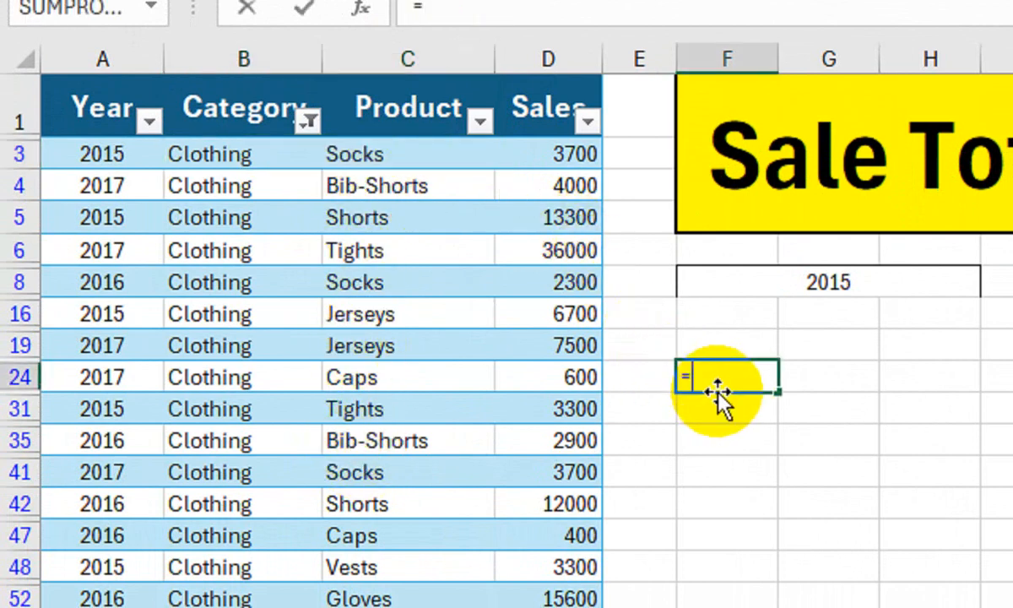
pyautogui.write('uniq')
pyautogui.press('Tab')
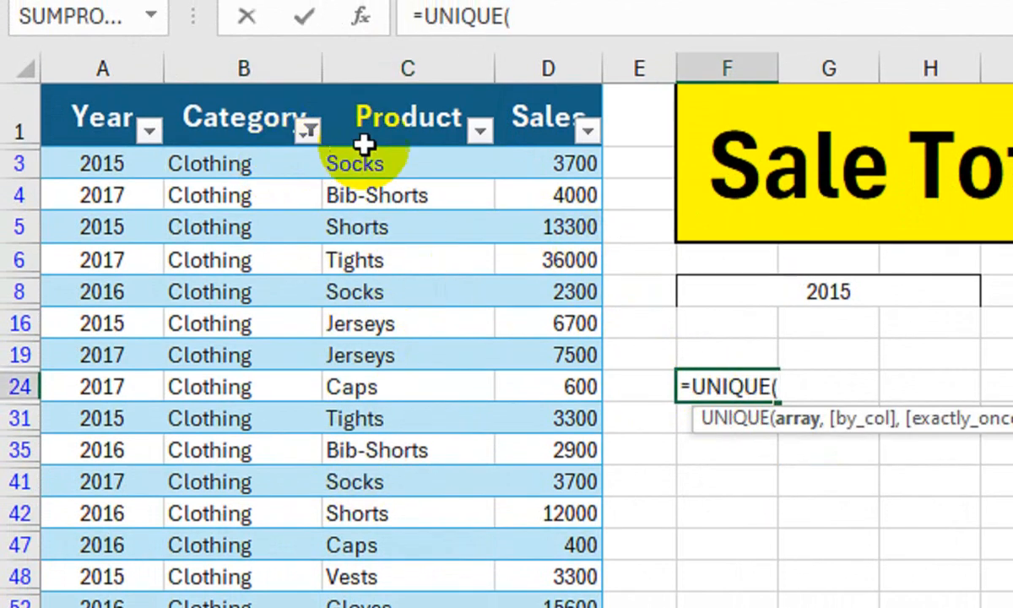
pyautogui.click(413, 61)
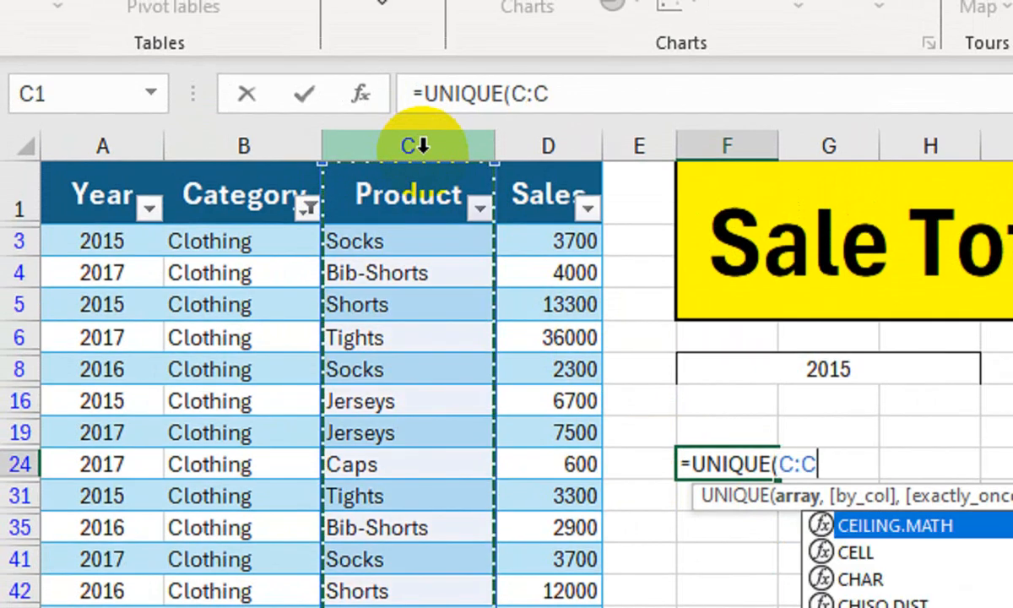
pyautogui.write(')')
pyautogui.press('Return')
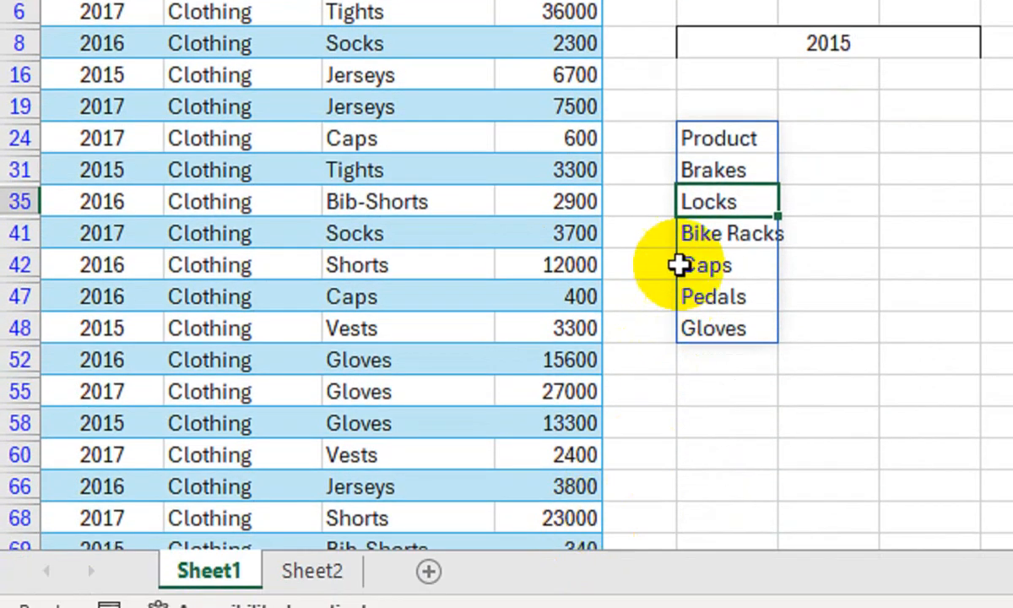
pyautogui.moveTo(713, 169); pyautogui.dragTo(732, 326)
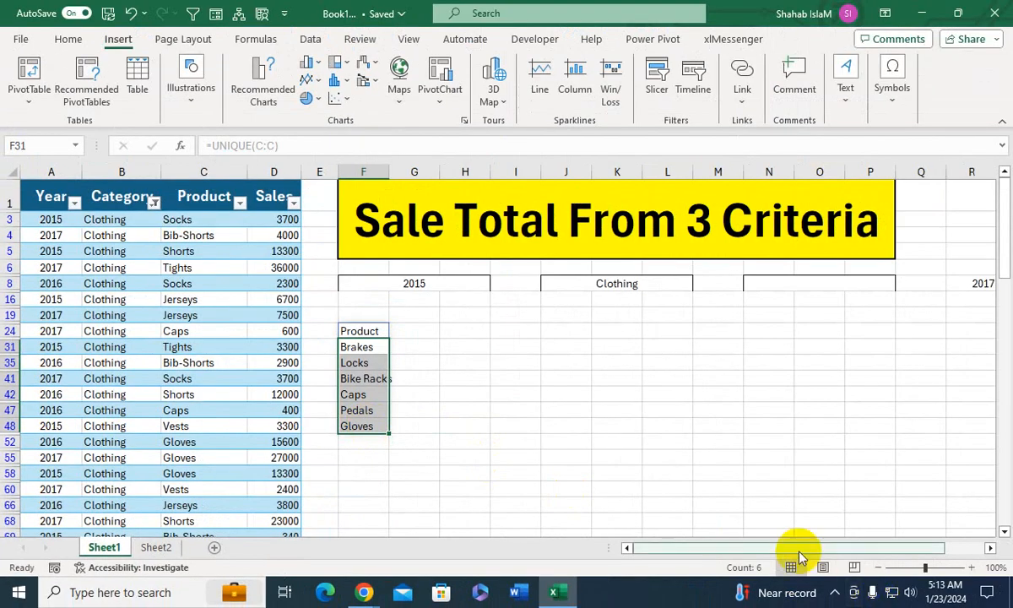
# Step: Turn on filtering for the trial product list in column F
pyautogui.moveTo(798, 548); pyautogui.dragTo(903, 539)
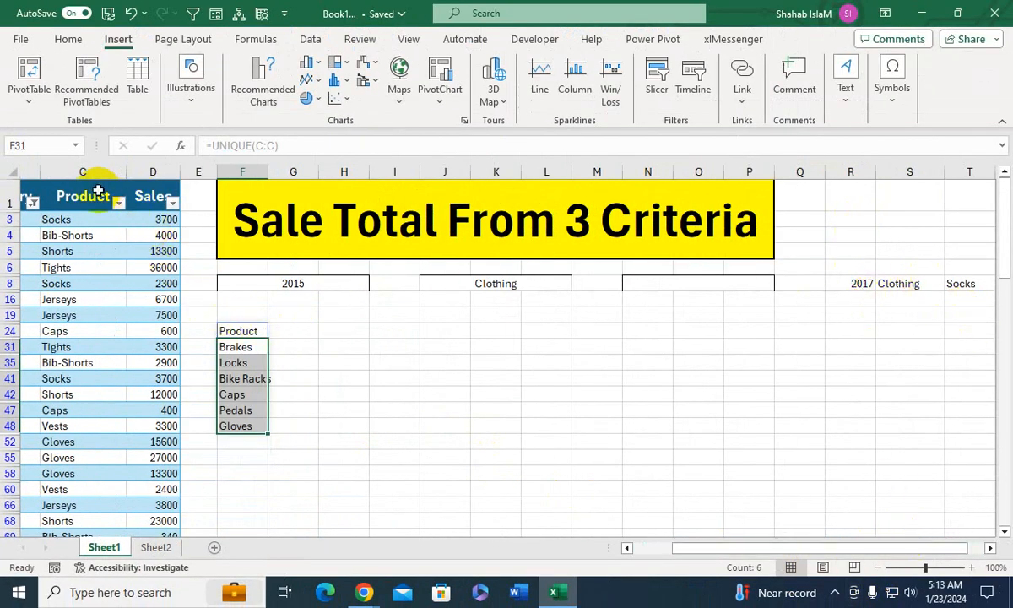
pyautogui.click(67, 39)
pyautogui.click(748, 62)
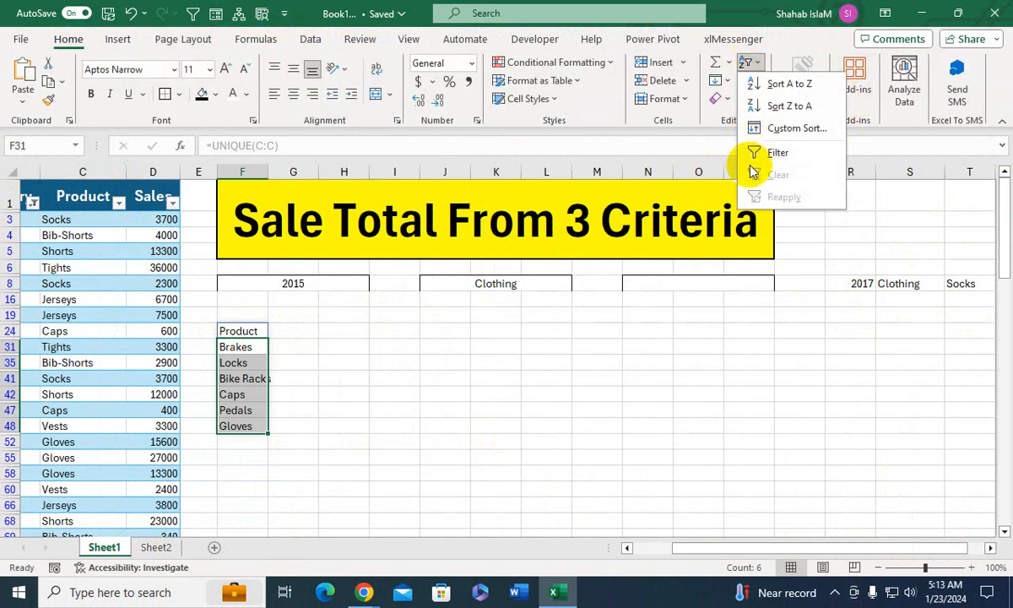
pyautogui.click(763, 203)
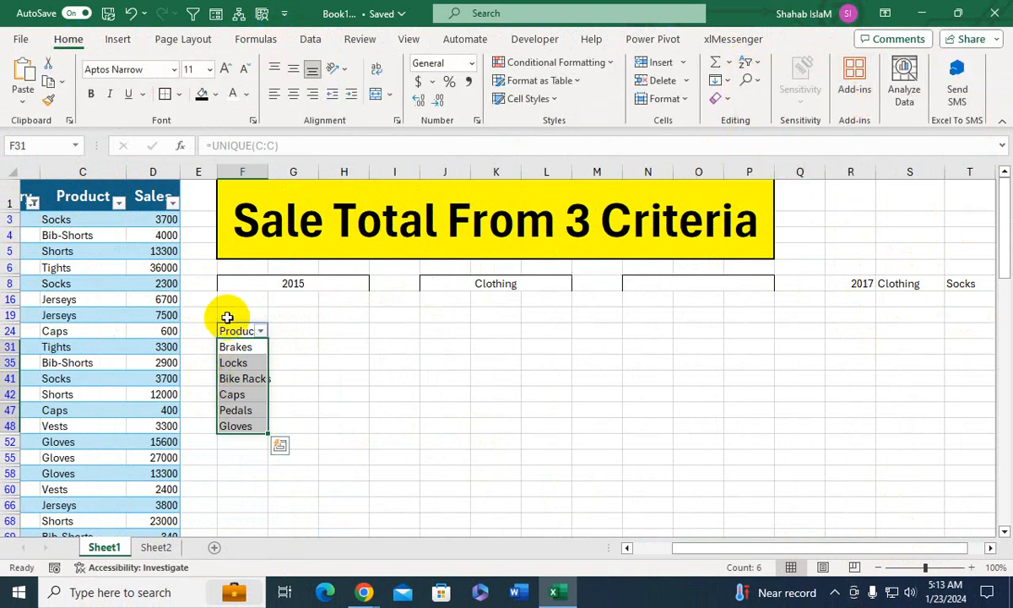
# Step: Clear all contents and formats from range F16:F55, which holds the trial product list
pyautogui.moveTo(242, 299); pyautogui.dragTo(242, 455)
pyautogui.click(716, 99)
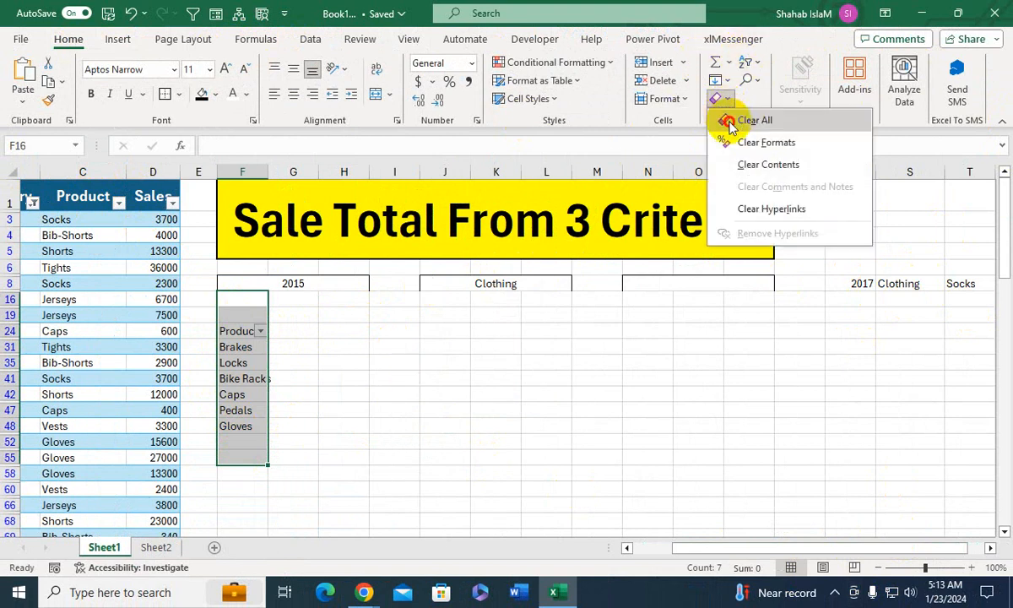
pyautogui.click(719, 120)
# Step: Reset the sales table's Category filter so that all categories are shown
pyautogui.click(99, 197)
pyautogui.click(25, 203)
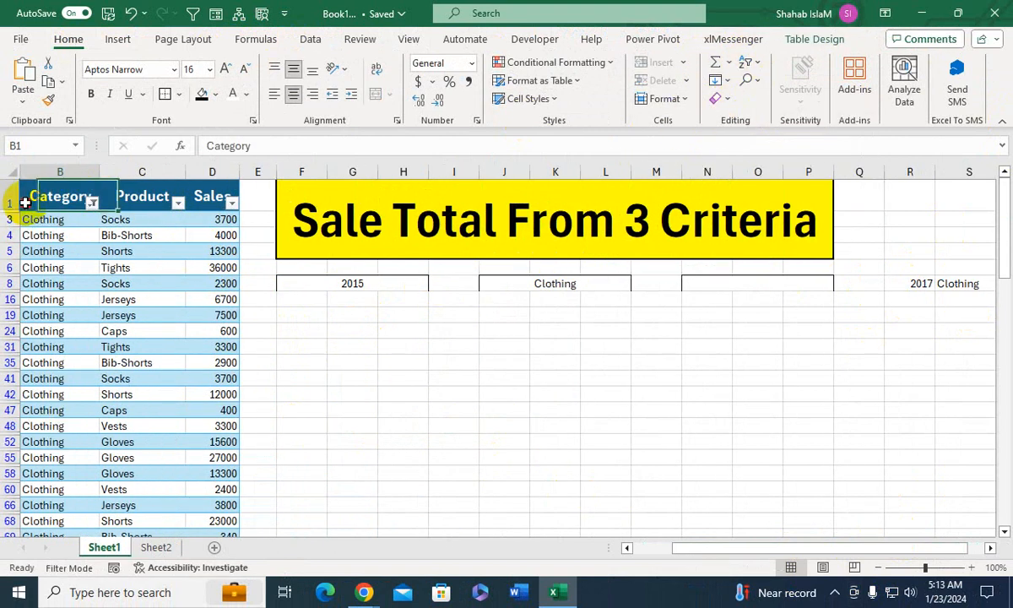
pyautogui.click(92, 204)
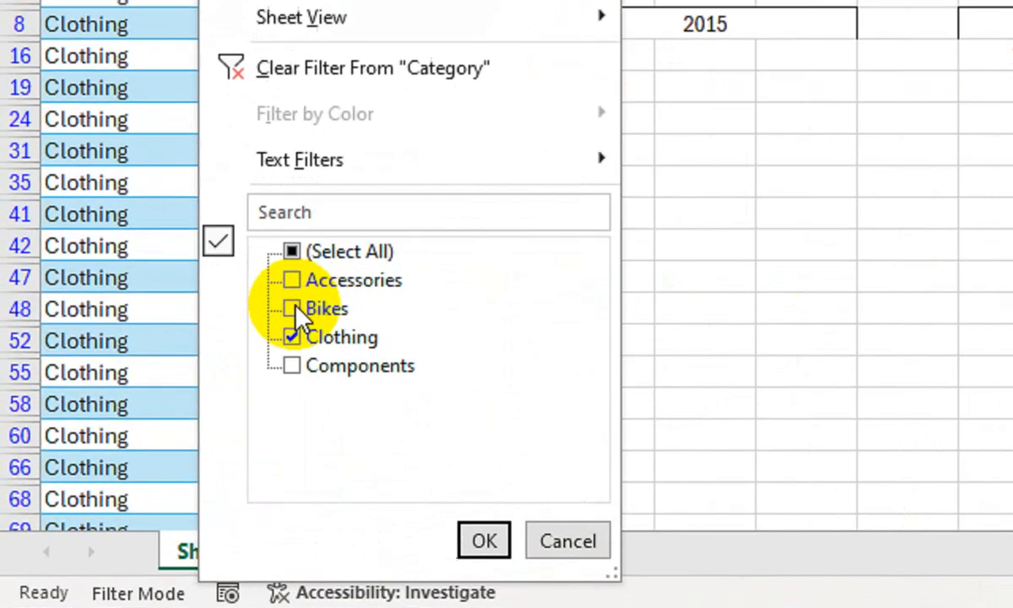
pyautogui.click(134, 412)
pyautogui.click(291, 215)
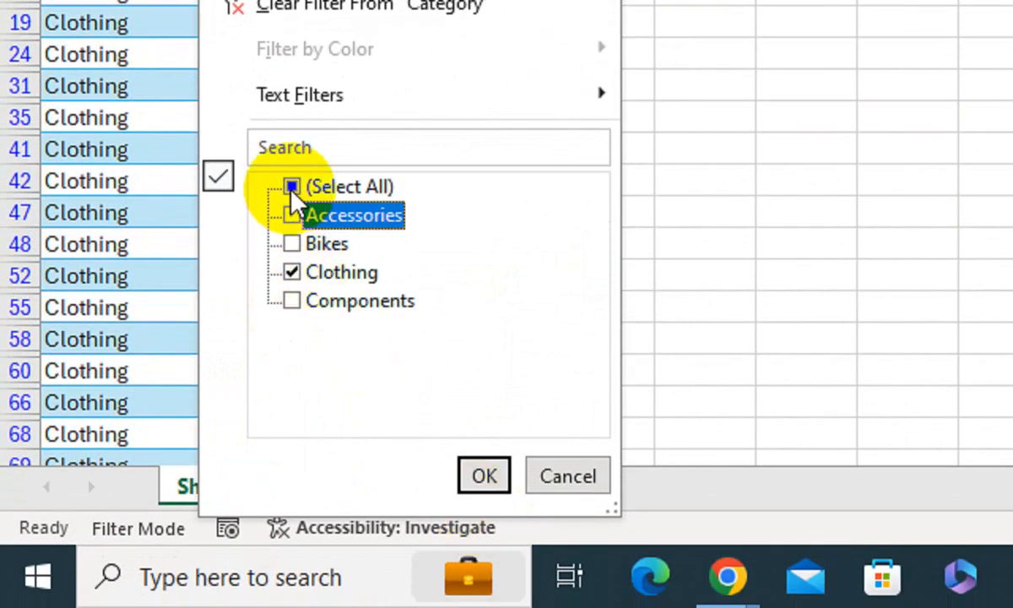
pyautogui.click(292, 187)
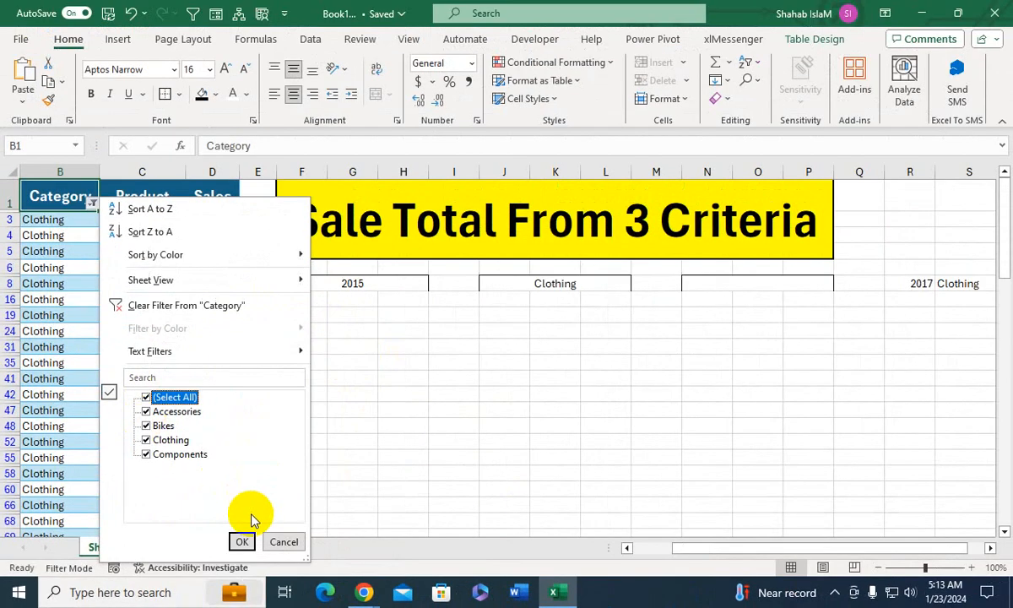
pyautogui.click(483, 475)
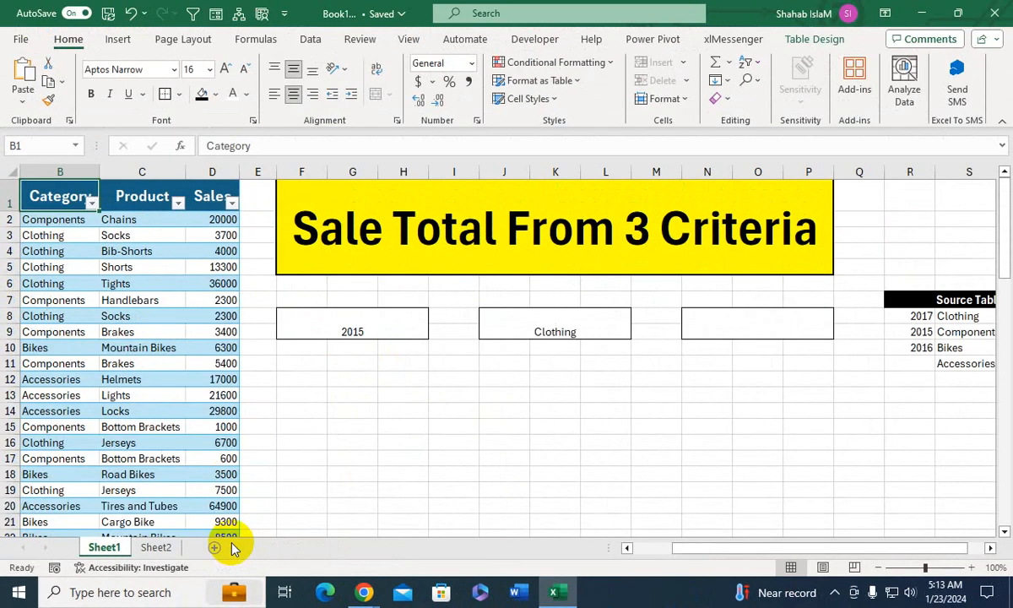
# Step: Check the product formula in T8 and set the category drop-down in J8 to Bikes
pyautogui.click(26, 284)
pyautogui.moveTo(3, 284); pyautogui.dragTo(5, 281)
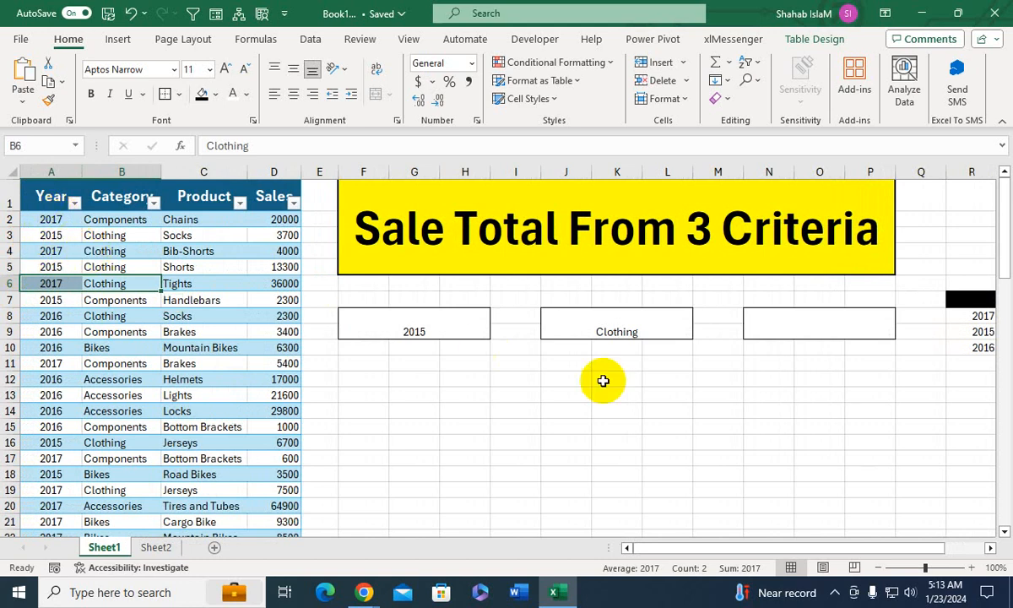
pyautogui.moveTo(986, 443); pyautogui.dragTo(1001, 427)
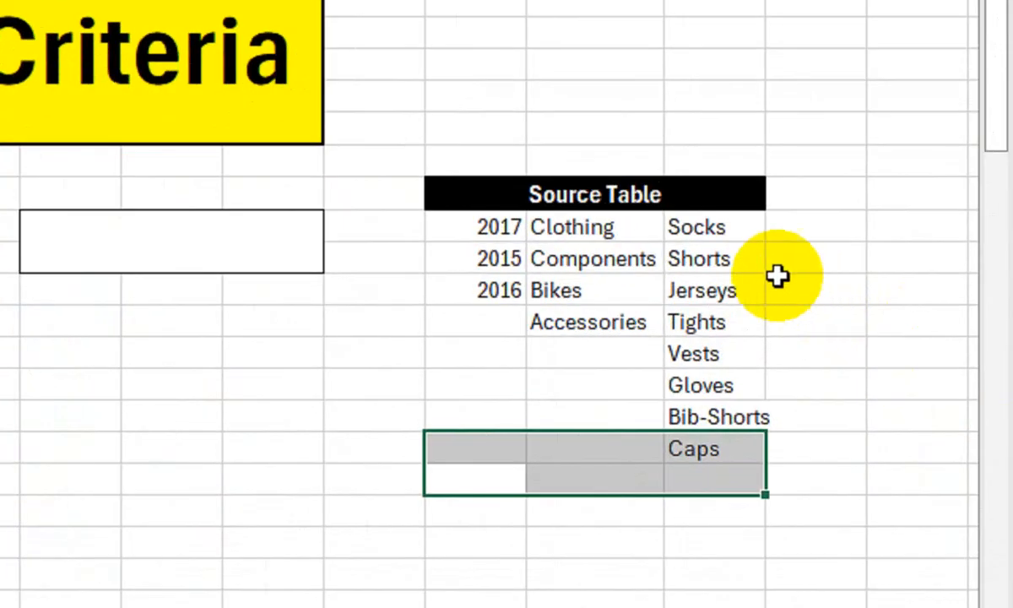
pyautogui.click(874, 316)
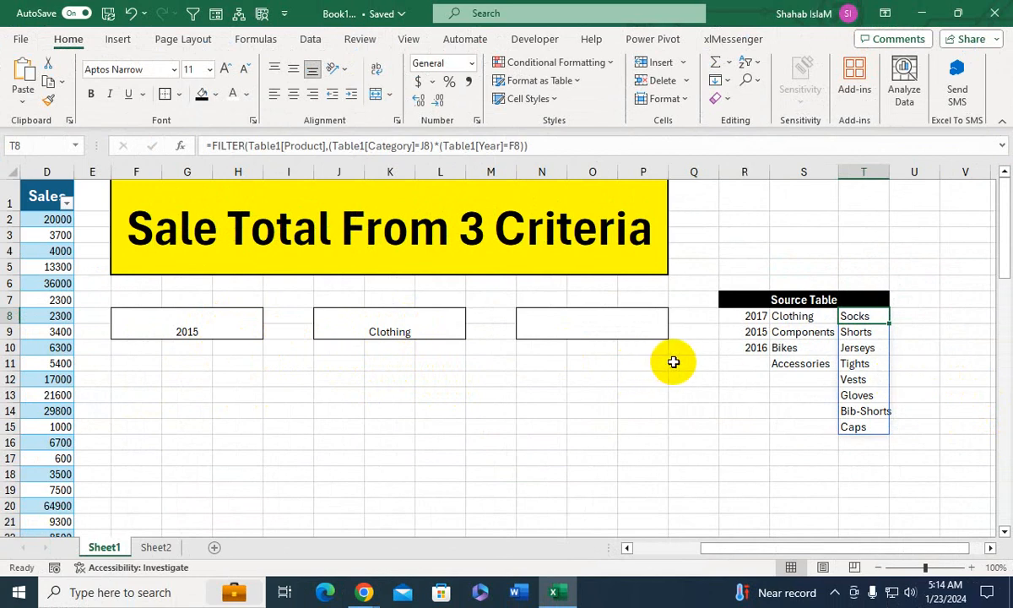
pyautogui.click(385, 321)
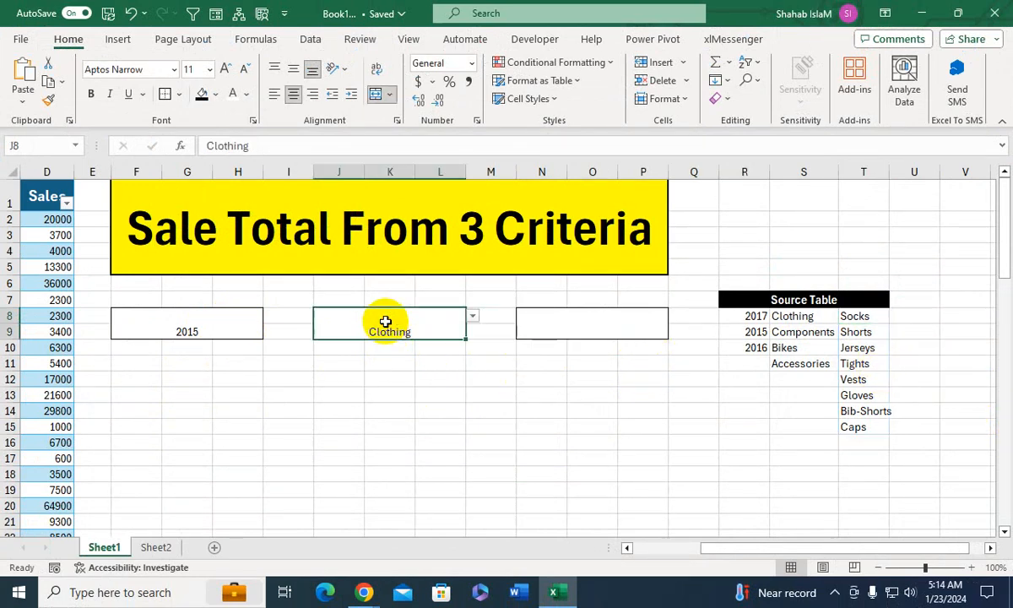
pyautogui.click(471, 317)
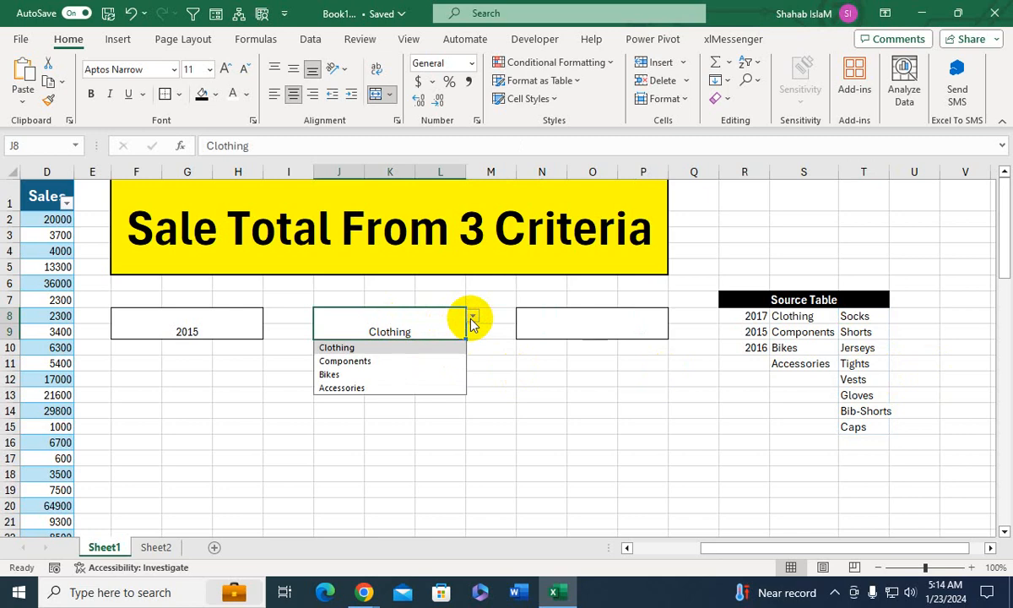
pyautogui.click(416, 374)
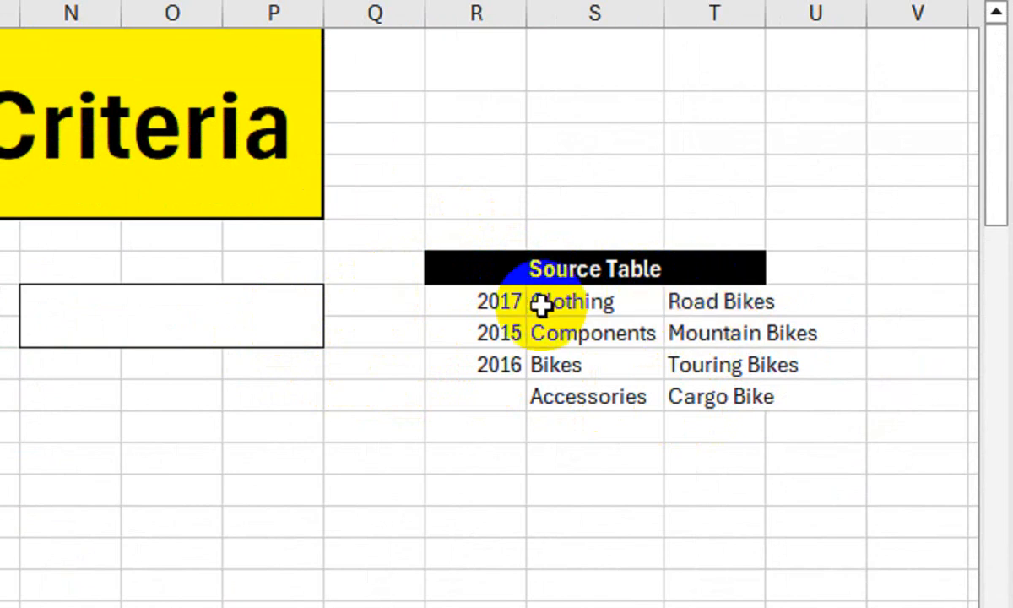
# Step: Add list data validation to the empty third criteria box N8 with source =$T$8# and open its drop-down
pyautogui.click(260, 339)
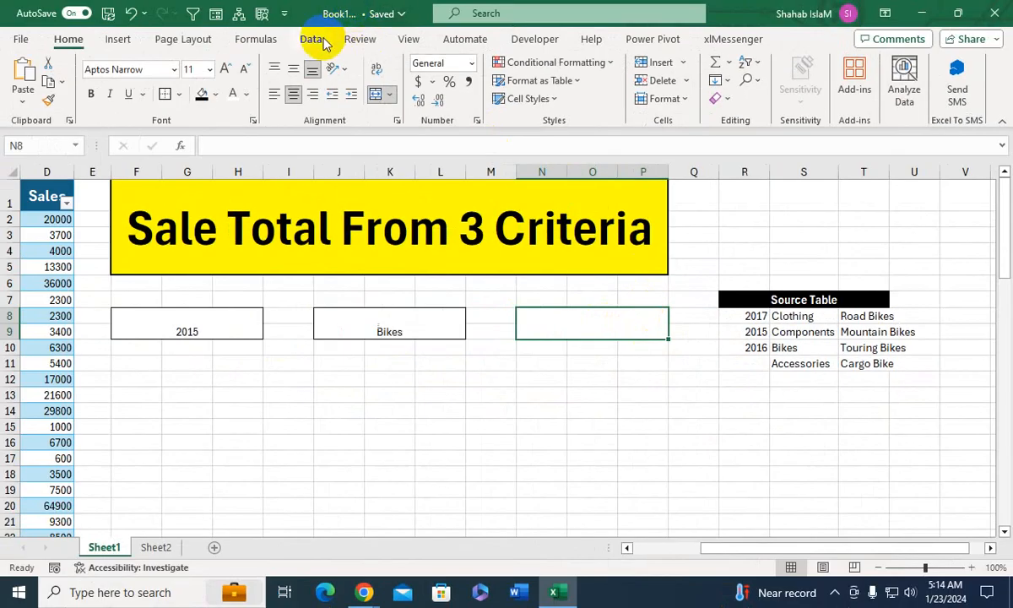
pyautogui.click(323, 44)
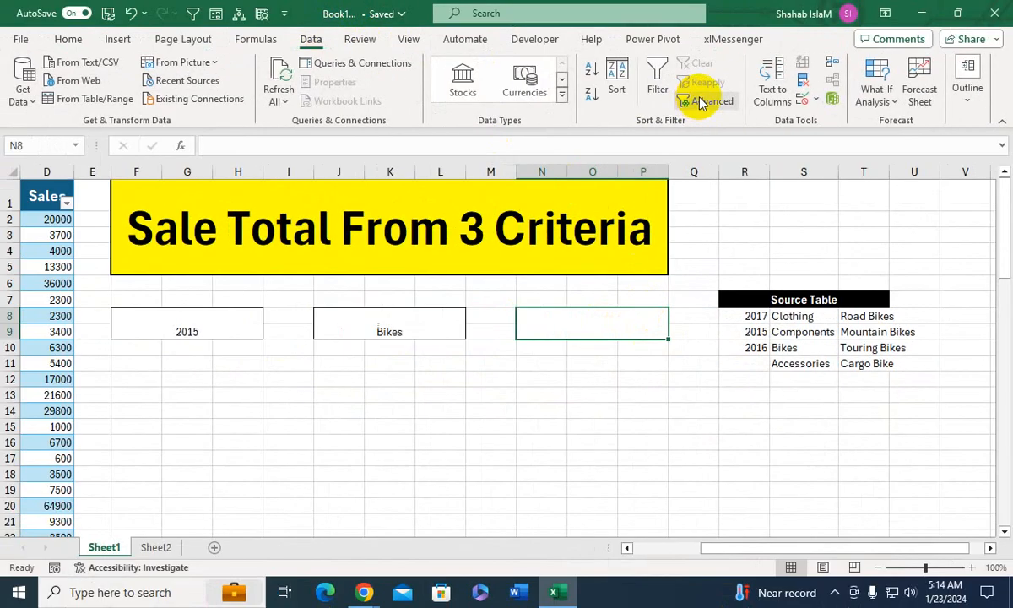
pyautogui.click(816, 100)
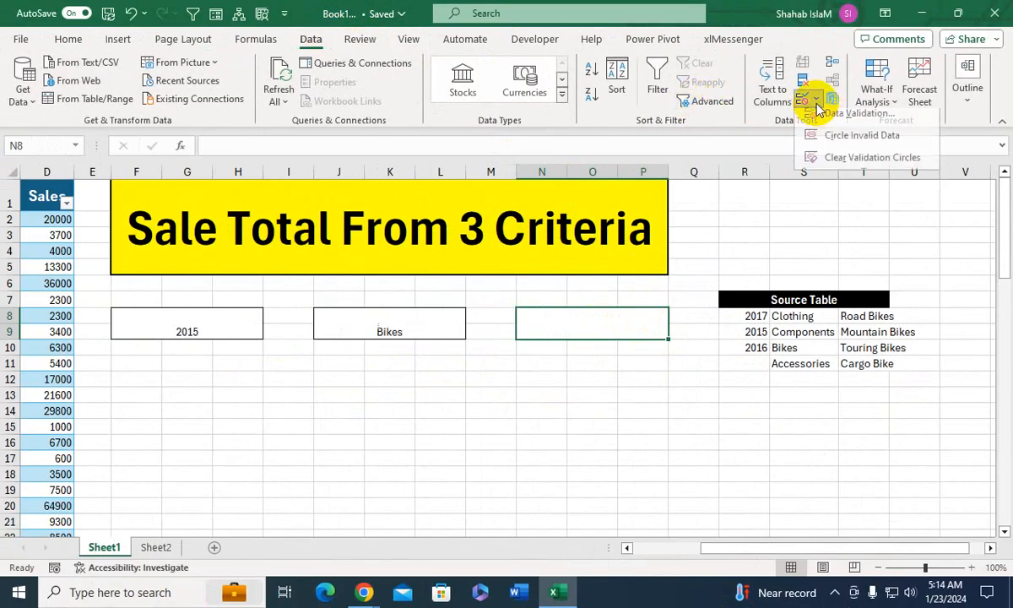
pyautogui.click(831, 110)
pyautogui.click(549, 412)
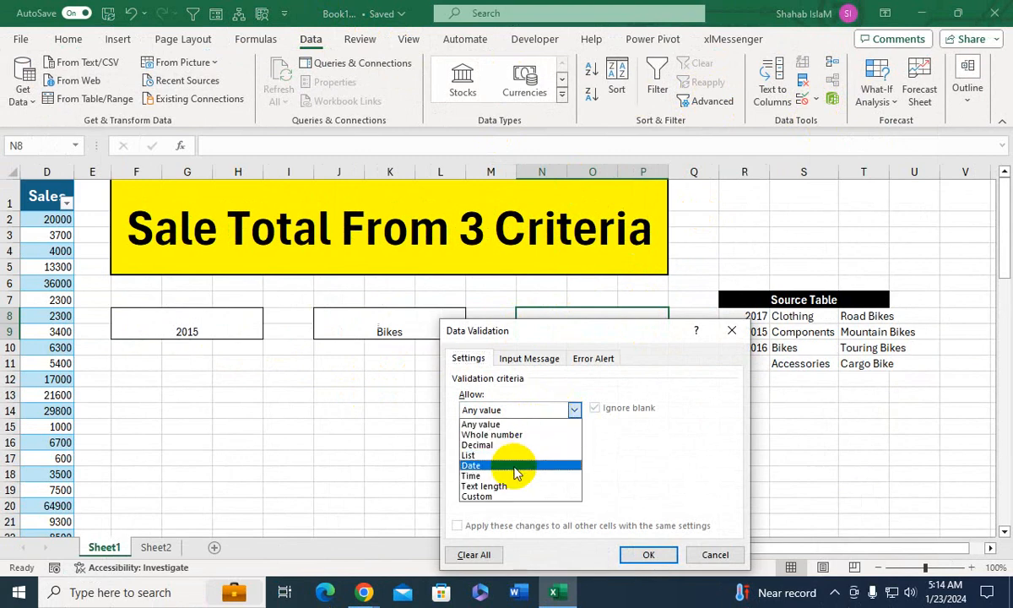
pyautogui.click(515, 457)
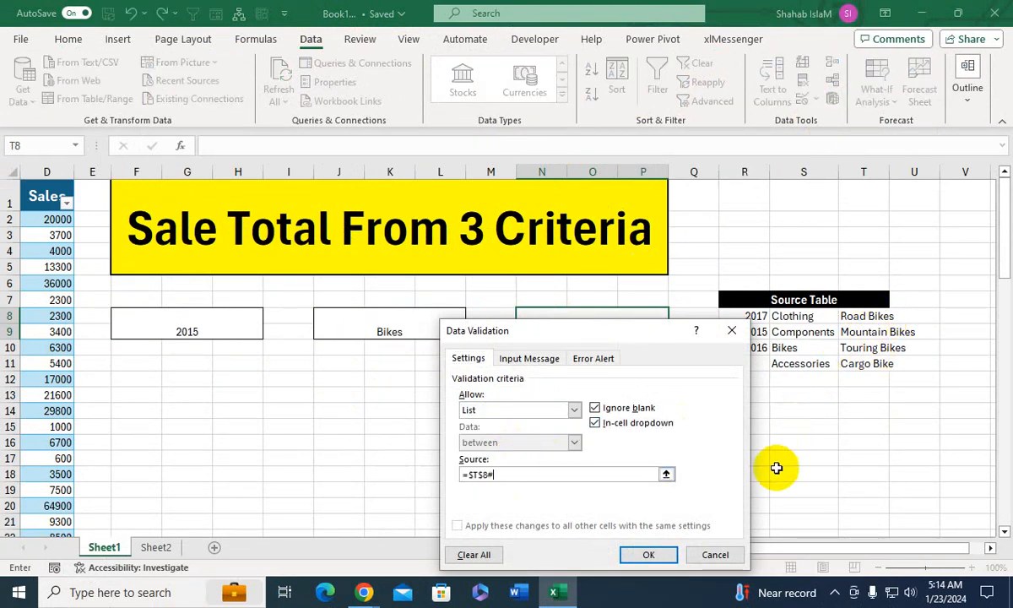
pyautogui.click(646, 555)
pyautogui.click(675, 326)
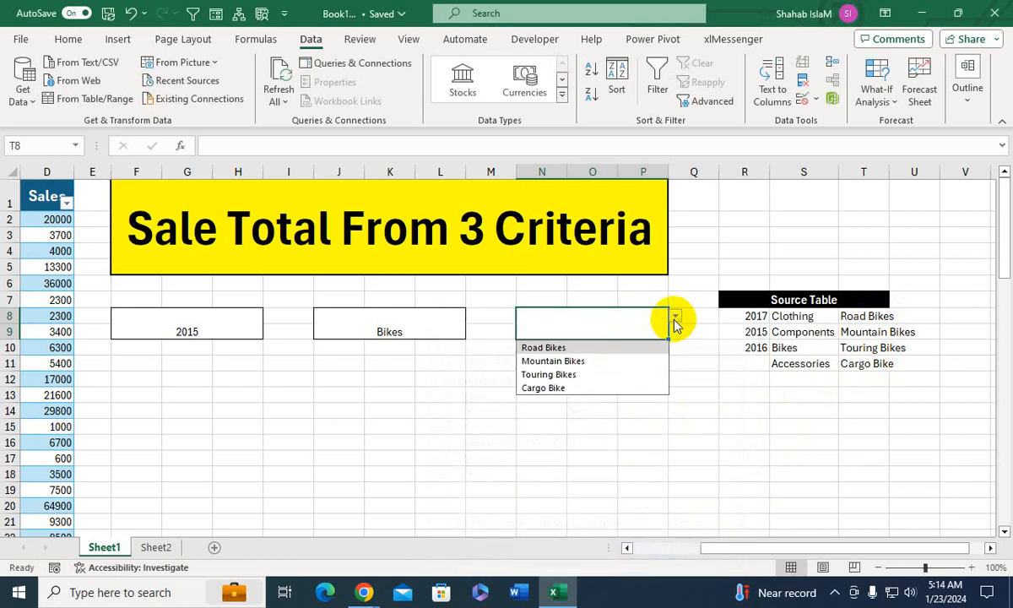
# Step: Set the category drop-down in J8 to Accessories
pyautogui.click(429, 328)
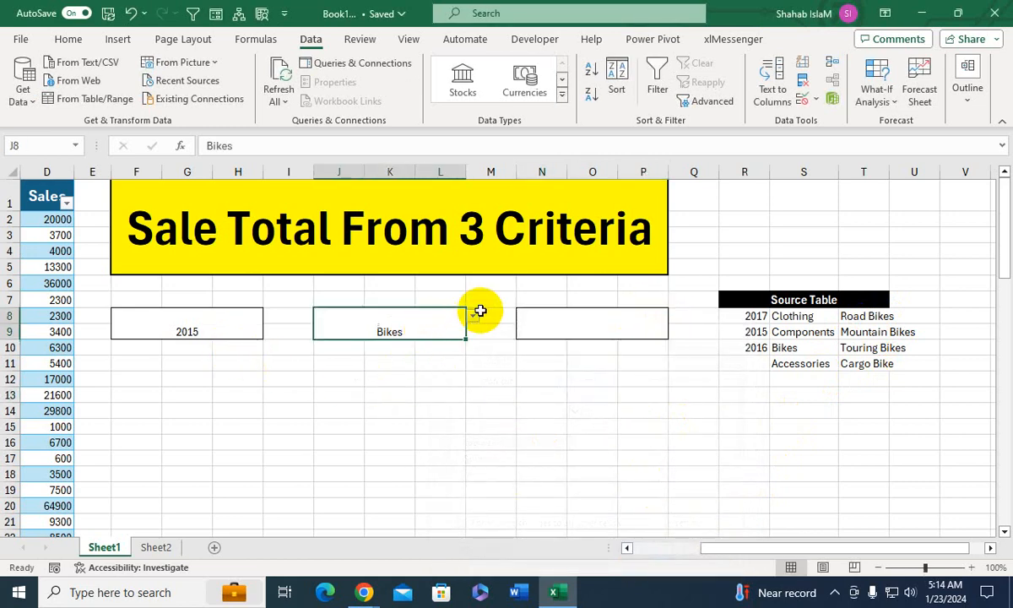
pyautogui.click(471, 314)
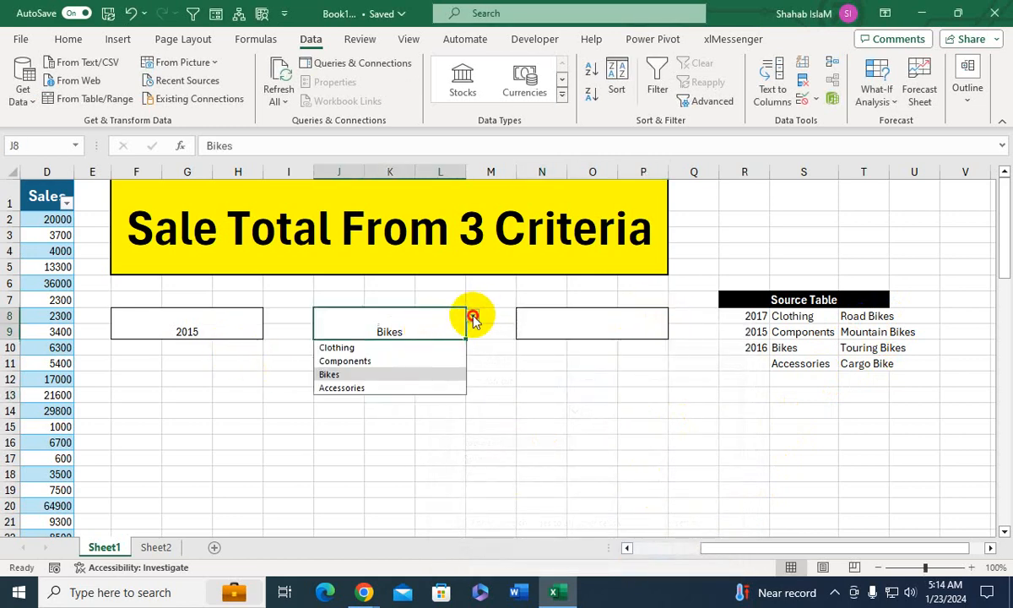
pyautogui.click(393, 389)
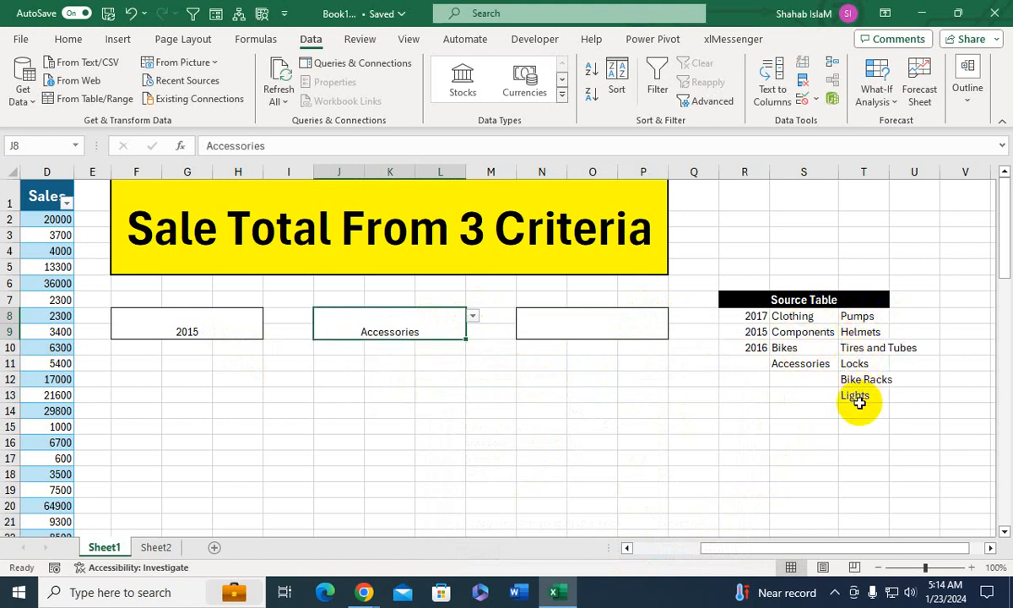
# Step: Compare the Accessories rows in the sales table with the product list in the source table
pyautogui.moveTo(813, 550); pyautogui.dragTo(604, 544)
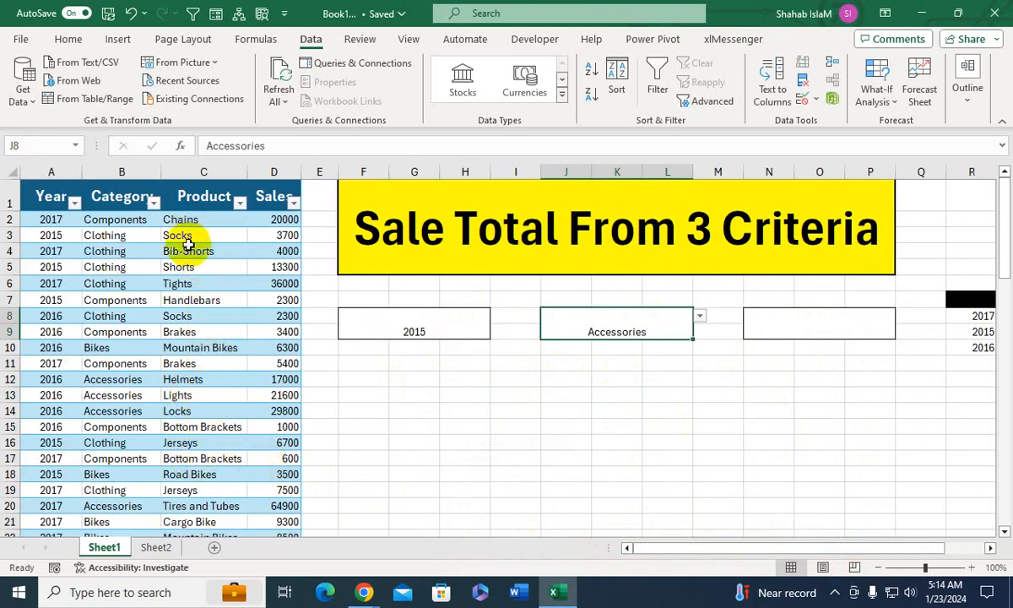
pyautogui.moveTo(190, 473); pyautogui.dragTo(208, 506)
pyautogui.click(200, 413)
pyautogui.moveTo(127, 394); pyautogui.dragTo(186, 396)
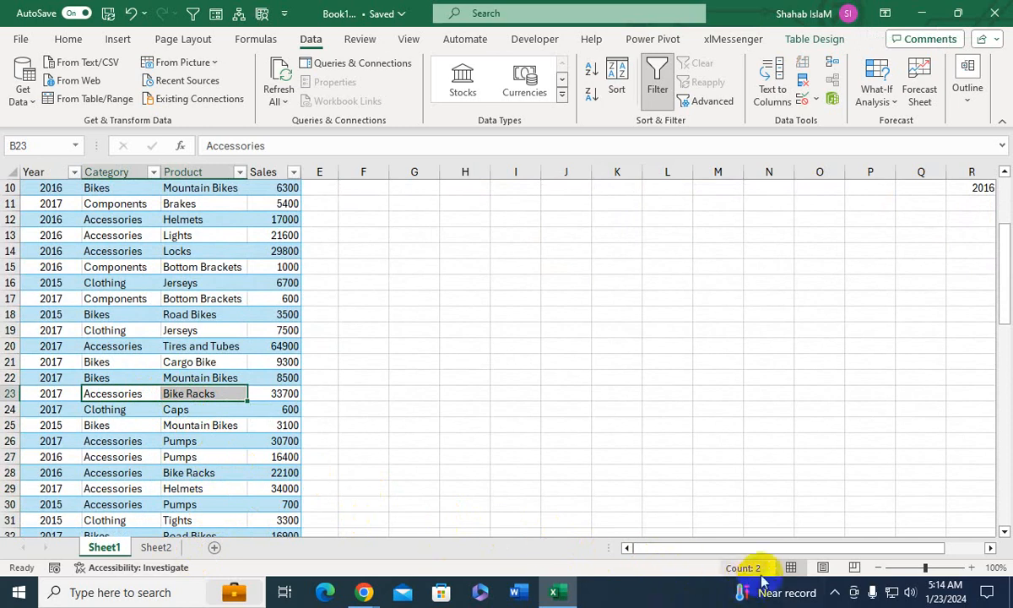
pyautogui.hscroll(3, 746, 558)
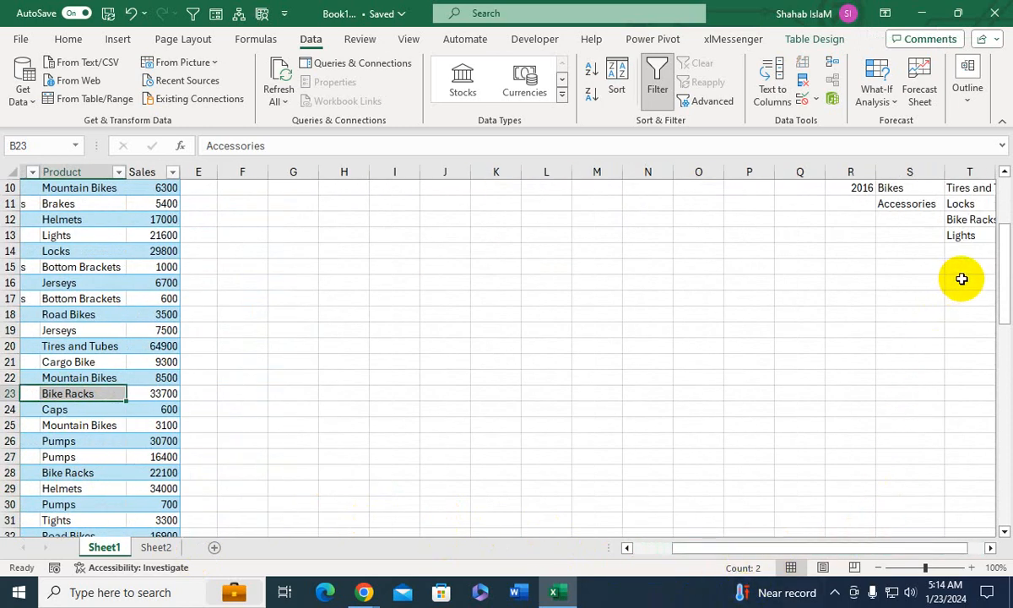
pyautogui.moveTo(961, 277); pyautogui.dragTo(965, 160)
pyautogui.click(954, 312)
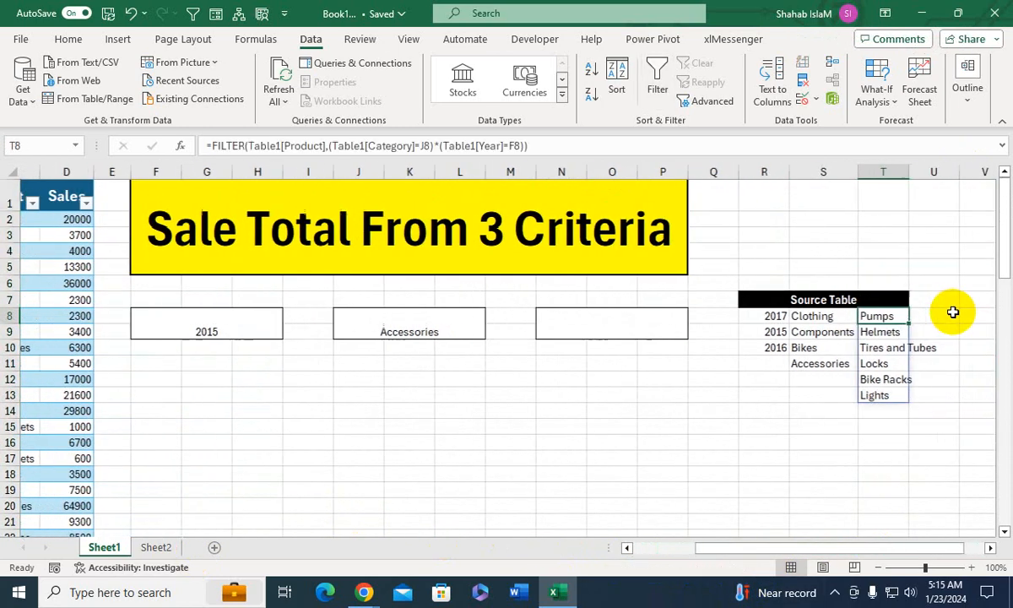
# Step: Choose Helmets from the product drop-down in N8
pyautogui.click(554, 329)
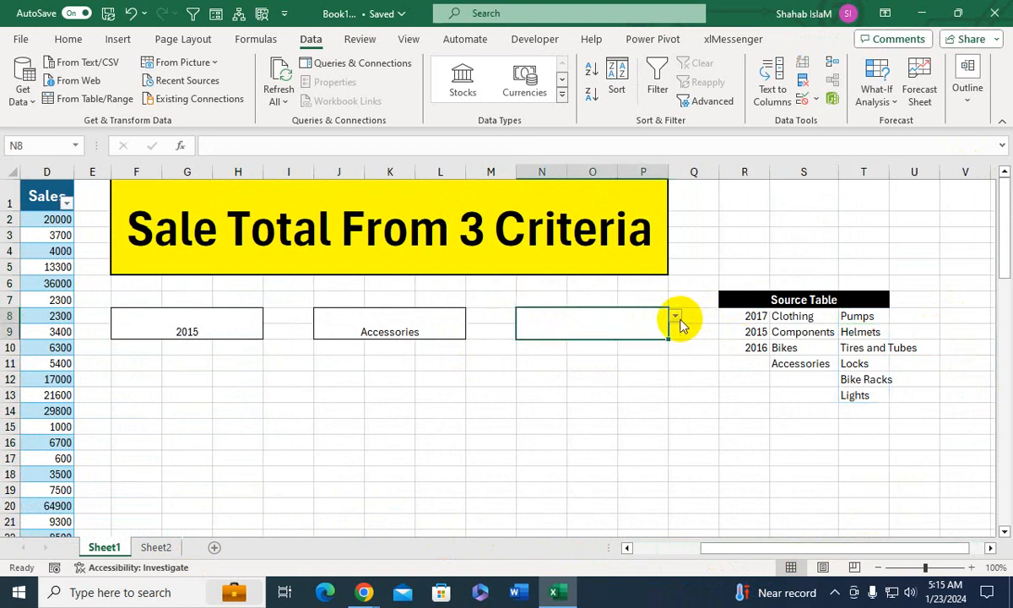
pyautogui.click(675, 317)
pyautogui.click(624, 361)
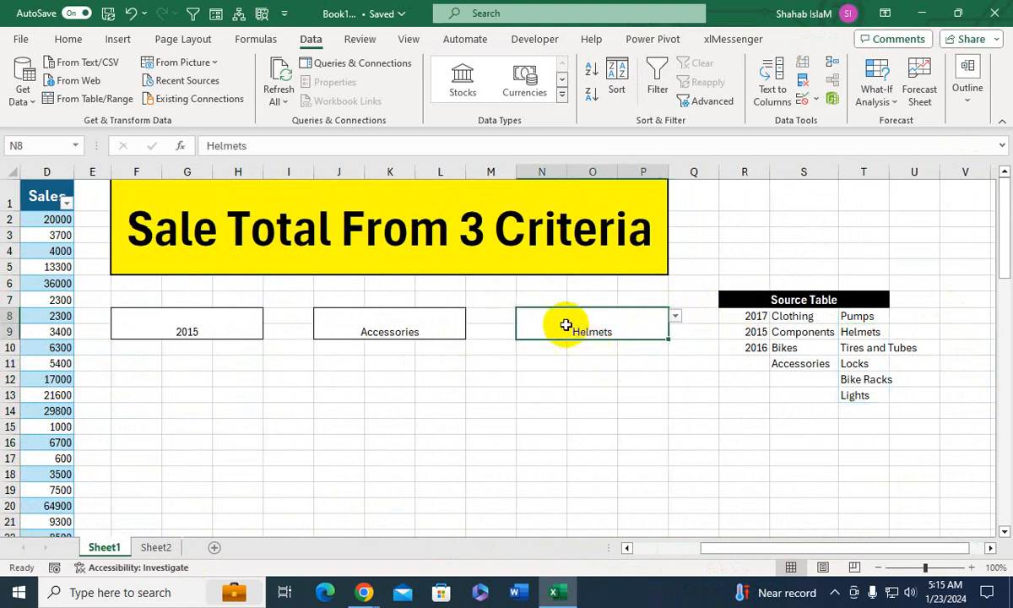
# Step: Middle-align the text of the year, category and product boxes and enlarge it to size 24
pyautogui.keyDown('ctrl'); pyautogui.click(393, 324); pyautogui.keyUp('ctrl')
pyautogui.keyDown('ctrl'); pyautogui.click(246, 325); pyautogui.keyUp('ctrl')
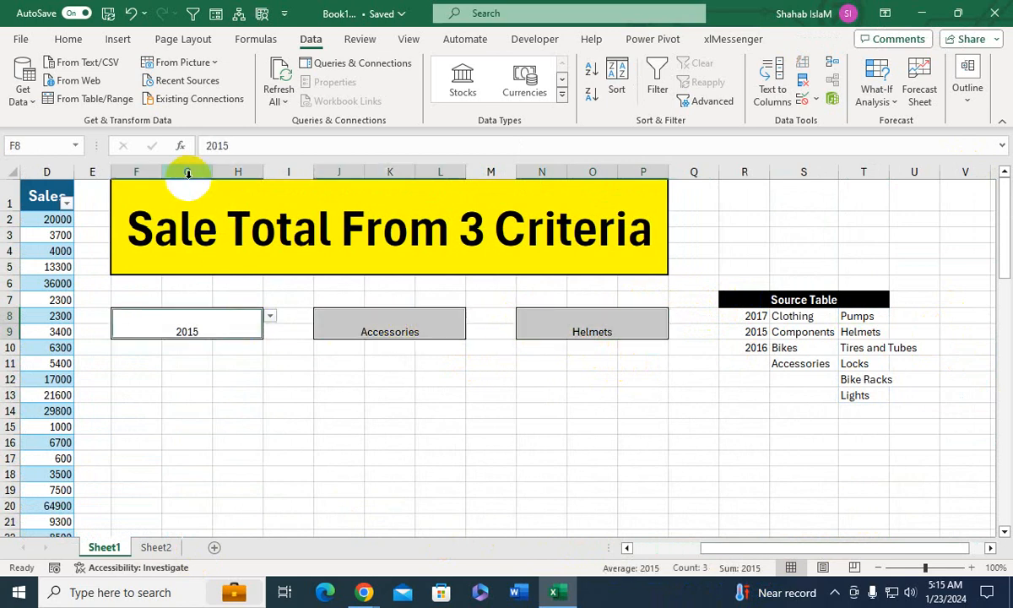
pyautogui.click(67, 39)
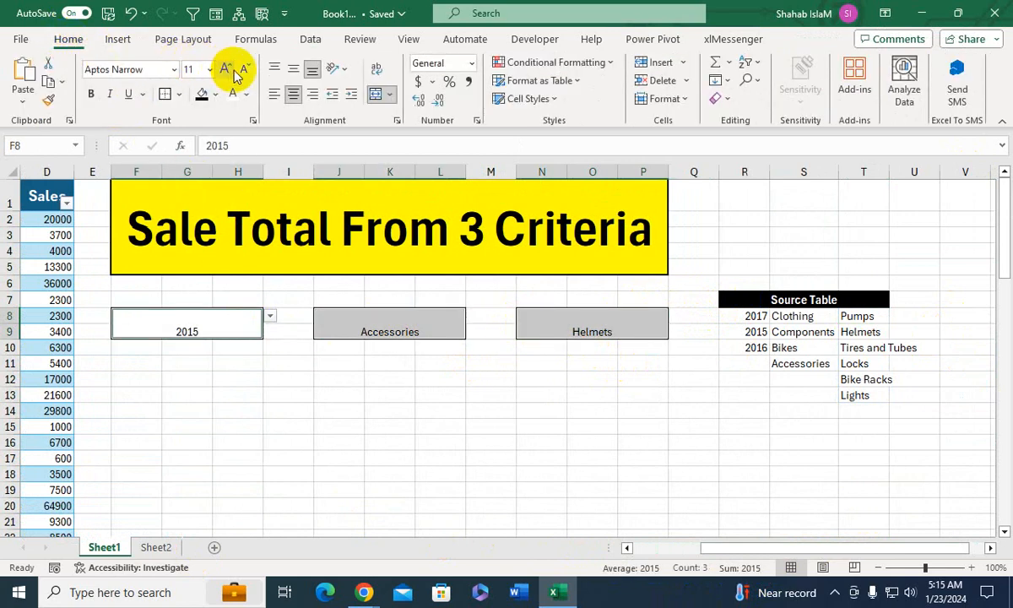
pyautogui.click(292, 71)
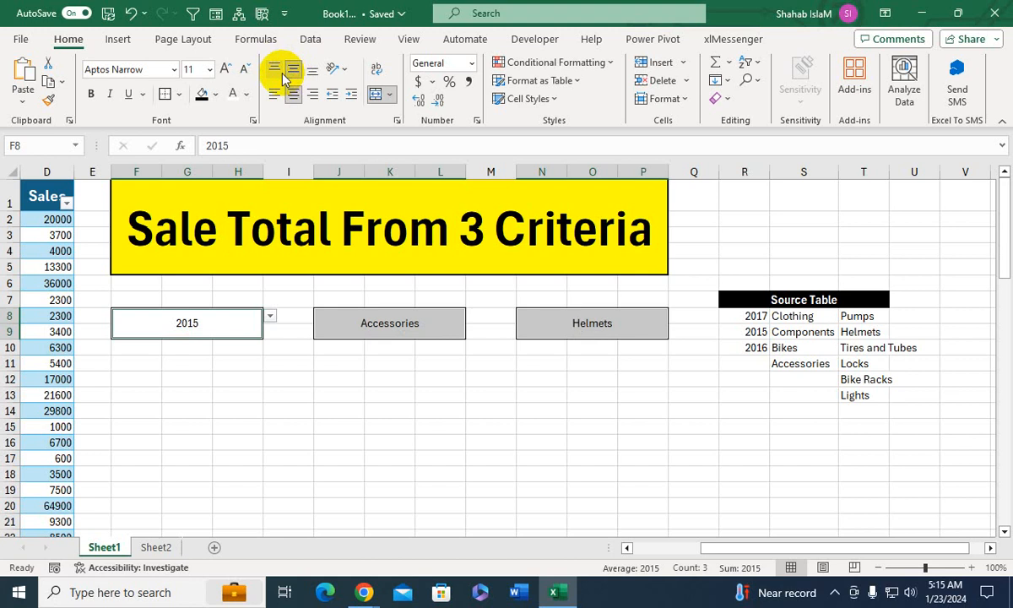
pyautogui.click(227, 71)
pyautogui.click(227, 70)
pyautogui.click(227, 71)
pyautogui.click(227, 71)
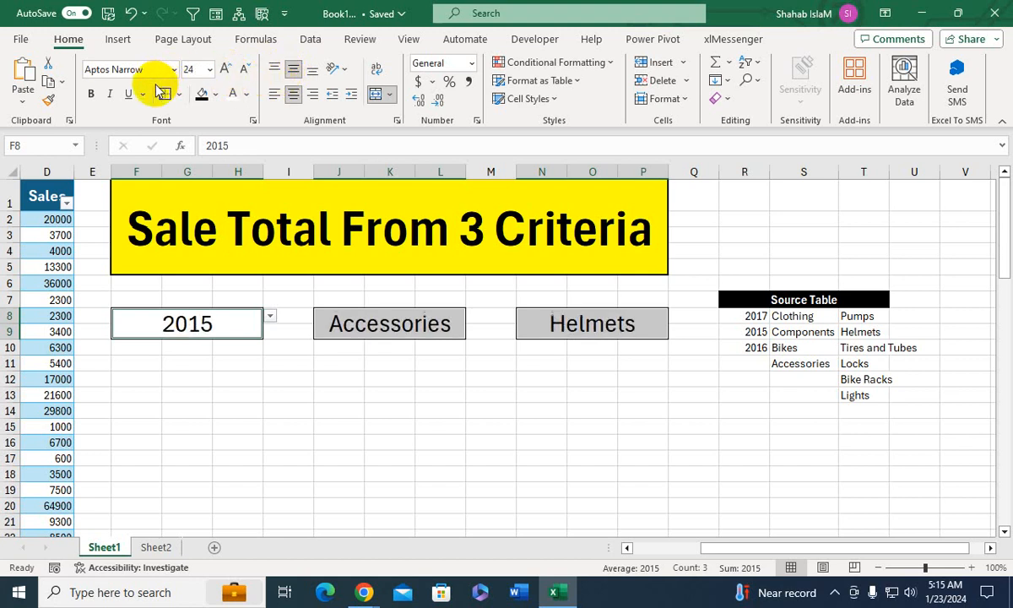
# Step: Format the three selected criteria boxes with bold white text on a black fill
pyautogui.click(91, 93)
pyautogui.click(201, 94)
pyautogui.click(232, 93)
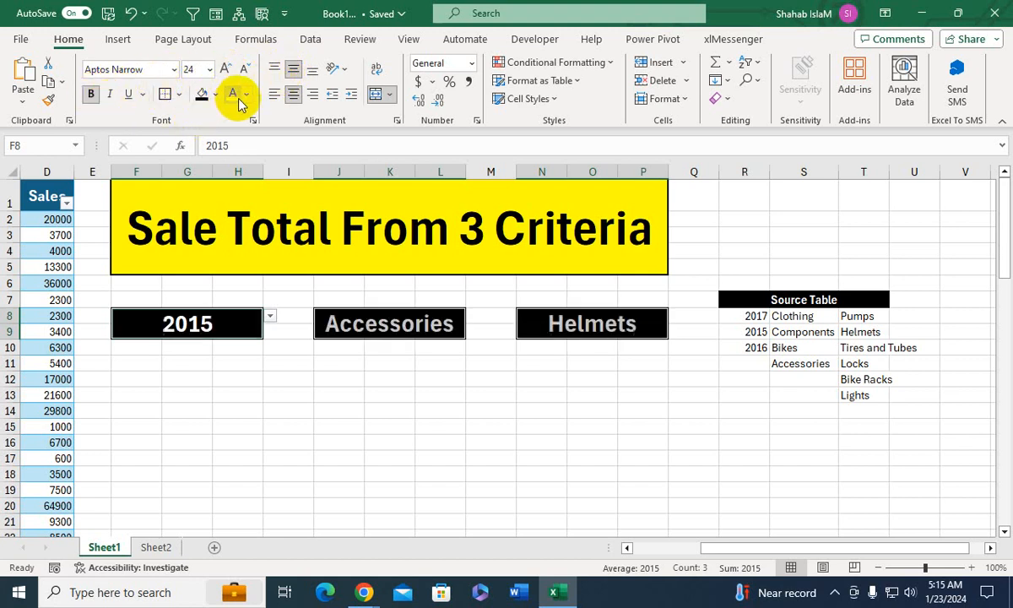
# Step: Hide columns R to T, which hold the source table
pyautogui.click(755, 378)
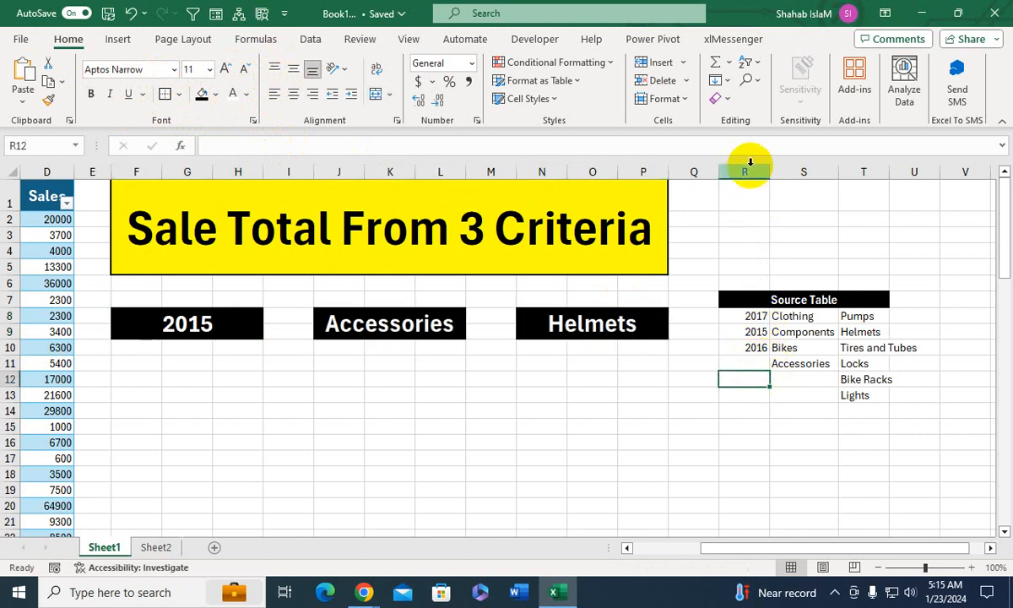
pyautogui.moveTo(745, 172); pyautogui.dragTo(874, 187)
pyautogui.rightClick(863, 172)
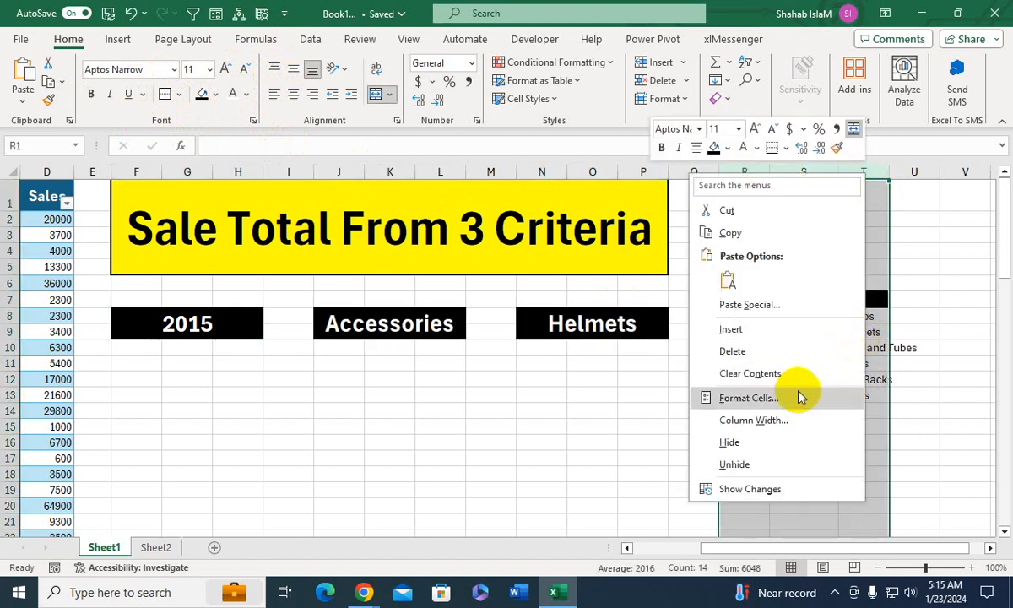
pyautogui.click(746, 465)
pyautogui.rightClick(761, 174)
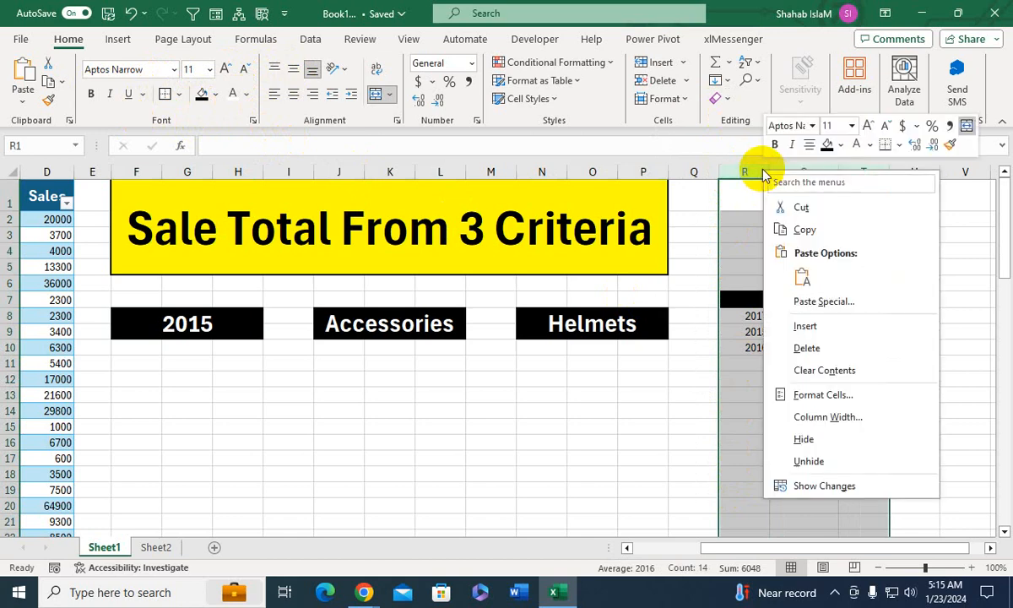
pyautogui.click(799, 439)
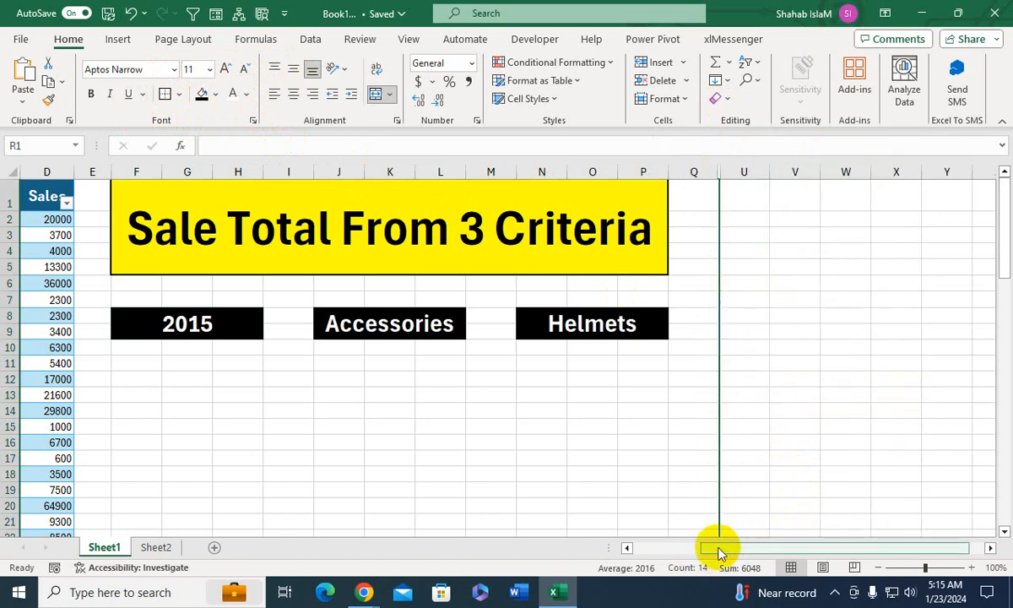
# Step: Choose 2017 from the year drop-down in F8
pyautogui.moveTo(719, 547); pyautogui.dragTo(450, 548)
pyautogui.click(414, 346)
pyautogui.click(426, 324)
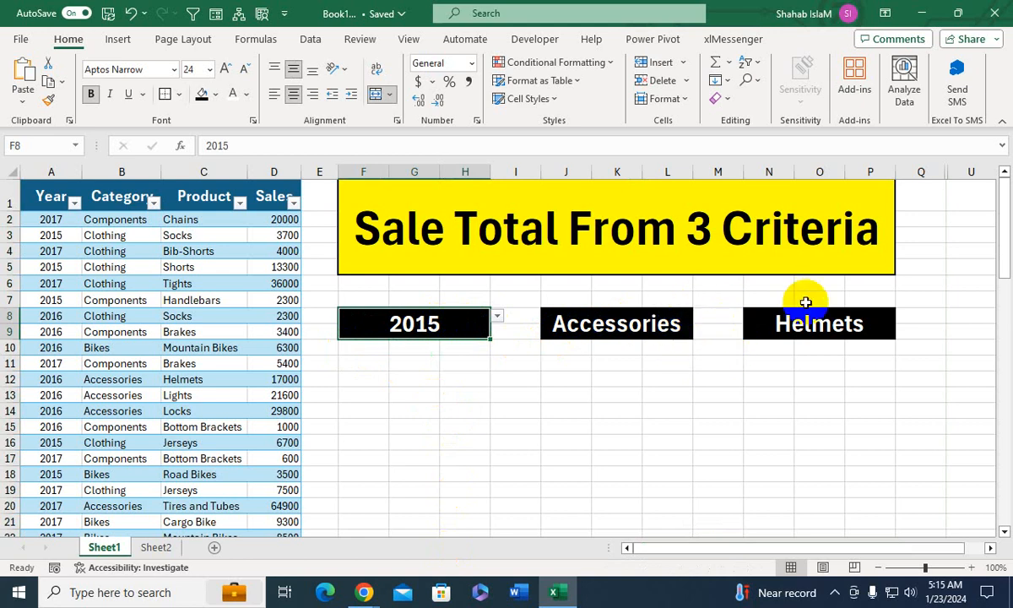
pyautogui.click(497, 317)
pyautogui.click(372, 346)
# Step: Choose Clothing as the category in J8 and check which products the N8 drop-down offers
pyautogui.click(603, 323)
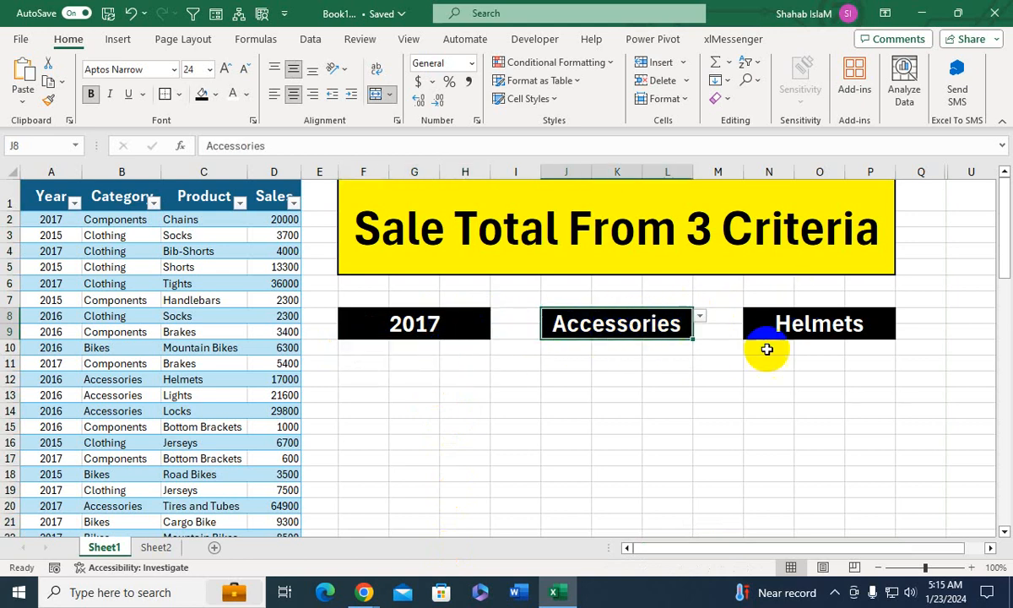
pyautogui.click(700, 317)
pyautogui.click(582, 355)
pyautogui.click(837, 322)
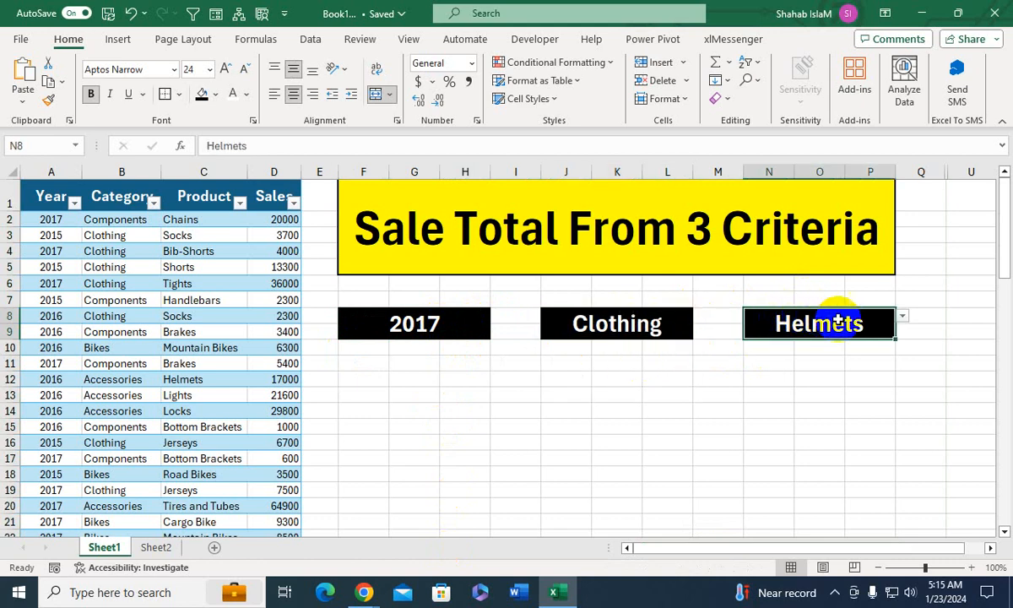
pyautogui.click(902, 315)
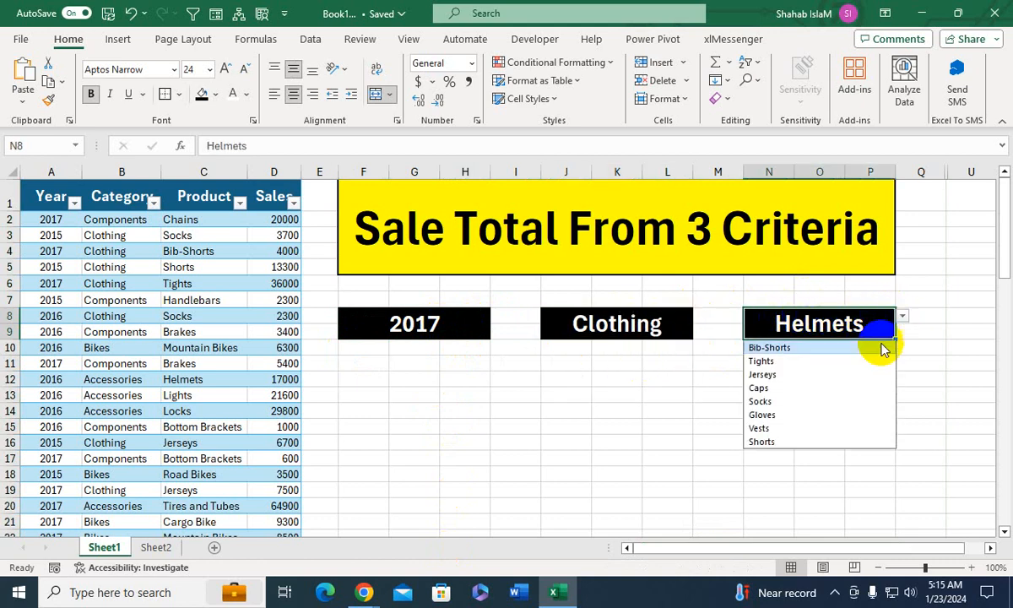
# Step: Switch the category in J8 to Accessories and check the product drop-down in N8
pyautogui.click(671, 327)
pyautogui.click(700, 317)
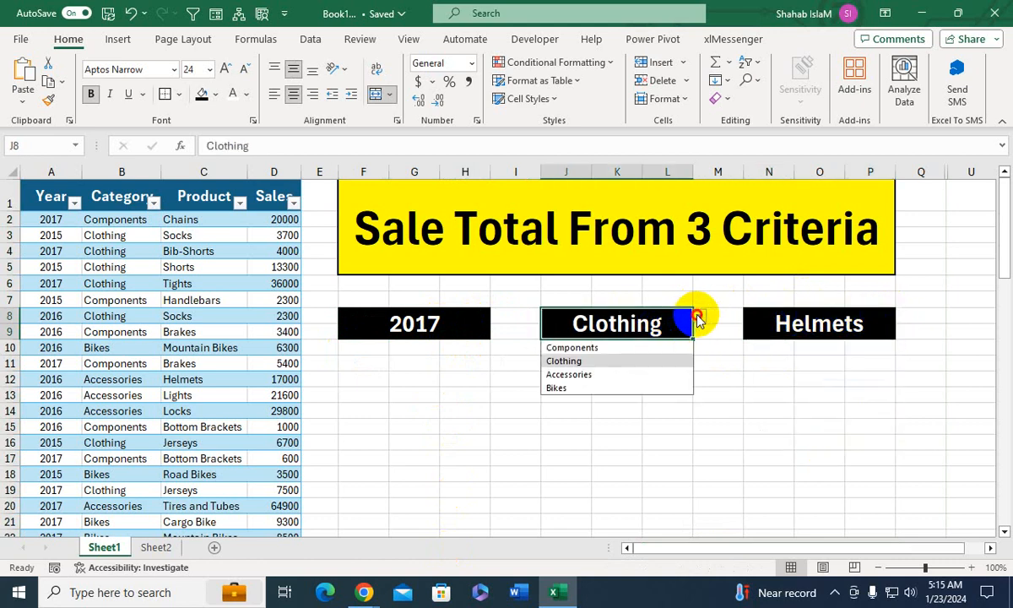
pyautogui.click(604, 375)
pyautogui.click(891, 329)
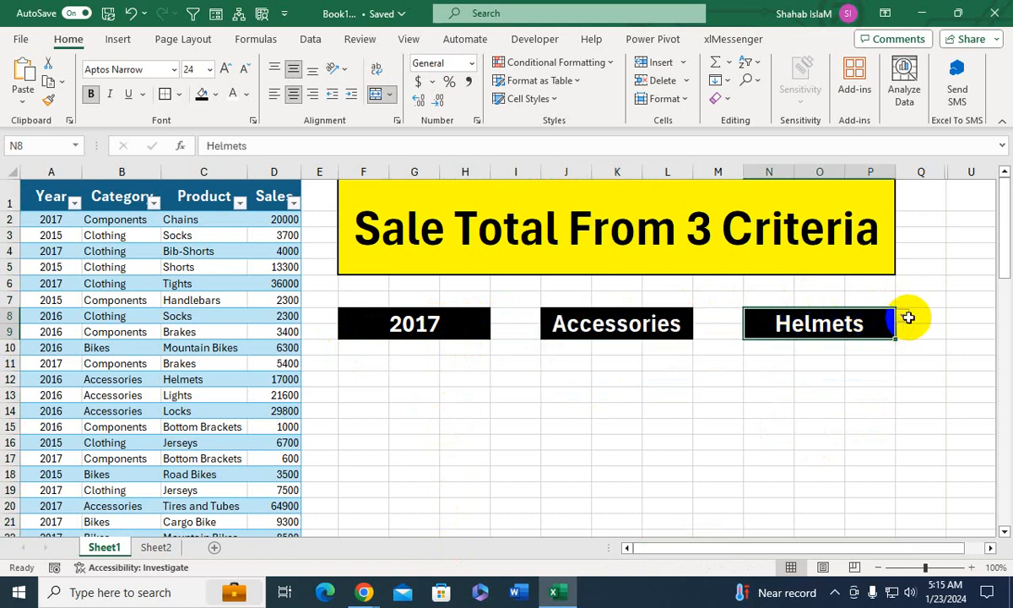
pyautogui.click(908, 317)
# Step: Choose Components as the category in J8 and Wheels as the product in N8
pyautogui.click(656, 317)
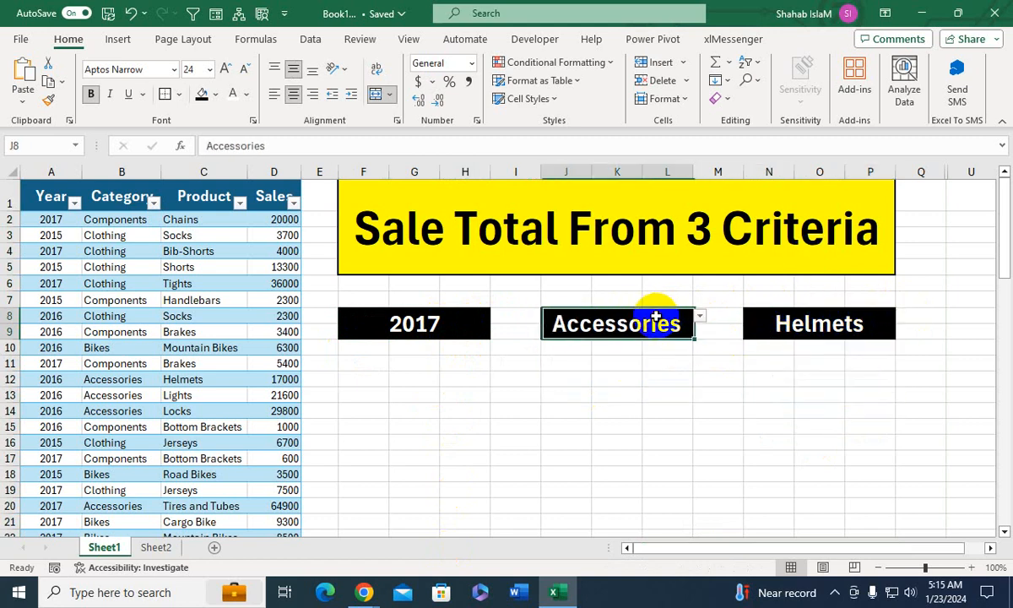
pyautogui.click(700, 317)
pyautogui.click(667, 344)
pyautogui.click(844, 331)
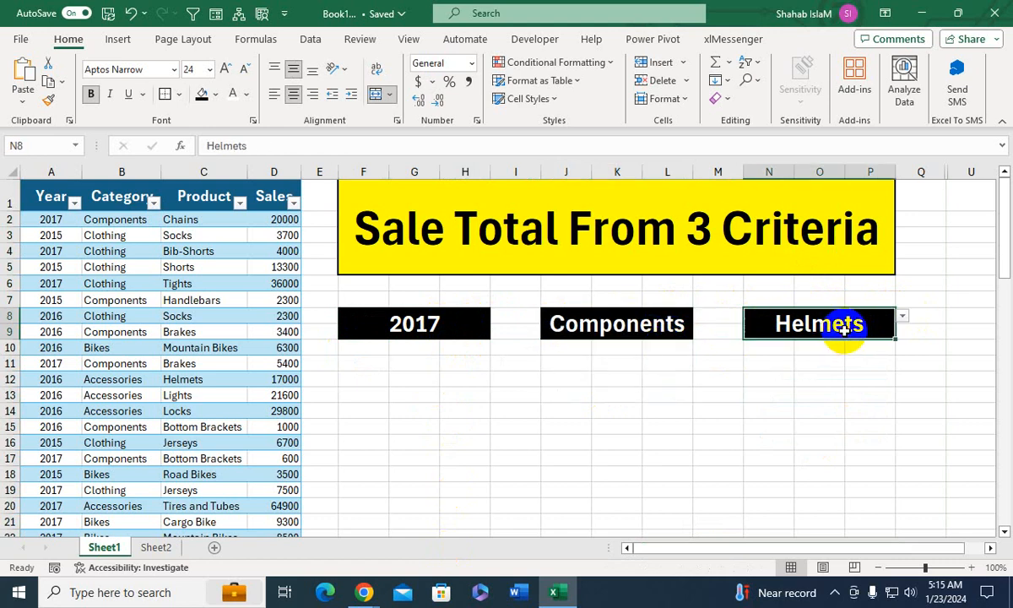
pyautogui.click(905, 318)
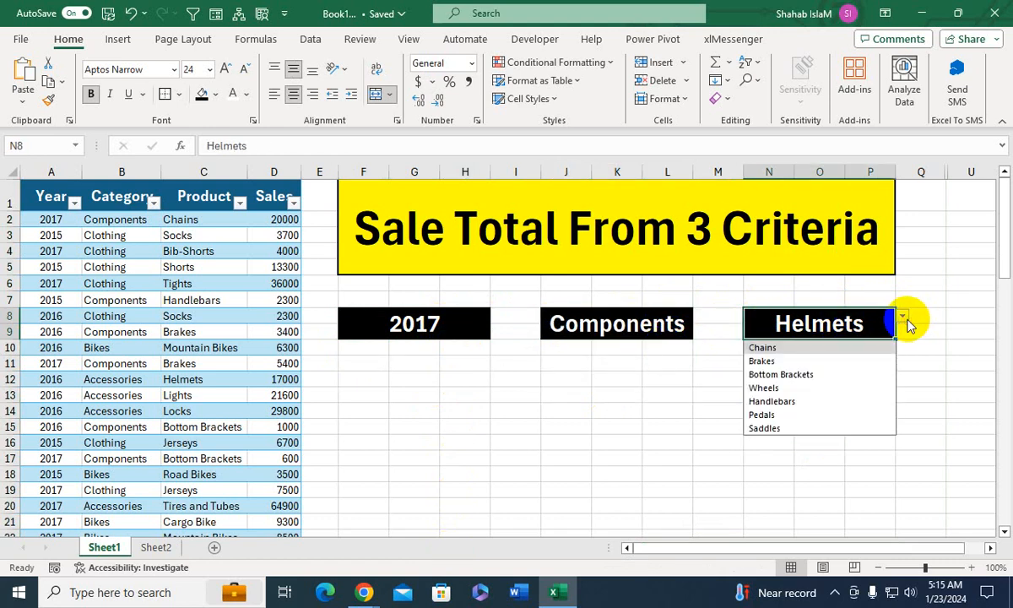
pyautogui.click(814, 386)
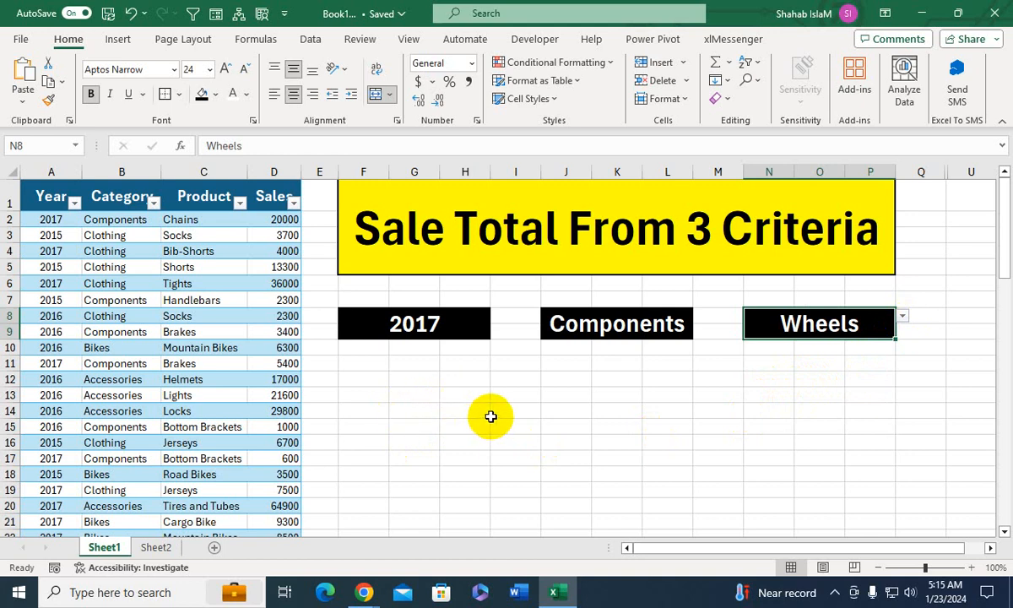
# Step: Set the font colour of I7:Q10 to black to conceal the category and product text against their black fill
pyautogui.moveTo(507, 299); pyautogui.dragTo(893, 343)
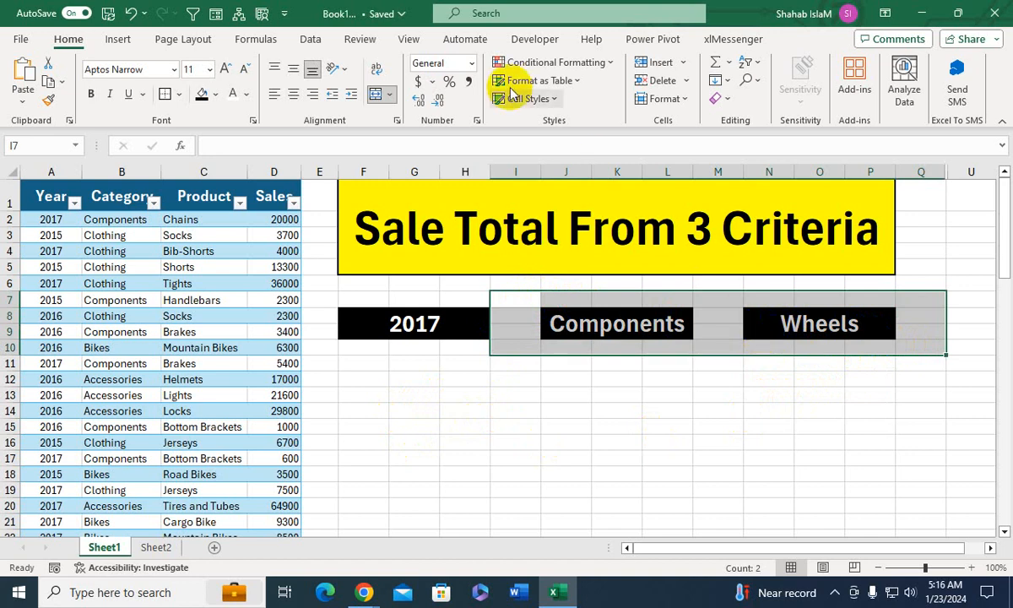
pyautogui.click(248, 94)
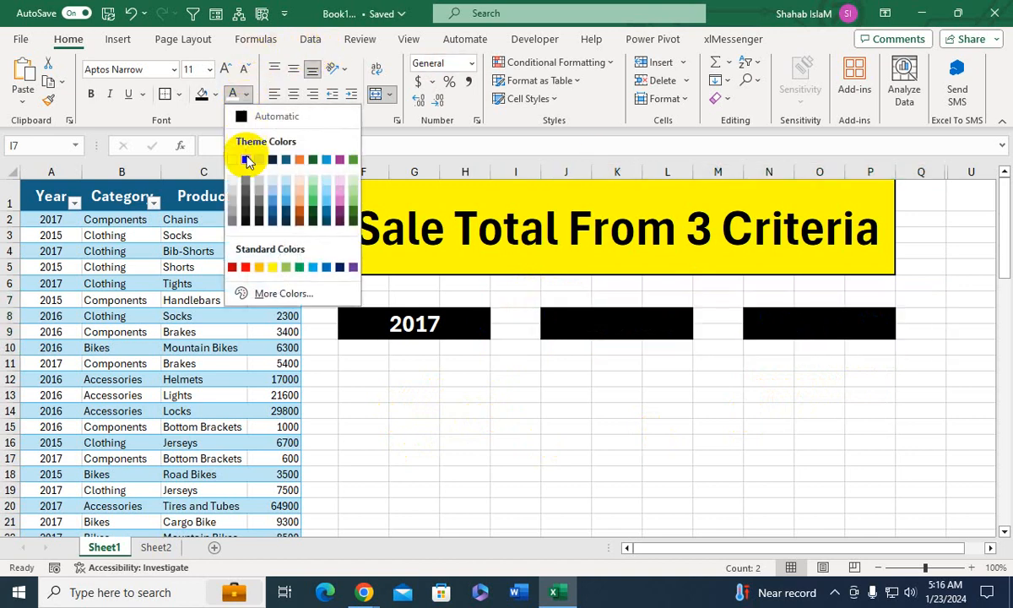
pyautogui.click(245, 163)
pyautogui.click(485, 448)
pyautogui.click(426, 323)
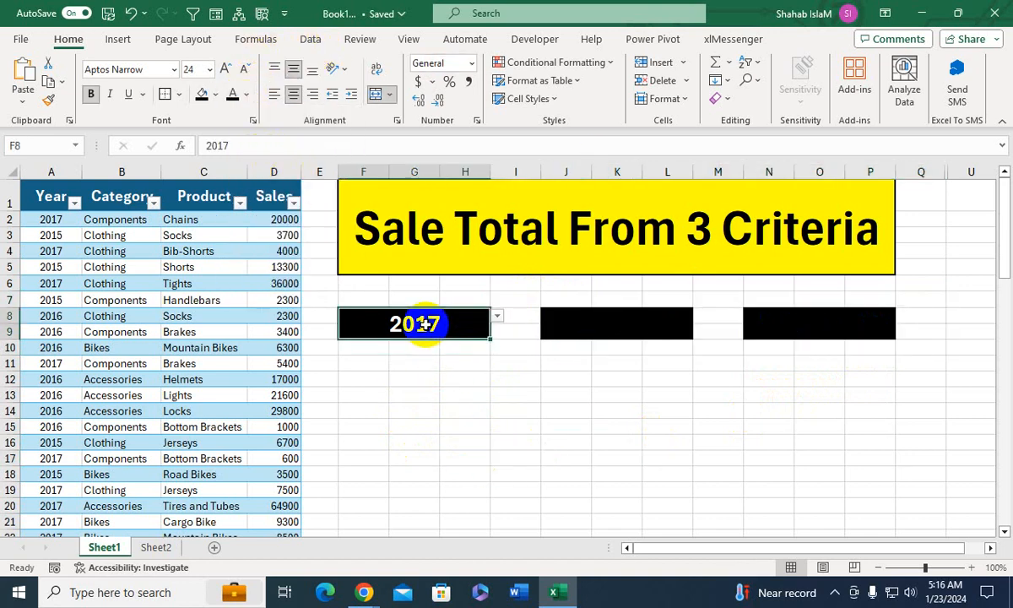
pyautogui.click(41, 315)
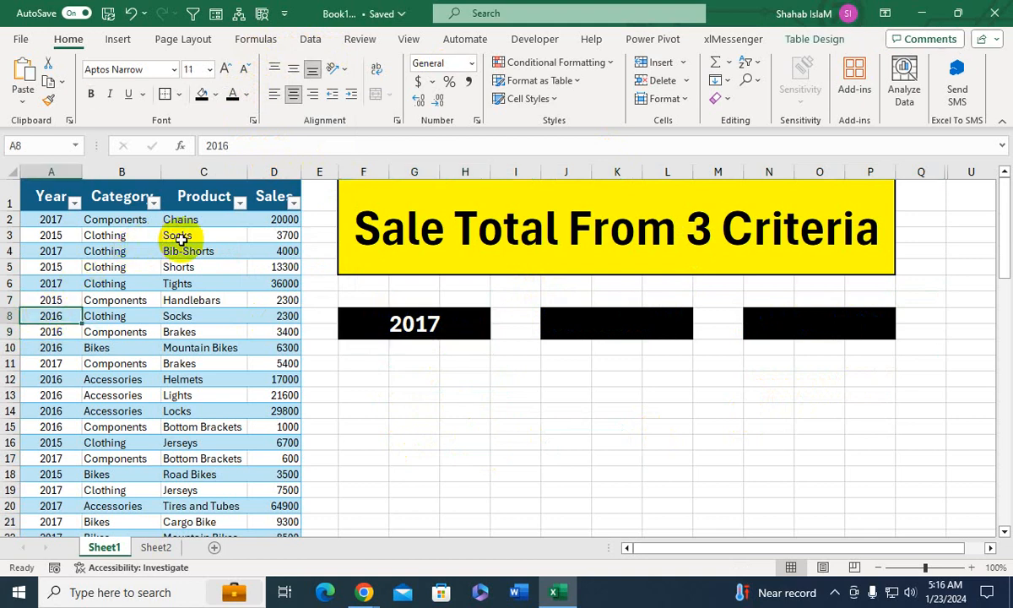
# Step: Merge and center F13:H16 and total the selected year's sales there with =SUMIF(A:A,F8,D:D)
pyautogui.moveTo(373, 396); pyautogui.dragTo(449, 444)
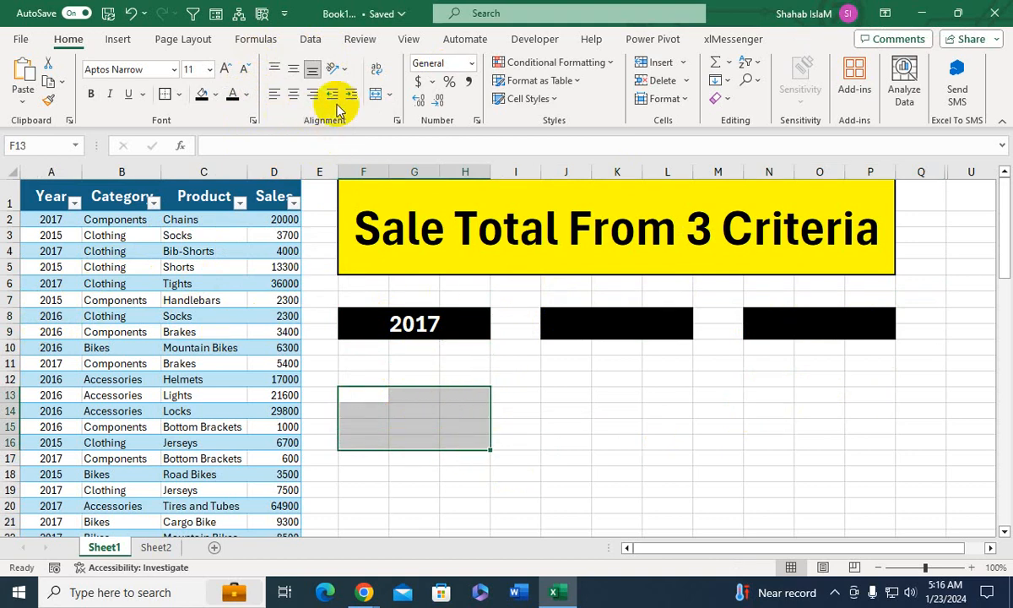
pyautogui.click(378, 97)
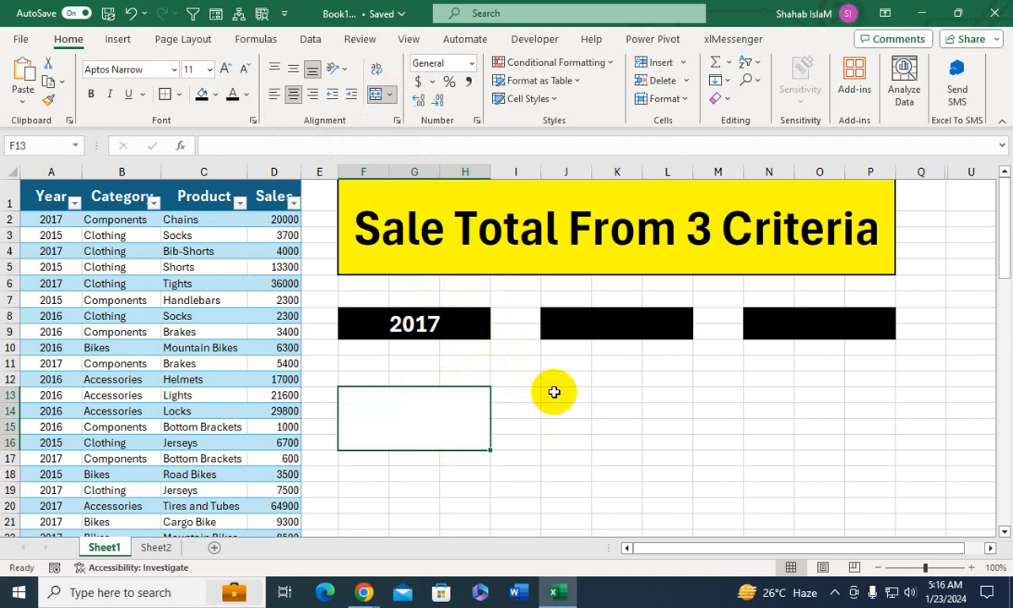
pyautogui.write('=sumif')
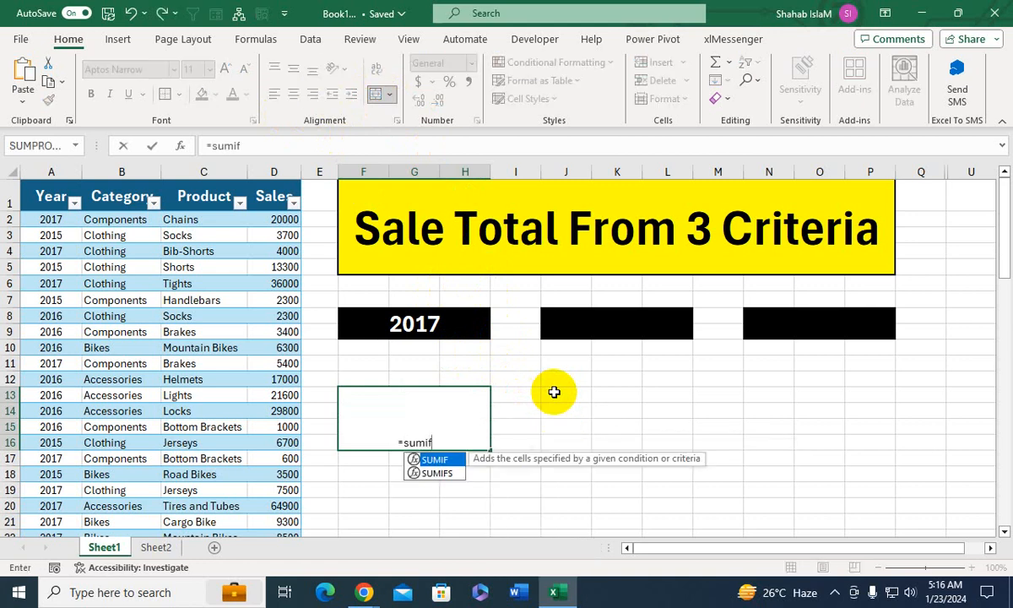
pyautogui.press('Tab')
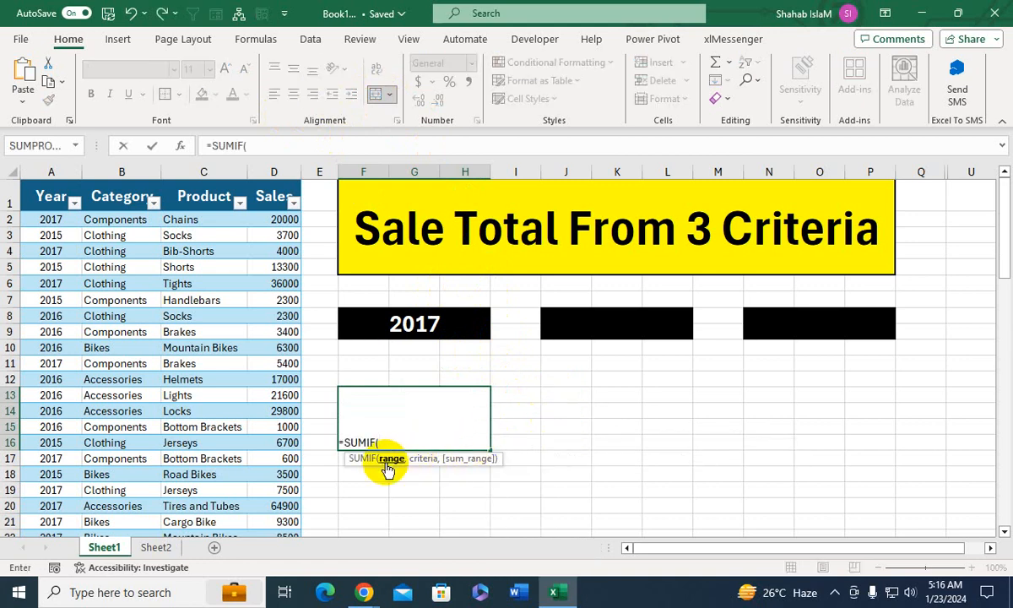
pyautogui.click(61, 166)
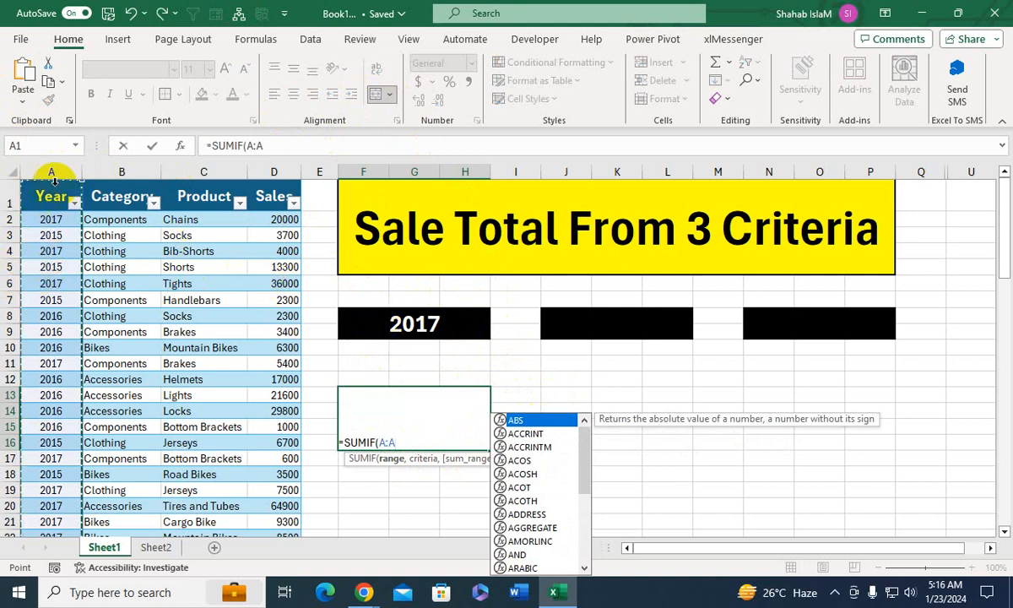
pyautogui.write(',')
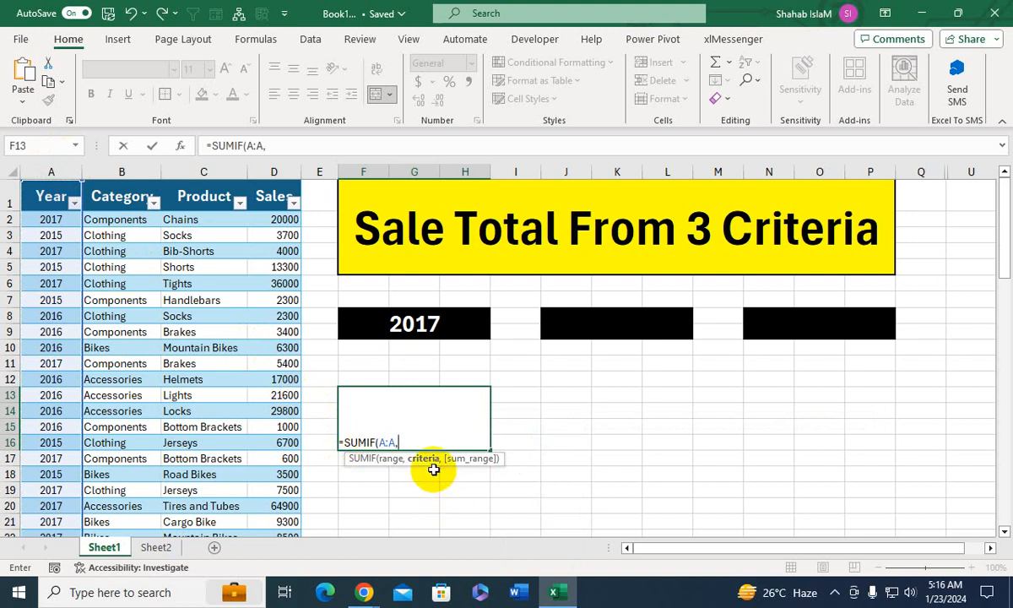
pyautogui.click(431, 328)
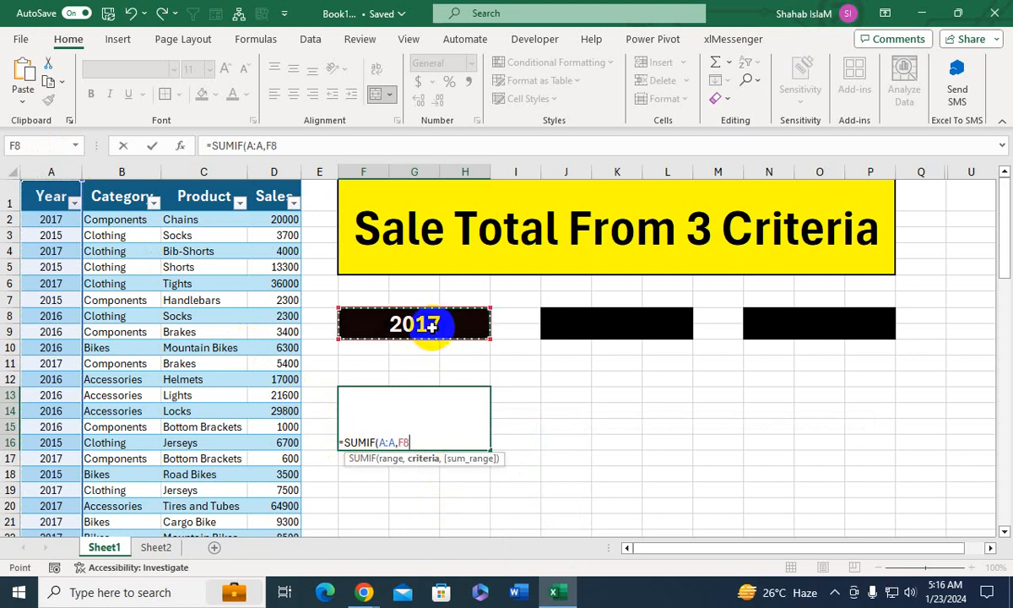
pyautogui.write(',')
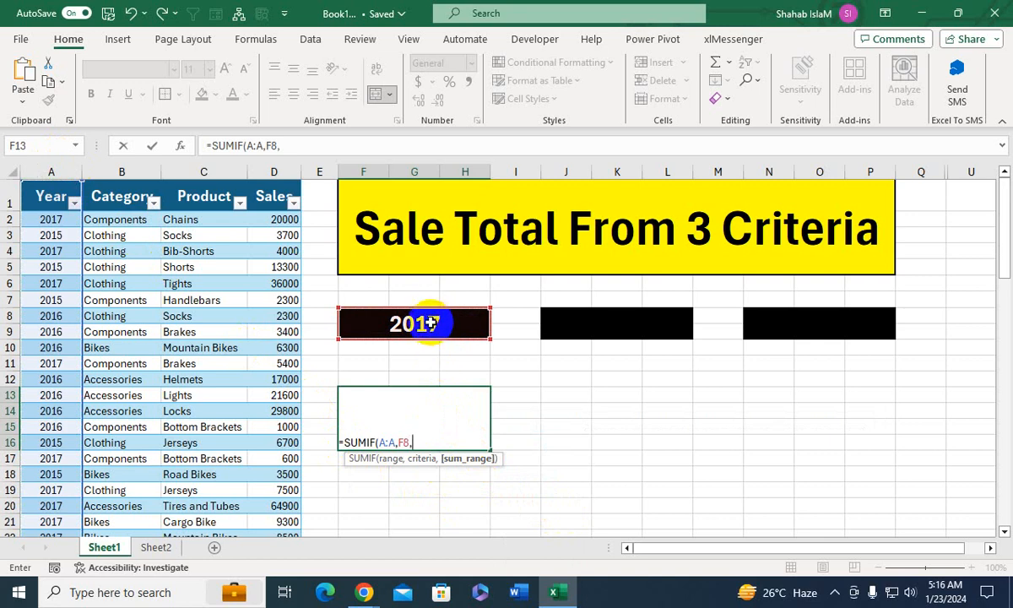
pyautogui.click(272, 170)
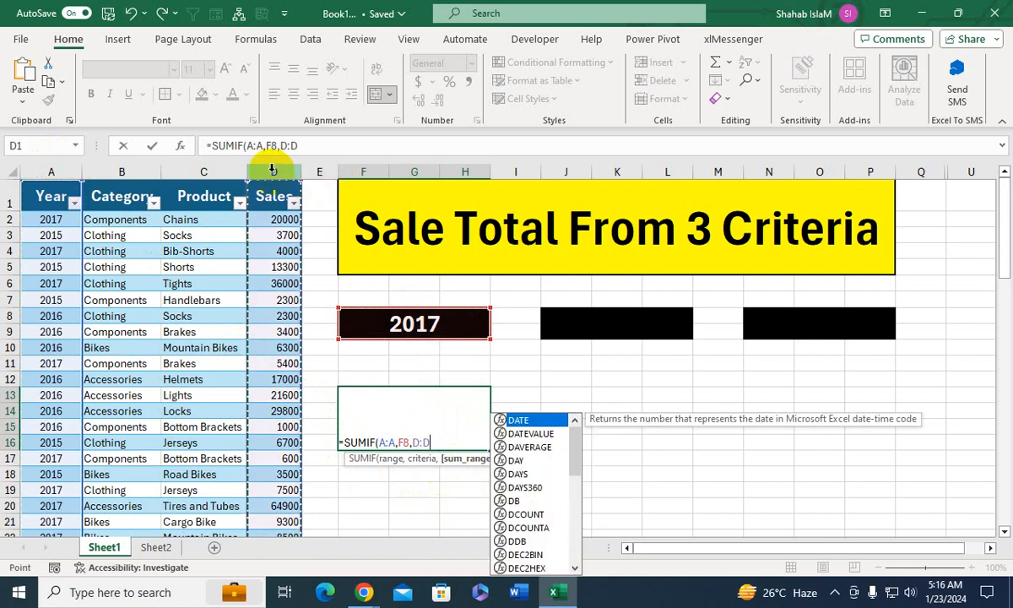
pyautogui.write(')')
pyautogui.press('Return')
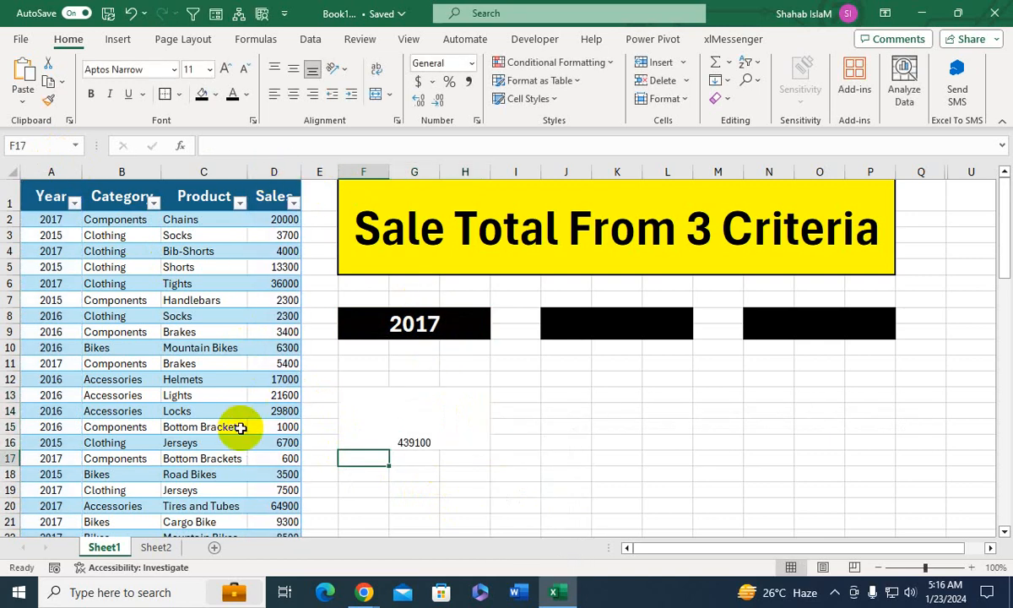
# Step: Middle-align the year's sales total in F13 and enlarge it to size 28
pyautogui.click(459, 431)
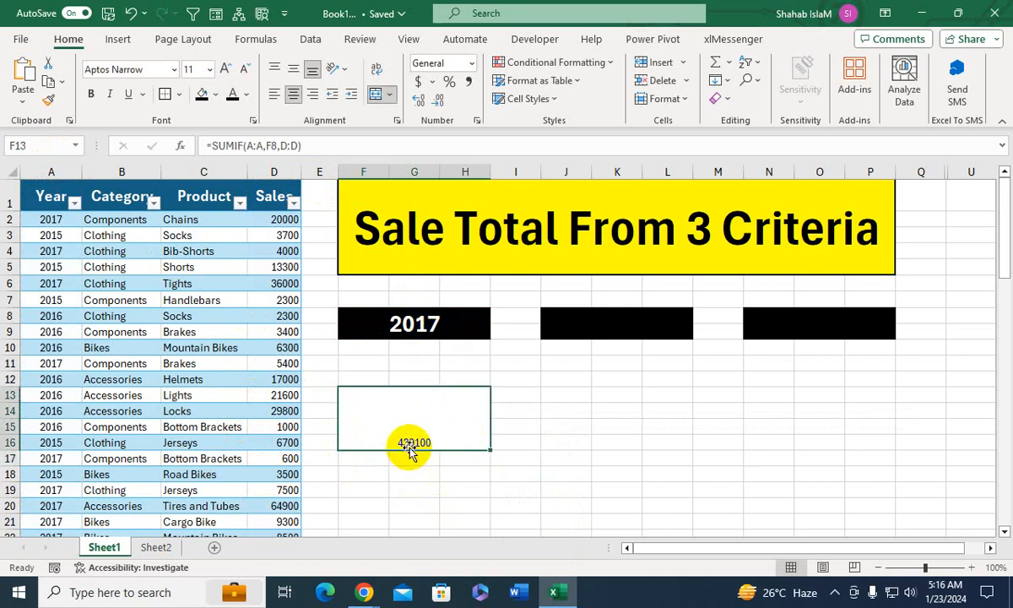
pyautogui.click(293, 69)
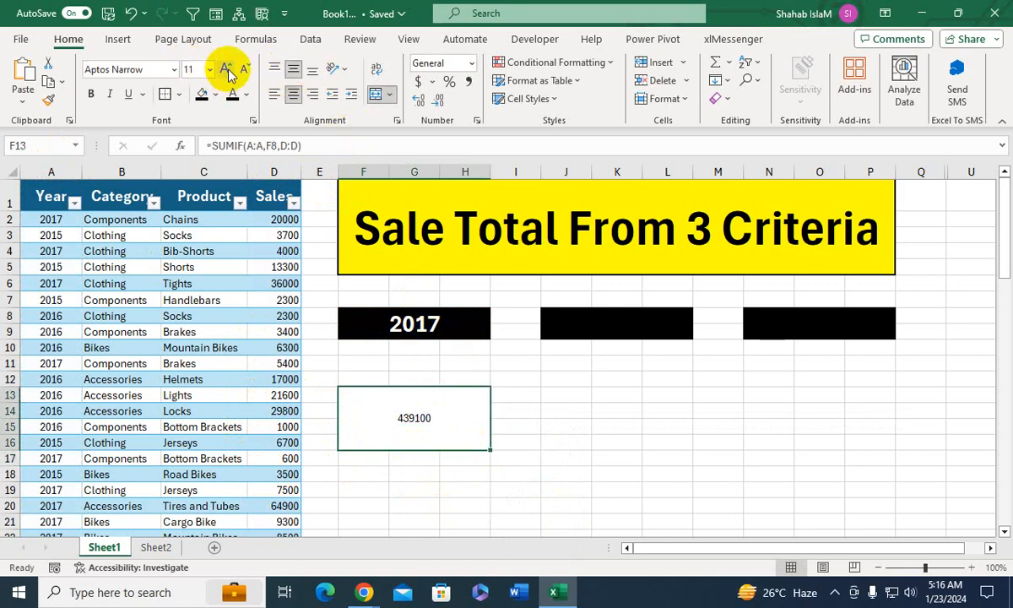
pyautogui.click(228, 71)
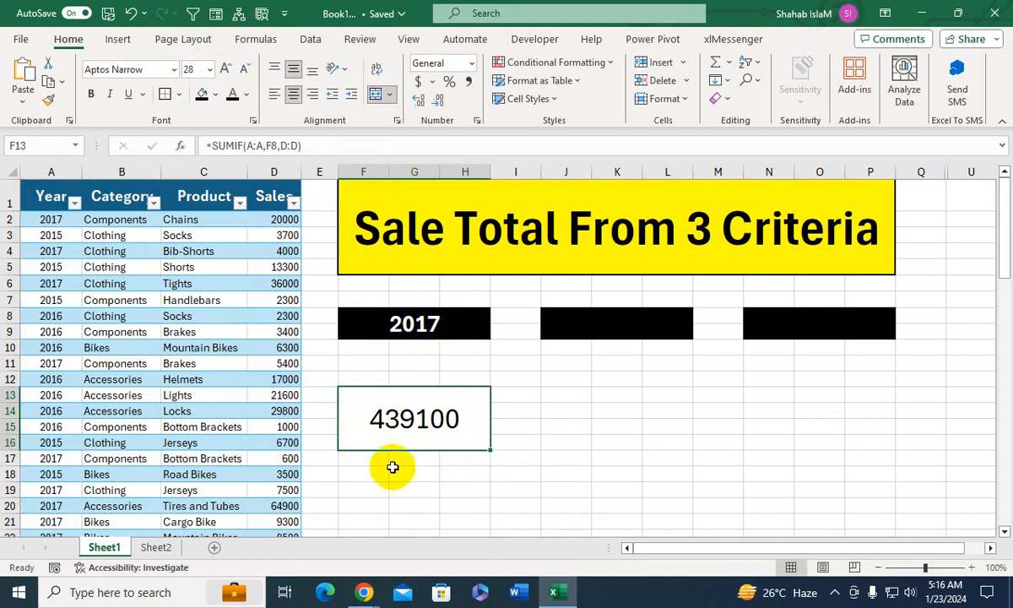
# Step: Review the range, criteria and sum range arguments of the SUMIF formula in F13
pyautogui.doubleClick(416, 419)
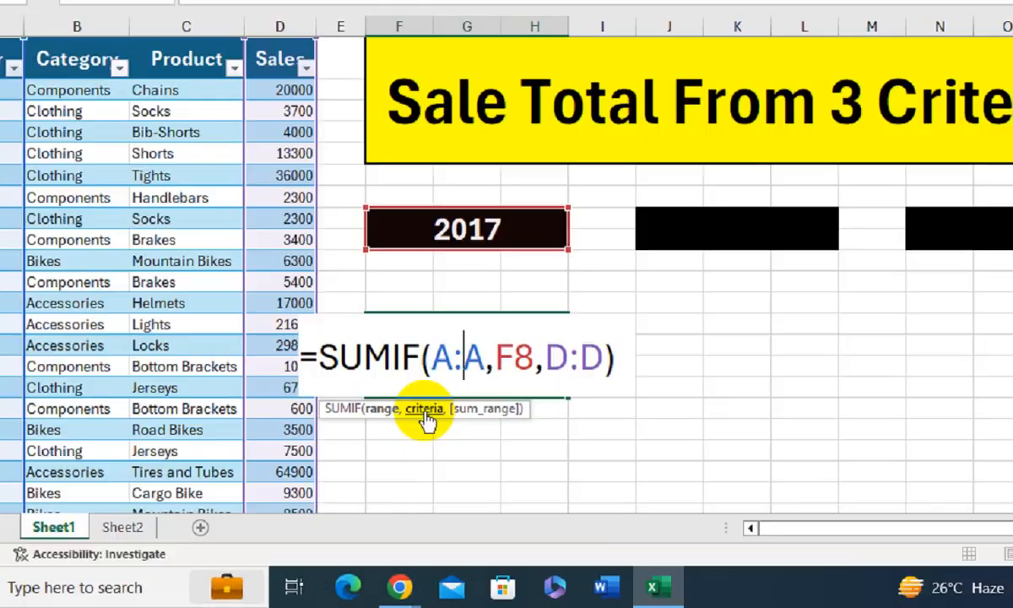
pyautogui.press('Return')
pyautogui.click(549, 271)
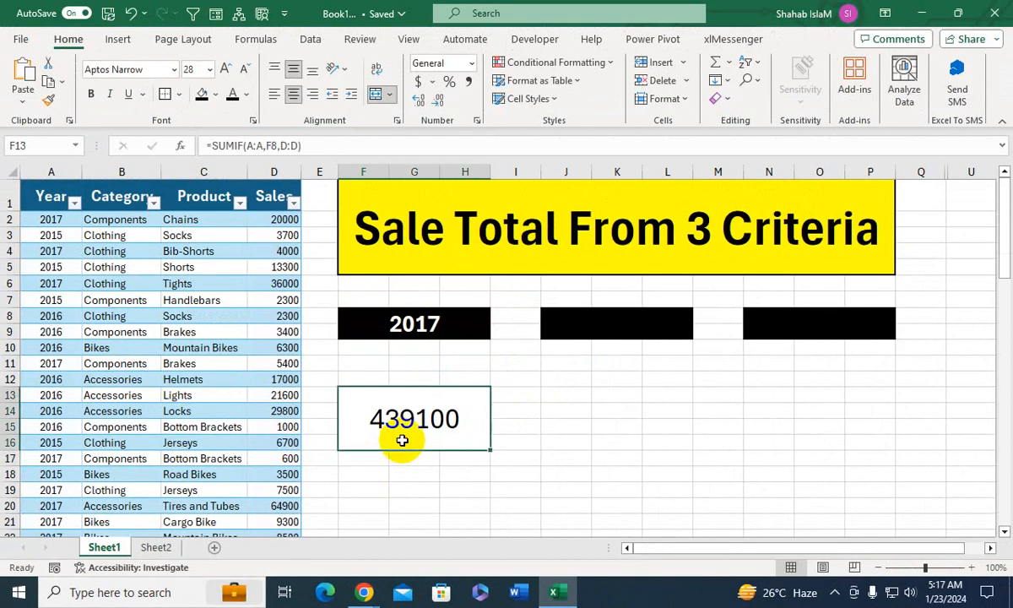
# Step: Apply thick outside borders to the year total box in F13 and to the range J13:L16
pyautogui.click(178, 98)
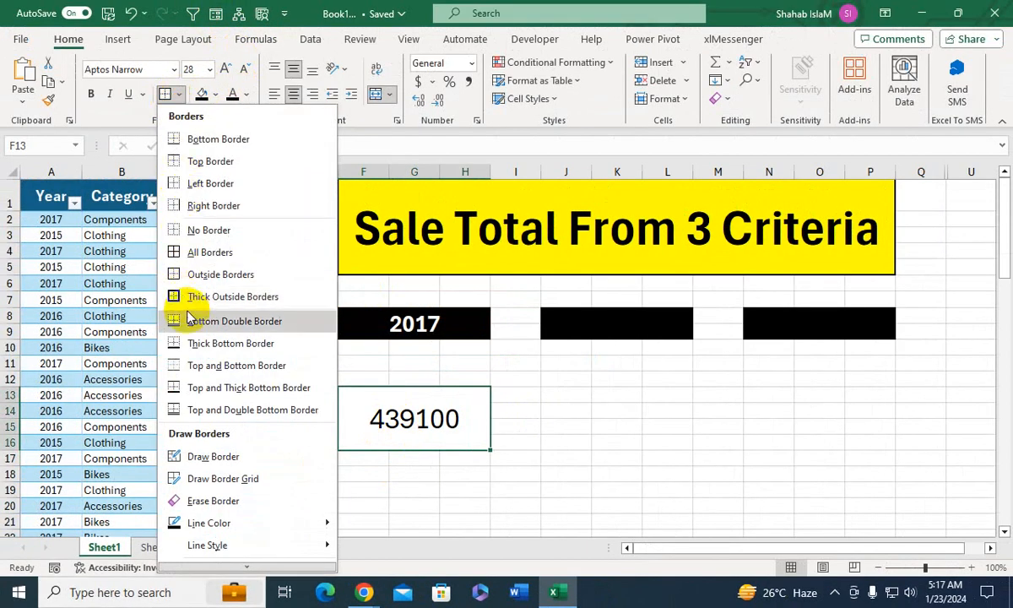
pyautogui.click(197, 296)
pyautogui.click(559, 393)
pyautogui.moveTo(559, 392); pyautogui.dragTo(675, 443)
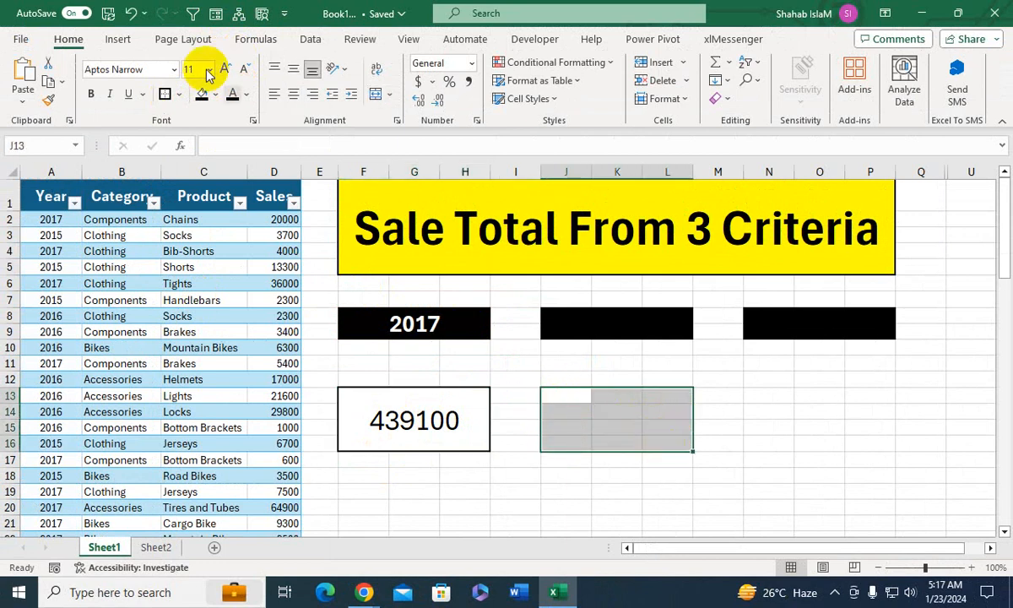
# Step: Choose Clothing from the category drop-down in J8 and set its text colour to white
pyautogui.click(428, 312)
pyautogui.click(655, 317)
pyautogui.click(680, 321)
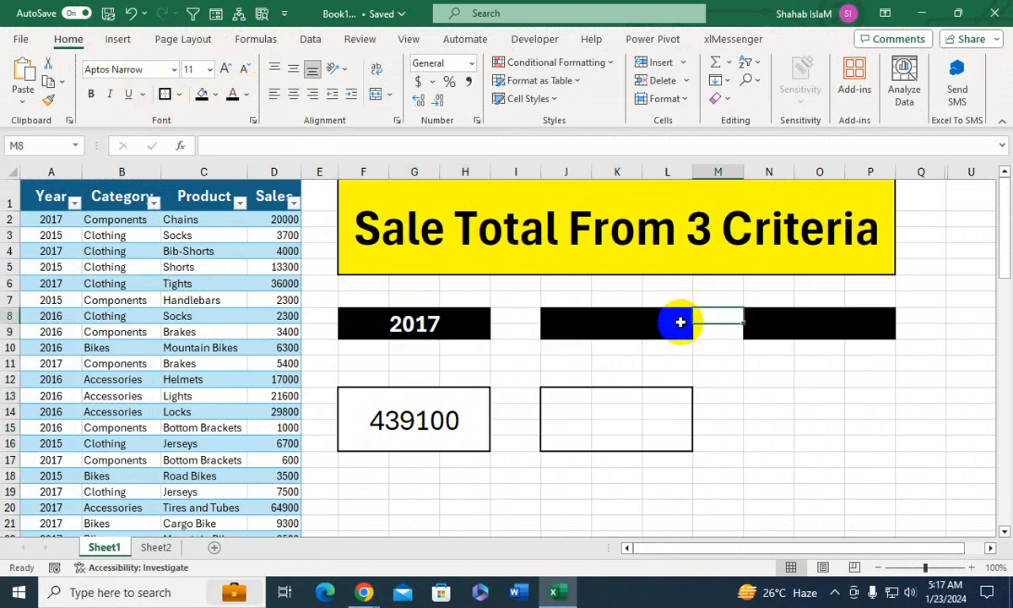
pyautogui.click(697, 317)
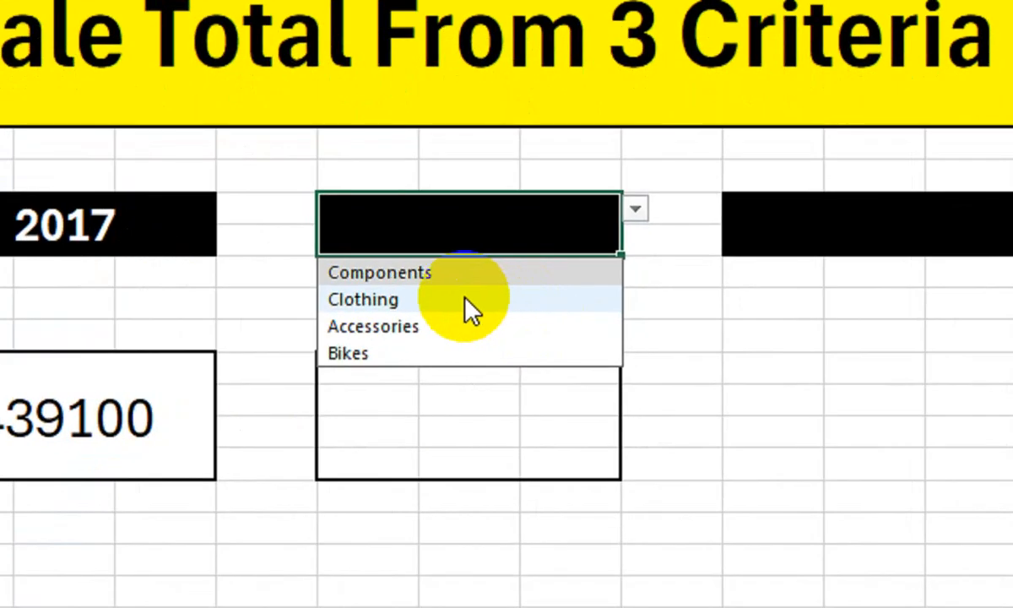
pyautogui.click(614, 359)
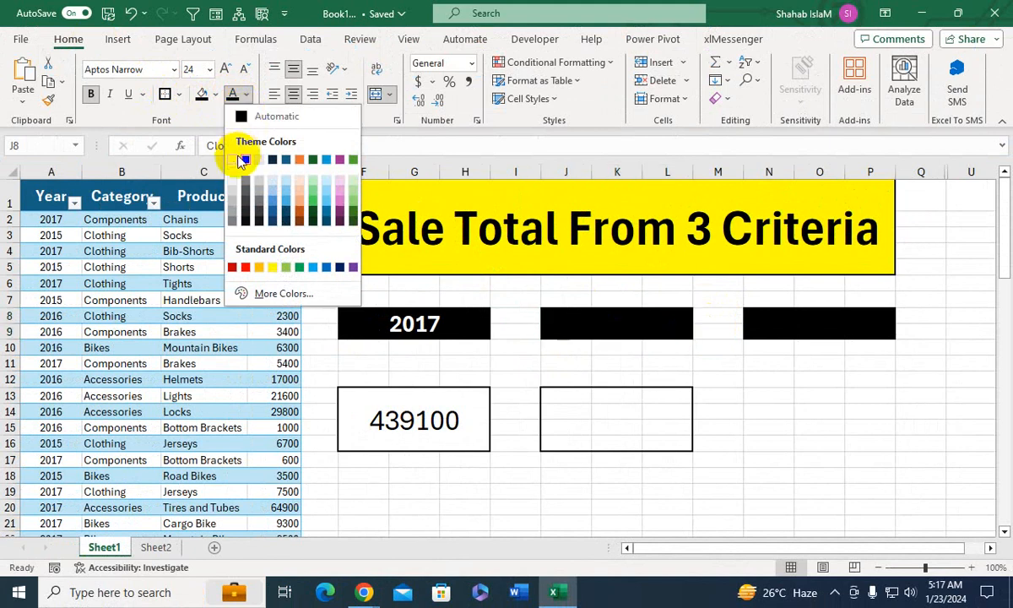
pyautogui.click(232, 158)
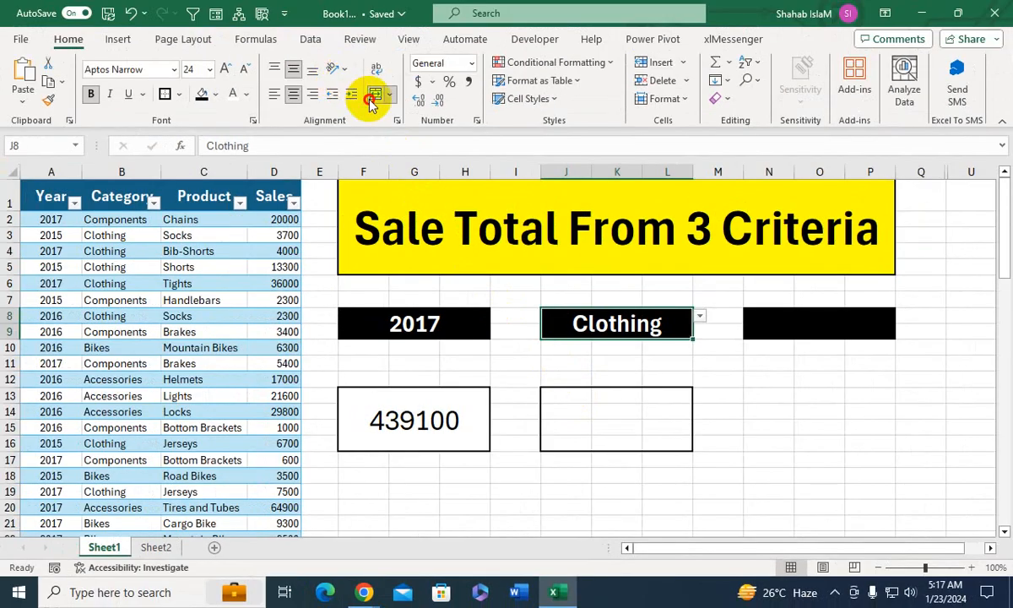
# Step: Merge and center the bordered range J13:L16 into one result cell
pyautogui.click(372, 98)
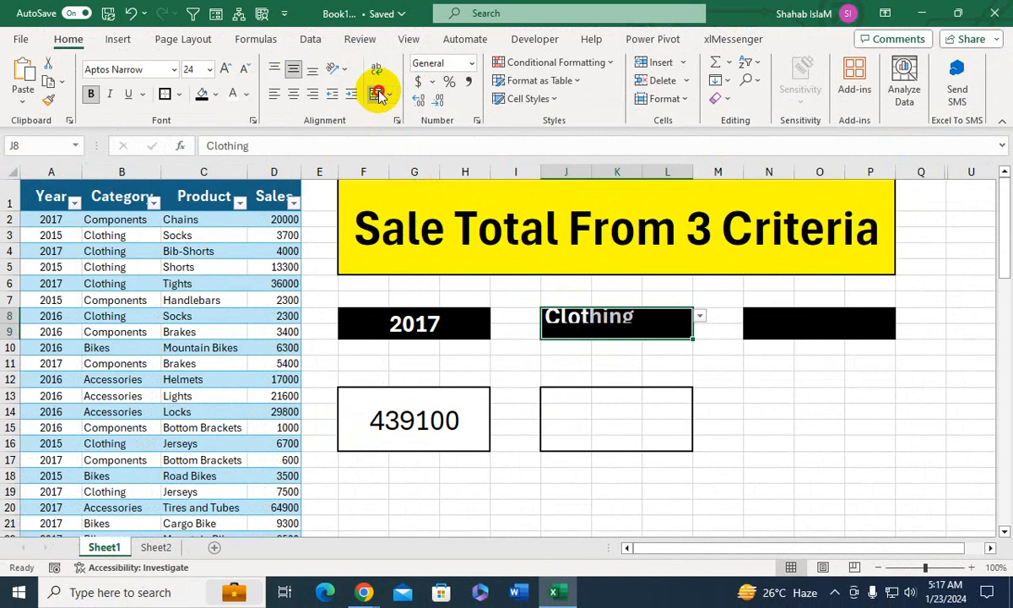
pyautogui.click(376, 93)
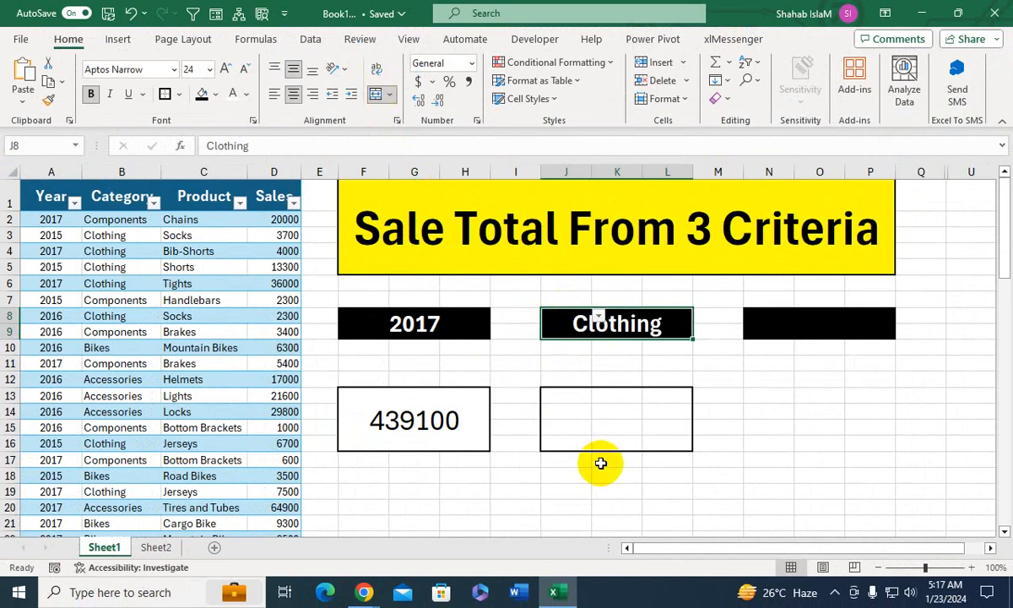
pyautogui.moveTo(572, 391); pyautogui.dragTo(662, 446)
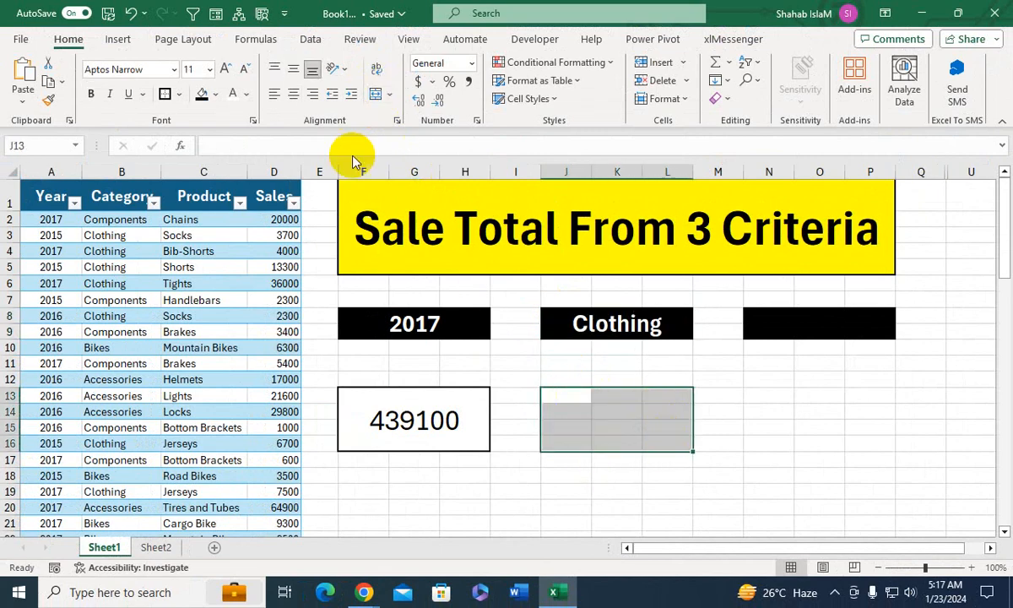
pyautogui.click(372, 96)
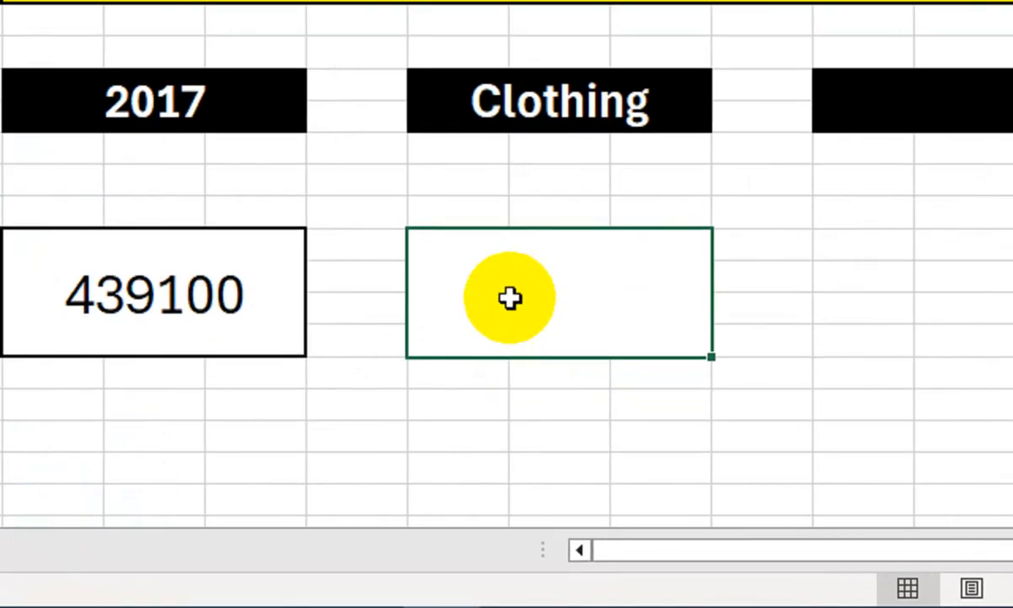
# Step: Start a SUMIFS formula in J13 with the Sales column D:D as the sum range
pyautogui.write('=sumi')
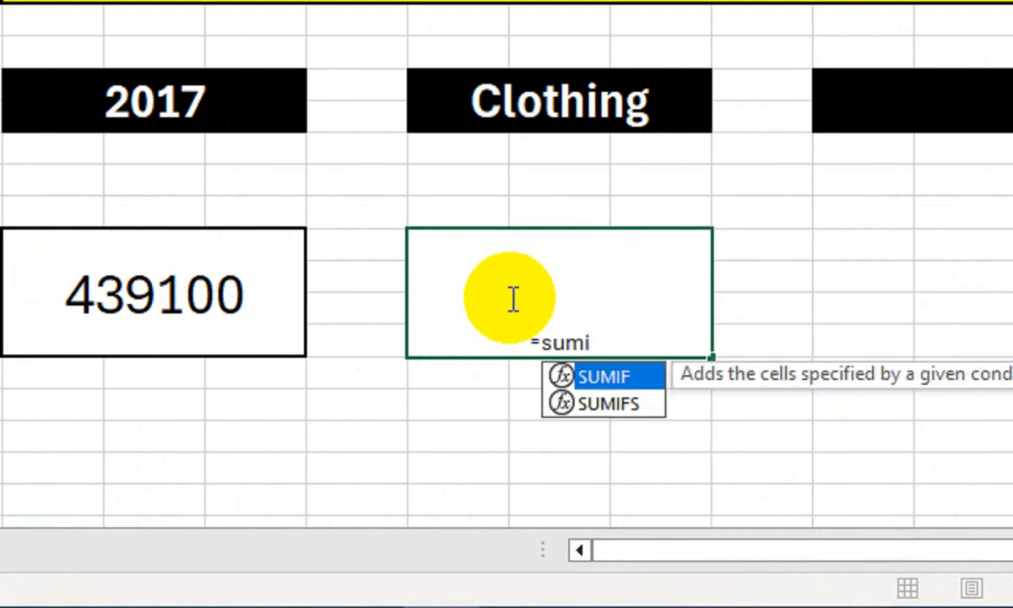
pyautogui.write('f')
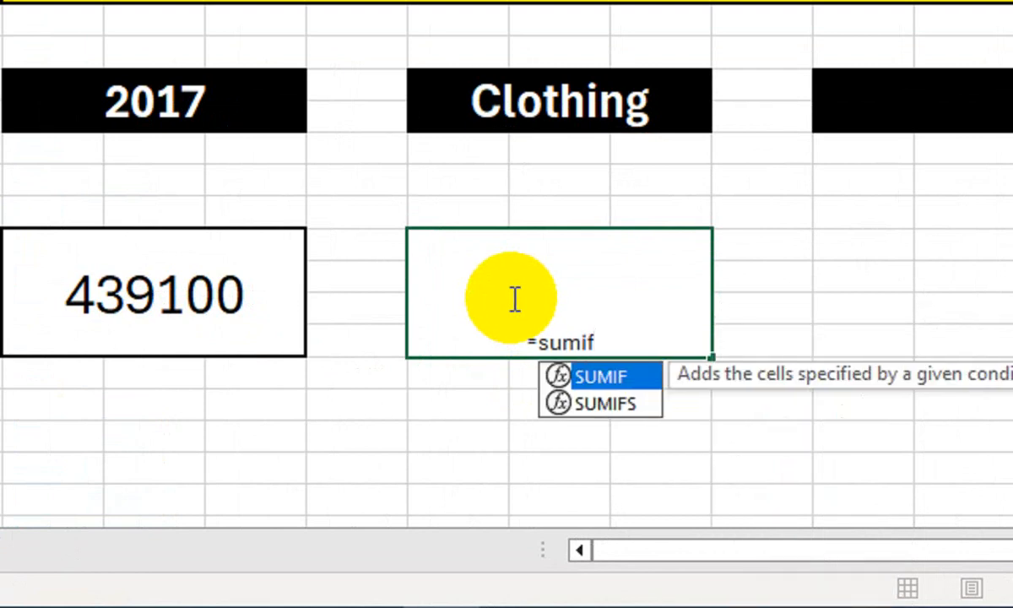
pyautogui.write('s')
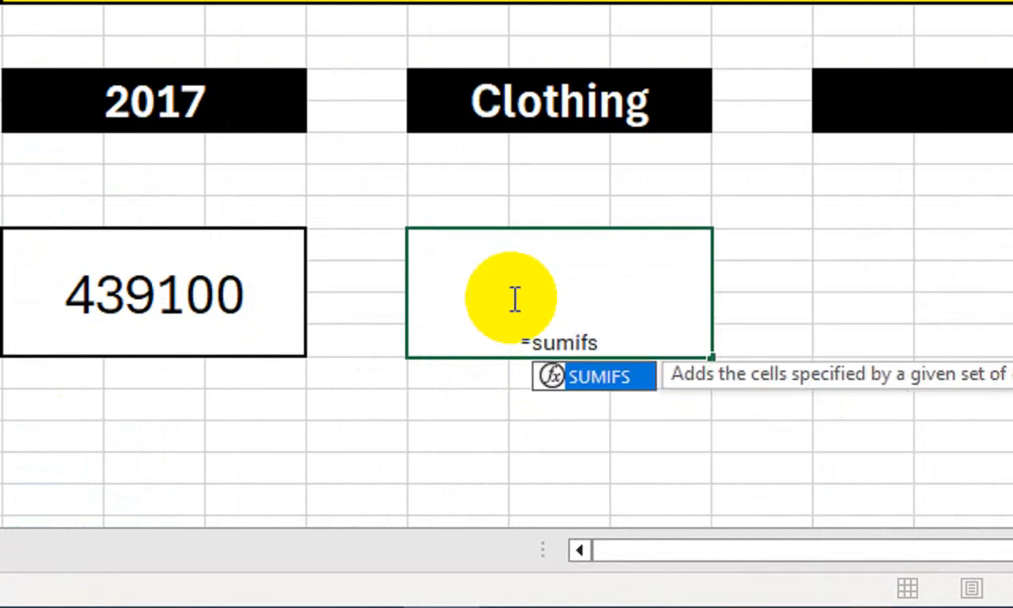
pyautogui.press('BackSpace')
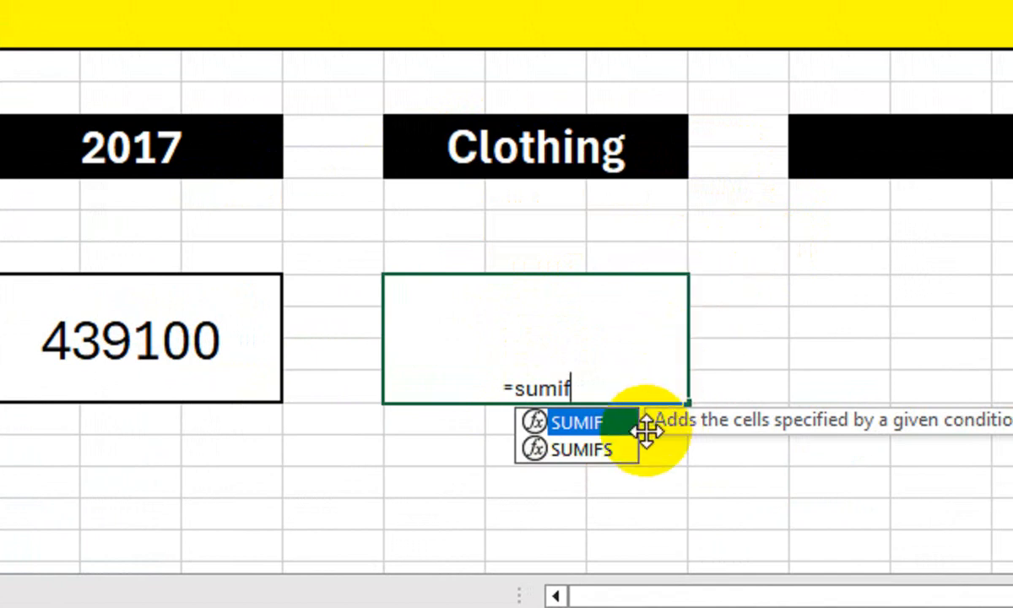
pyautogui.click(604, 456)
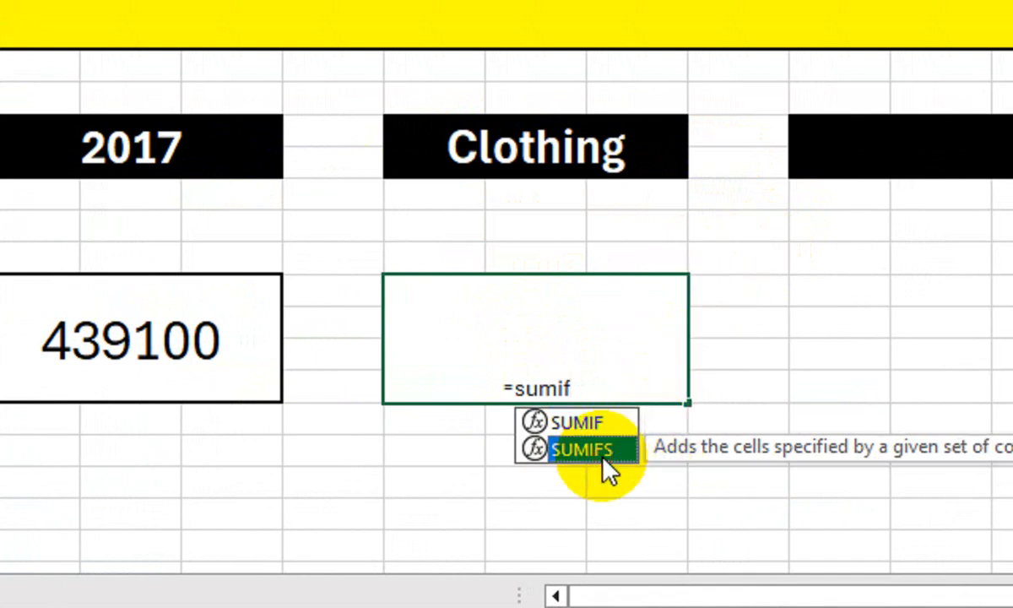
pyautogui.doubleClick(591, 450)
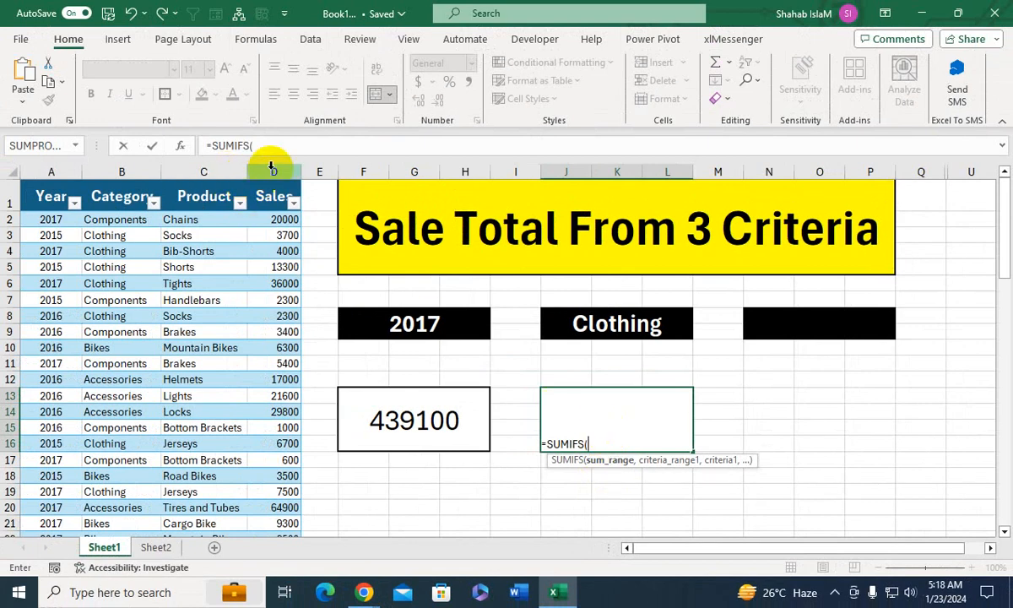
pyautogui.click(273, 172)
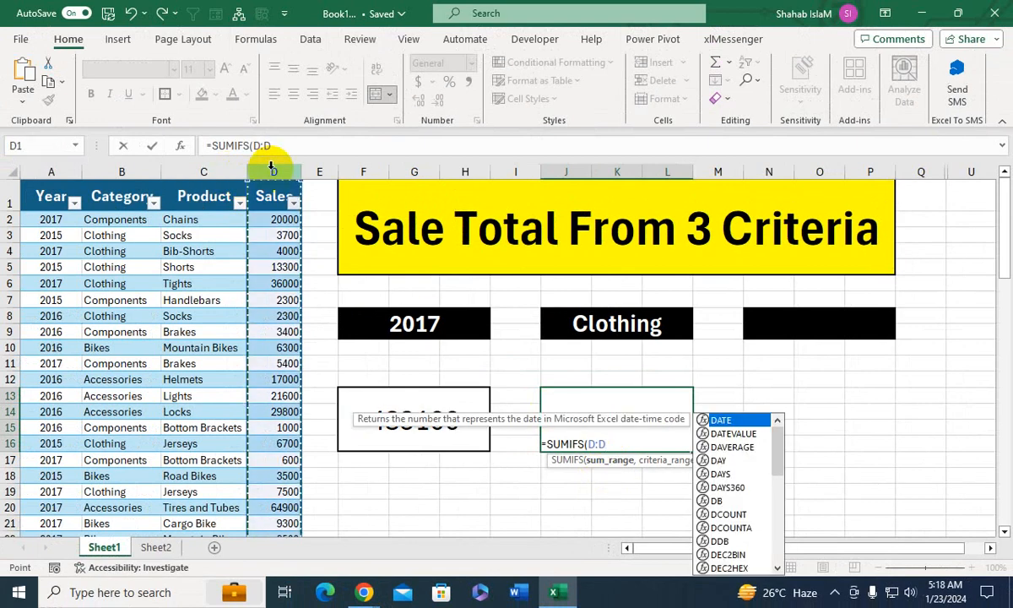
pyautogui.write(',')
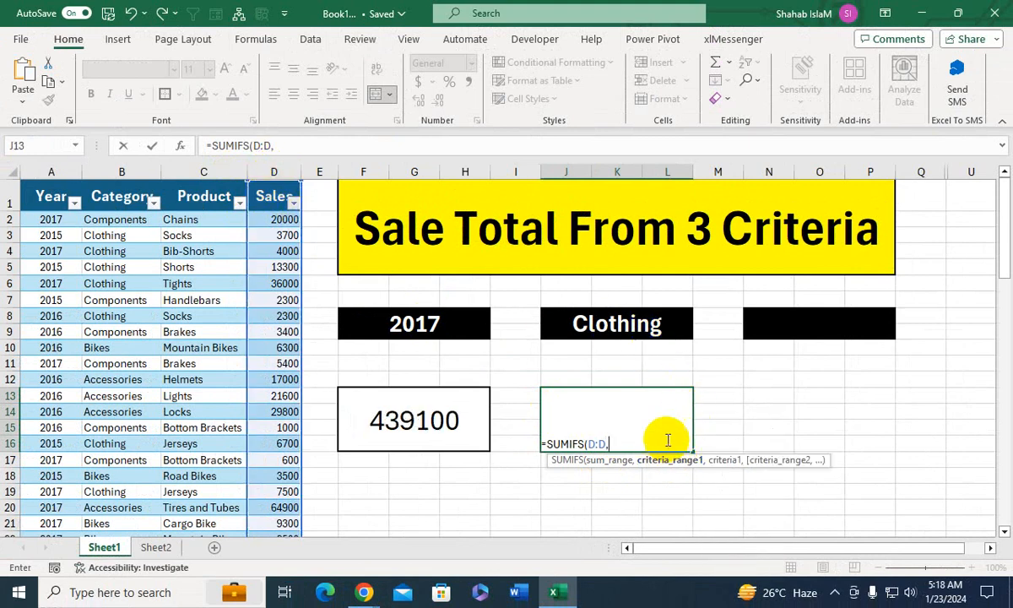
# Step: Add the Category column B:B as the first criteria range, with J8 as its criterion, to the SUMIFS formula
pyautogui.click(101, 165)
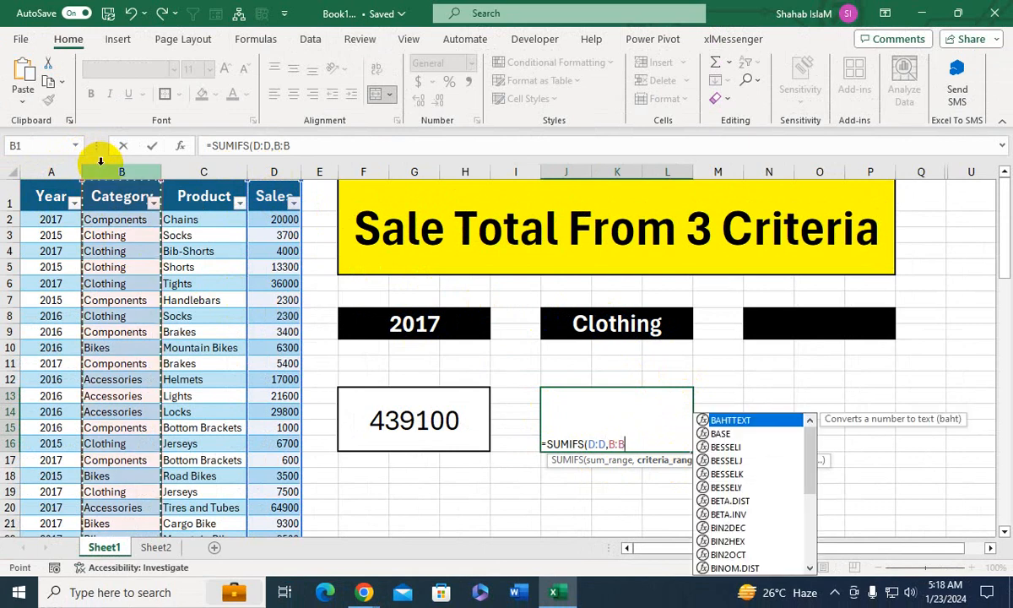
pyautogui.write(',')
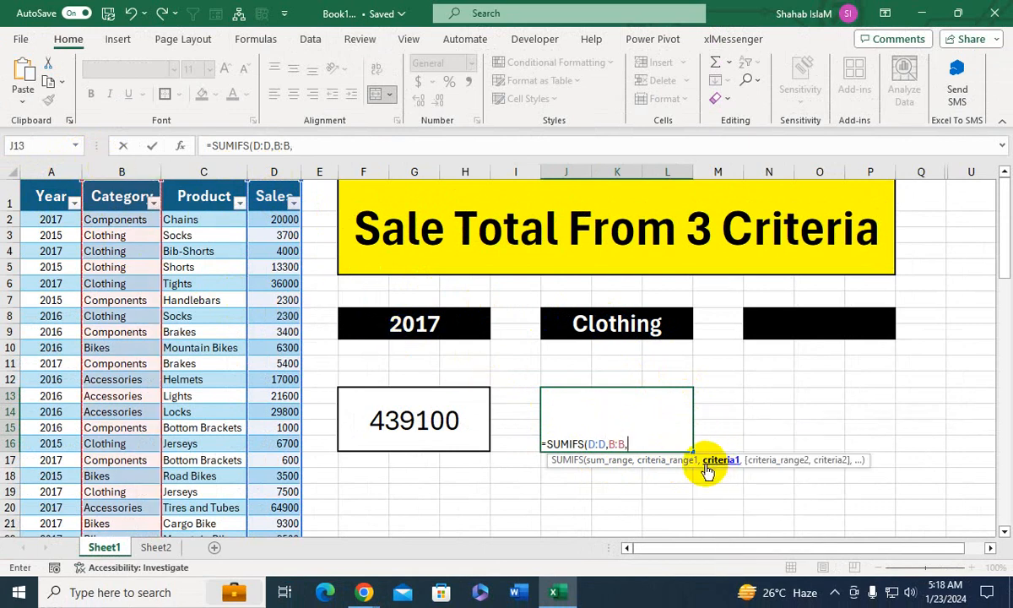
pyautogui.click(643, 331)
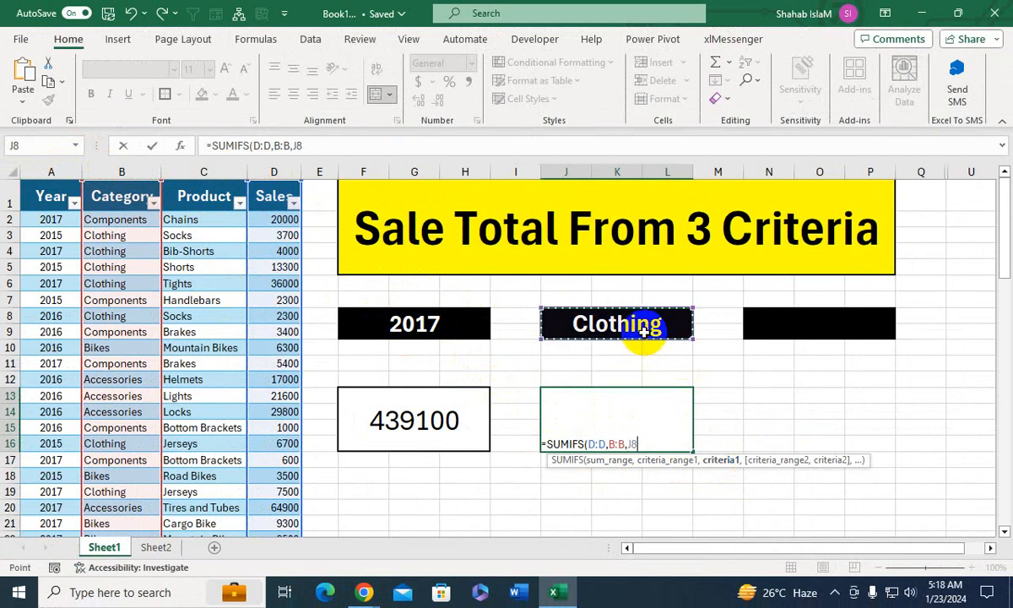
pyautogui.write(',')
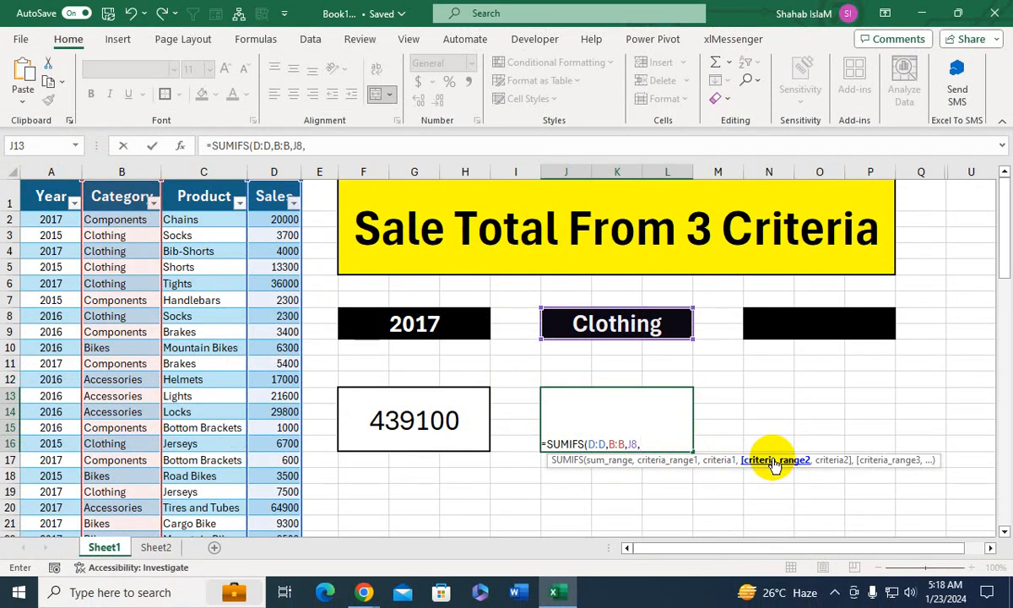
# Step: Complete the SUMIFS formula with the Year column A:A as the second criteria range and F8 as its criterion
pyautogui.click(55, 172)
pyautogui.write(',')
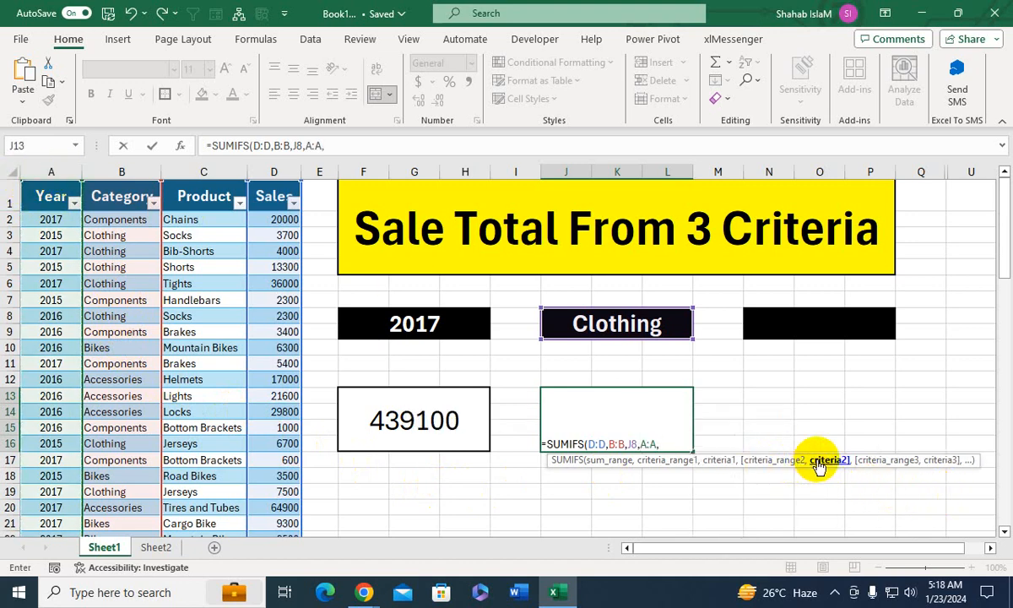
pyautogui.click(426, 325)
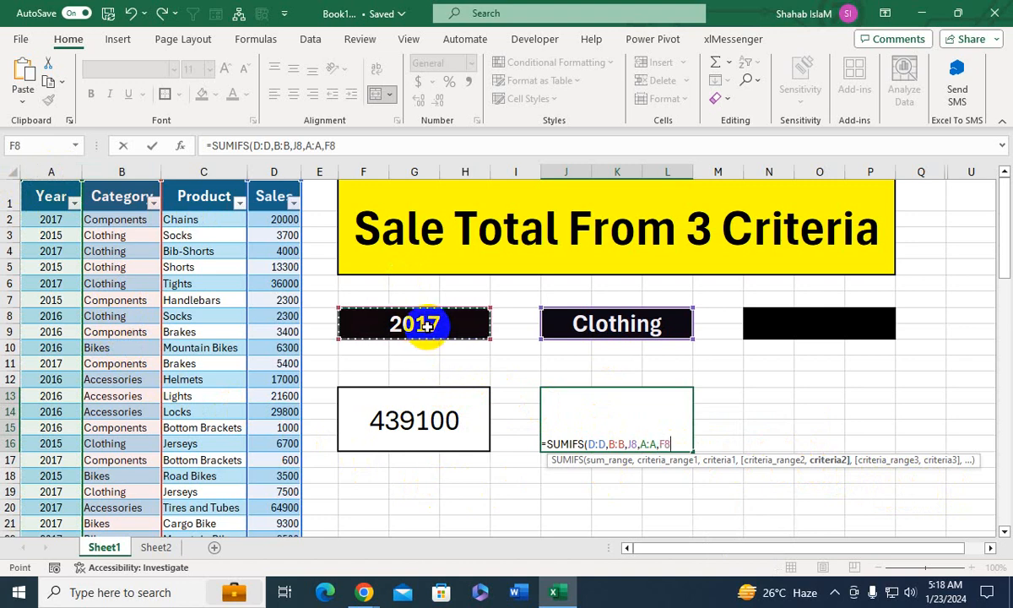
pyautogui.write(')')
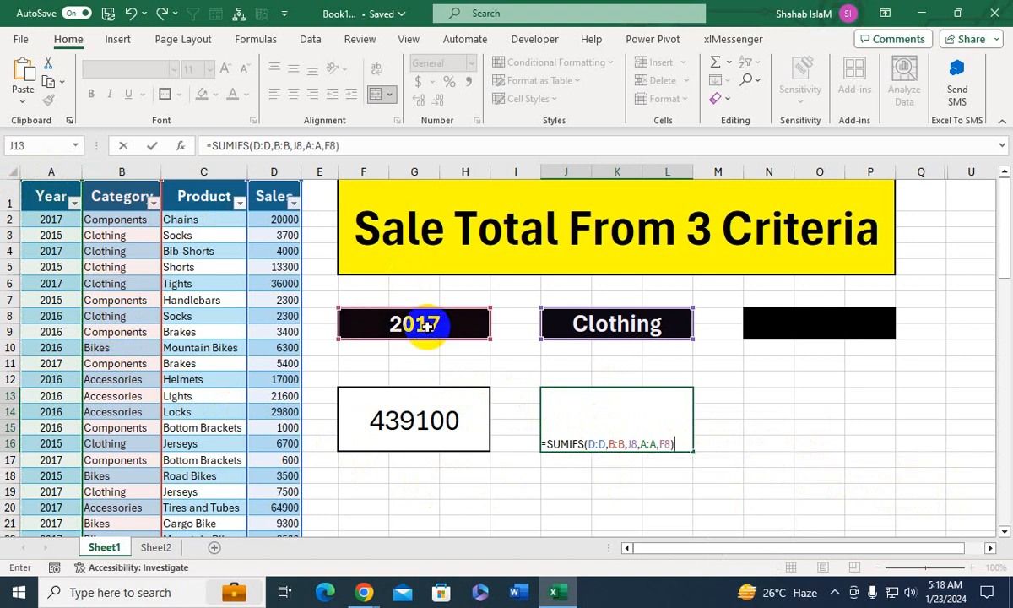
pyautogui.press('Return')
# Step: Middle-align the category total in J13 and enlarge it to size 26
pyautogui.click(613, 414)
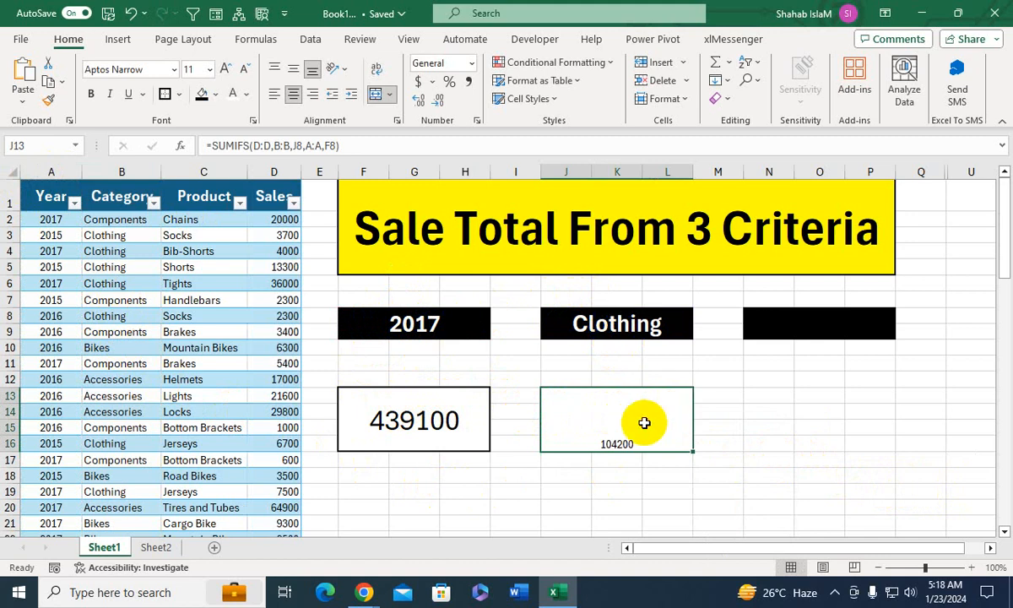
pyautogui.click(292, 69)
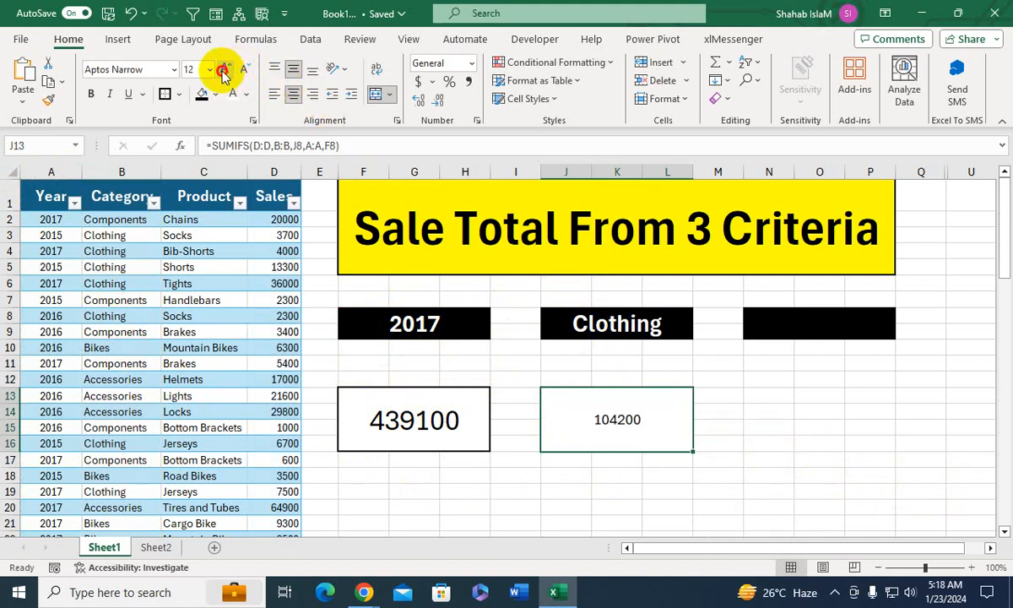
pyautogui.click(224, 72)
# Step: Make the totals in F13 and J13 bold, and enlarge the J13 total to size 28
pyautogui.click(389, 416)
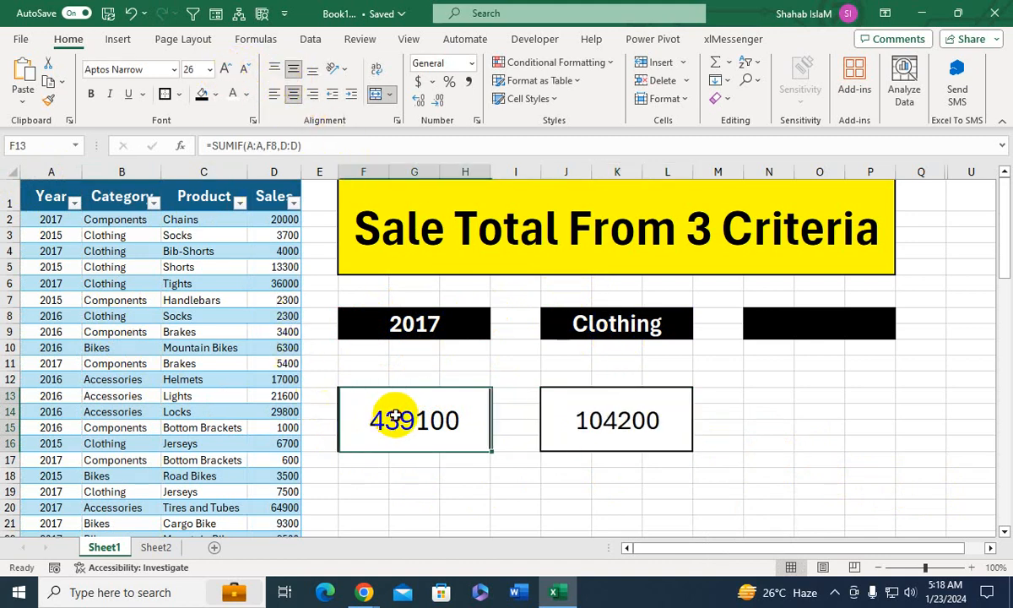
pyautogui.click(90, 94)
pyautogui.click(591, 410)
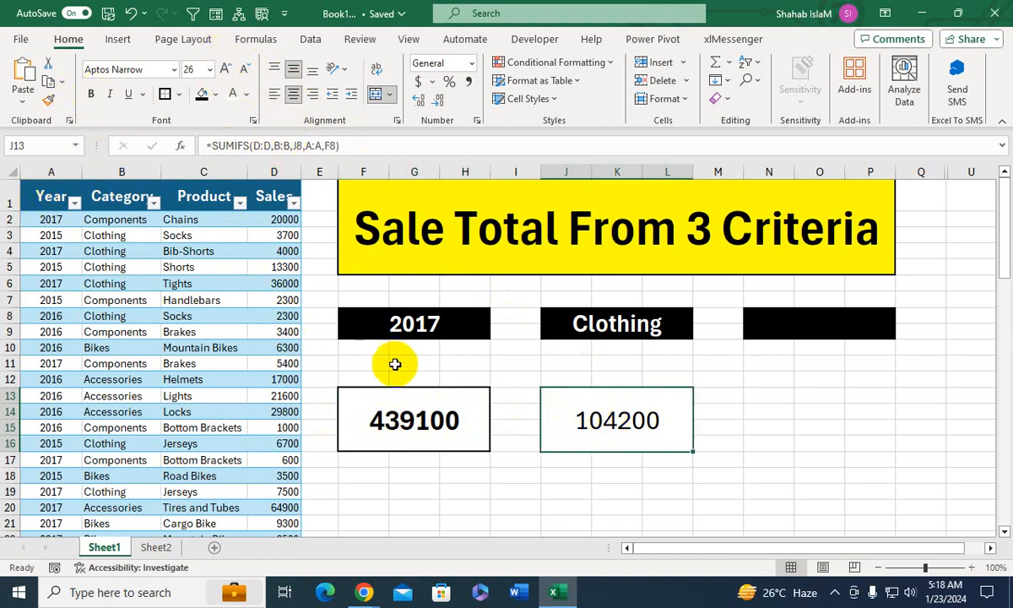
pyautogui.click(397, 413)
pyautogui.click(559, 428)
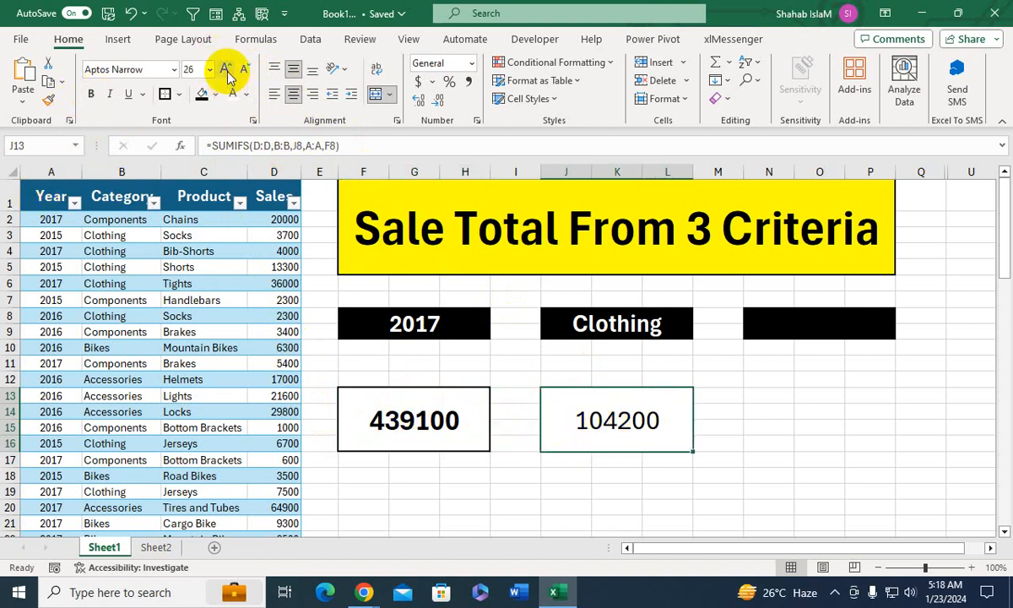
pyautogui.click(89, 95)
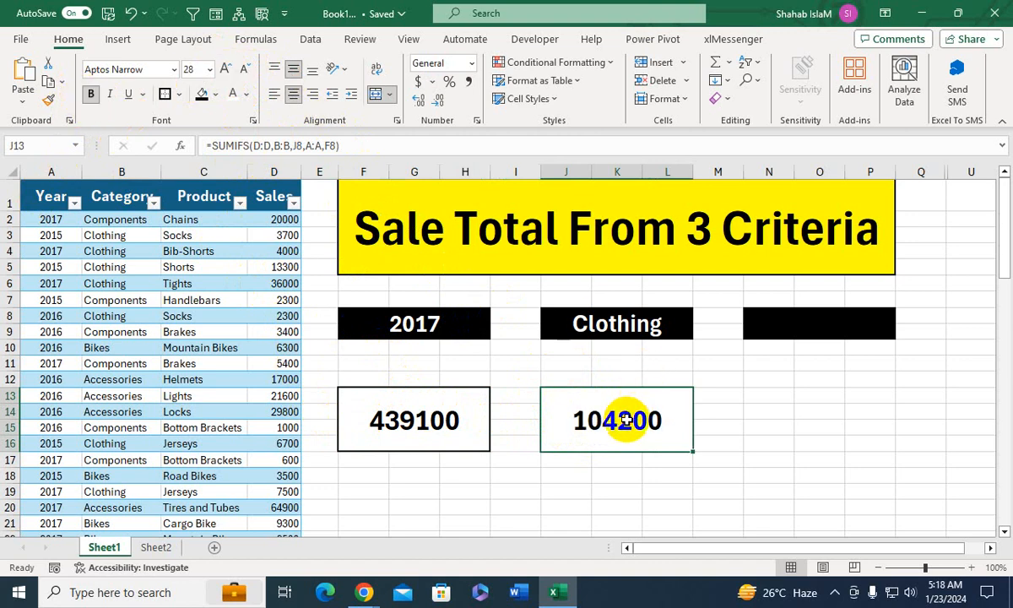
# Step: Test the category total by switching the J8 drop-down to Components and back to Clothing
pyautogui.click(614, 321)
pyautogui.click(699, 316)
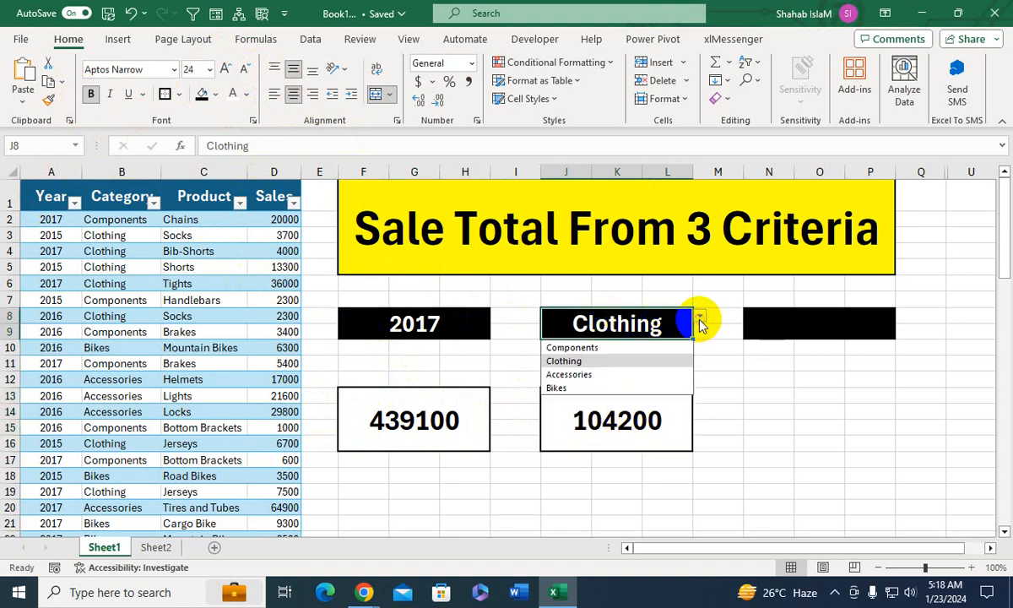
pyautogui.click(648, 348)
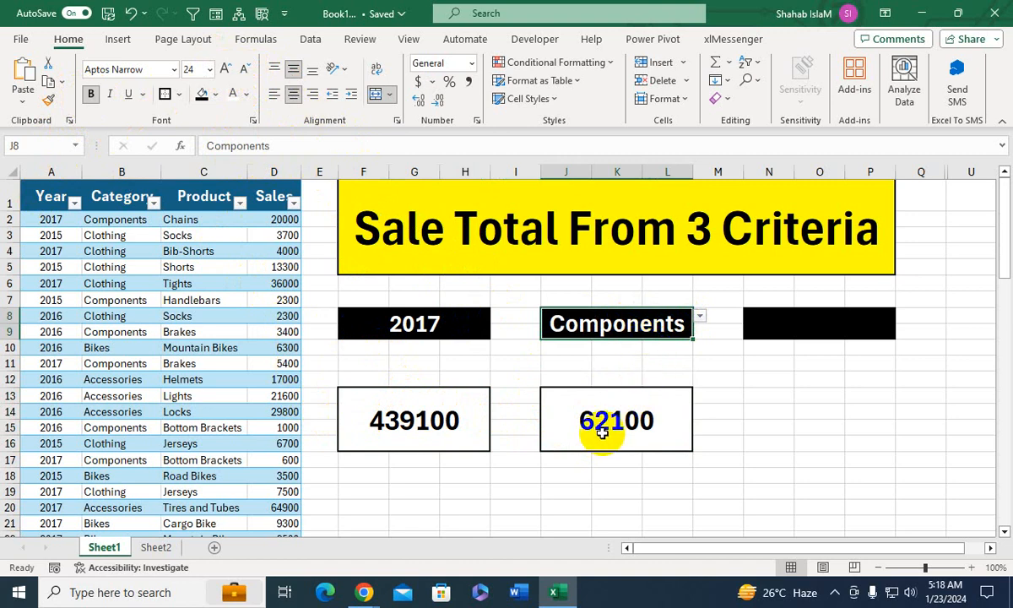
pyautogui.click(701, 324)
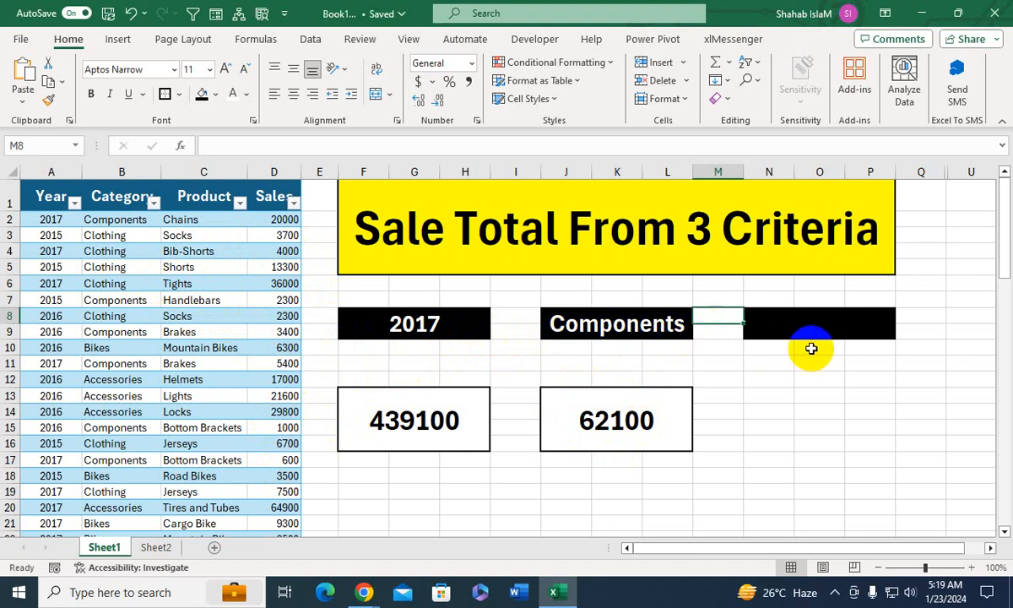
pyautogui.click(662, 328)
pyautogui.click(701, 317)
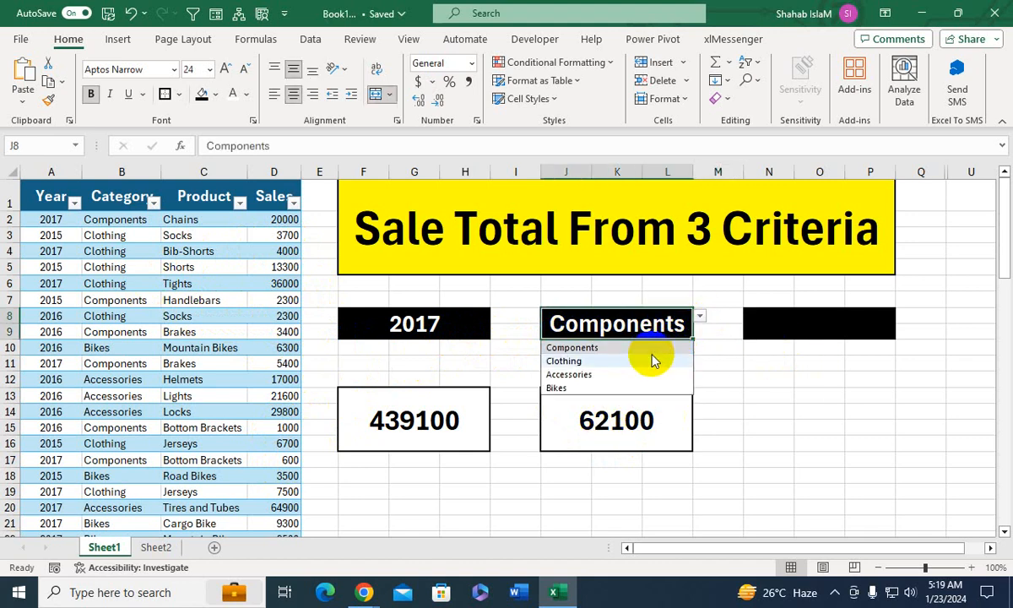
pyautogui.click(564, 361)
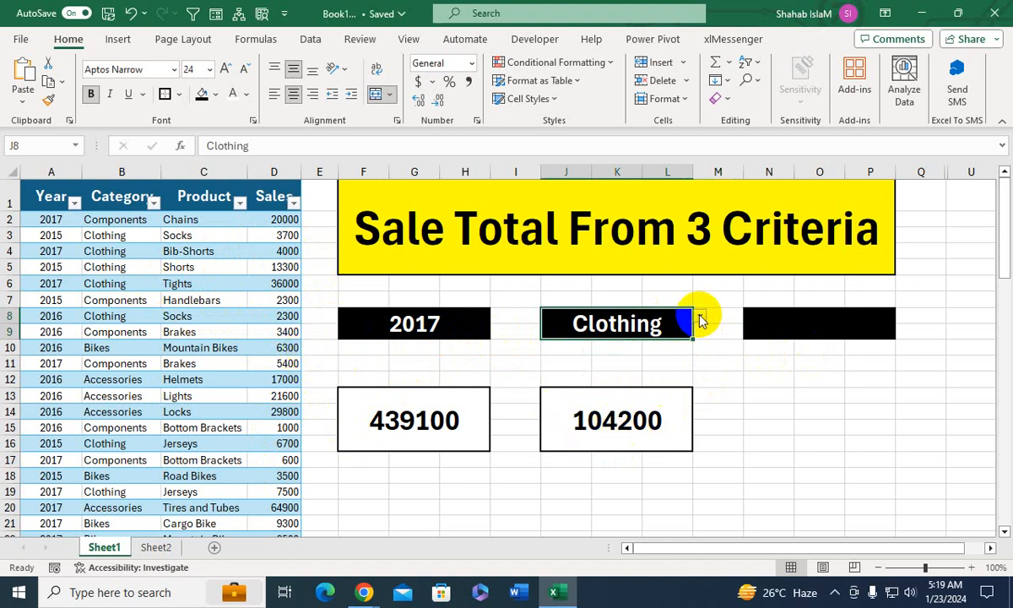
# Step: Test both totals by choosing 2015 and then 2016 from the year drop-down in F8
pyautogui.click(469, 324)
pyautogui.click(497, 316)
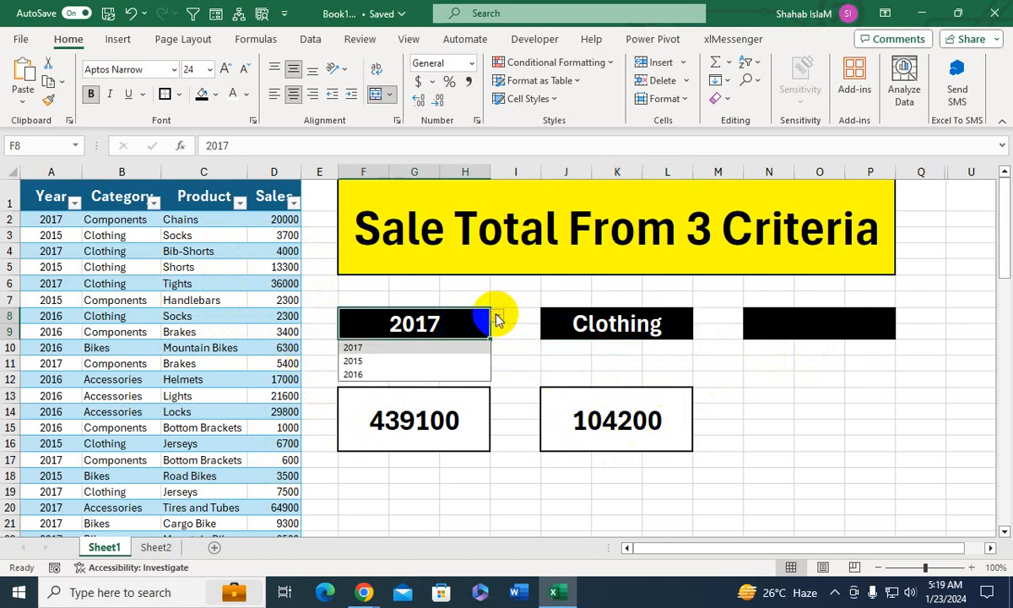
pyautogui.click(449, 362)
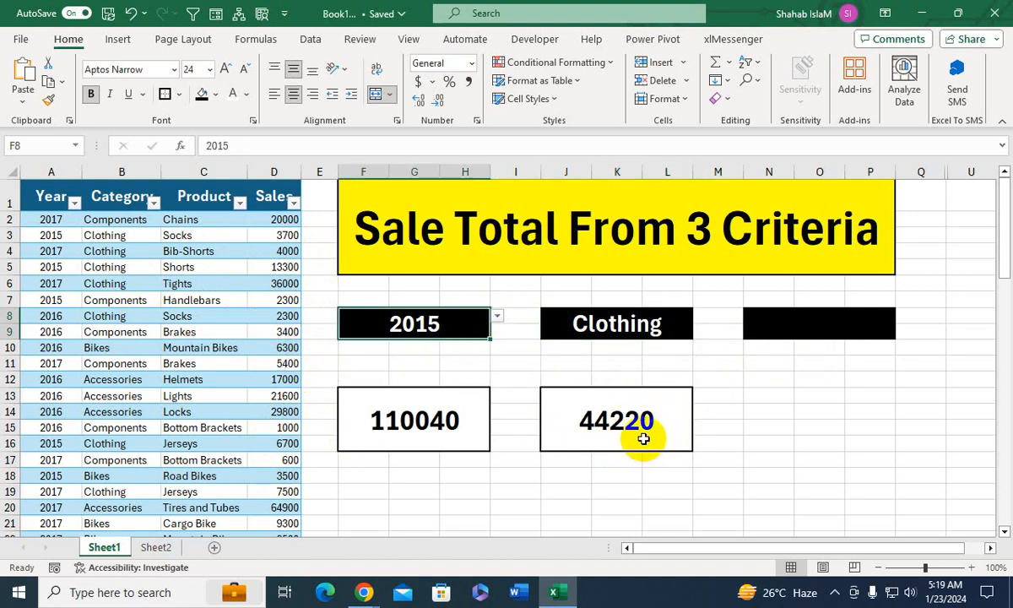
pyautogui.click(497, 316)
pyautogui.click(430, 376)
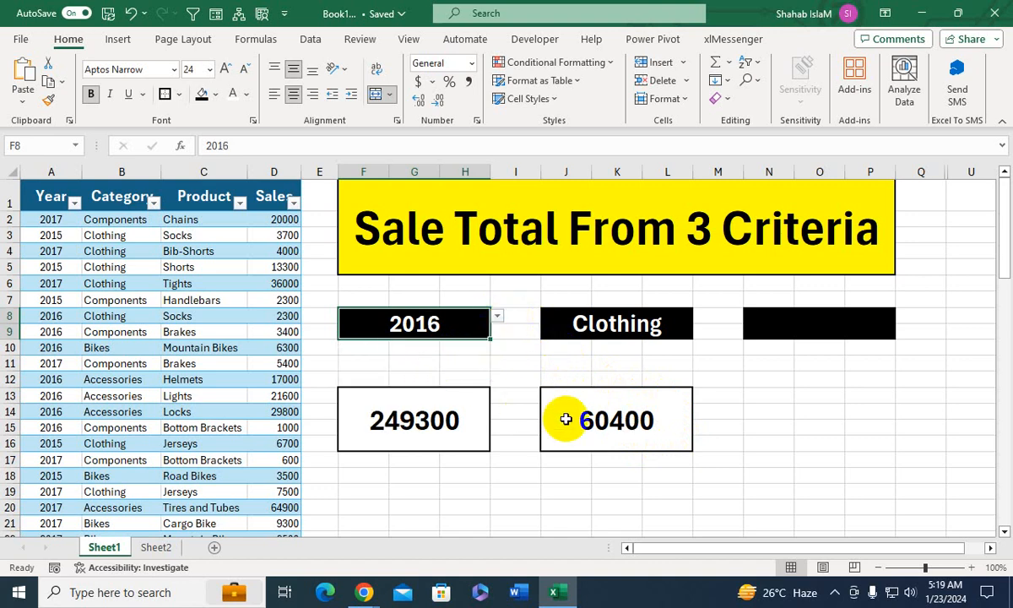
# Step: Choose Bikes from the category drop-down in J8 to check the category total for 2016
pyautogui.click(657, 332)
pyautogui.click(694, 318)
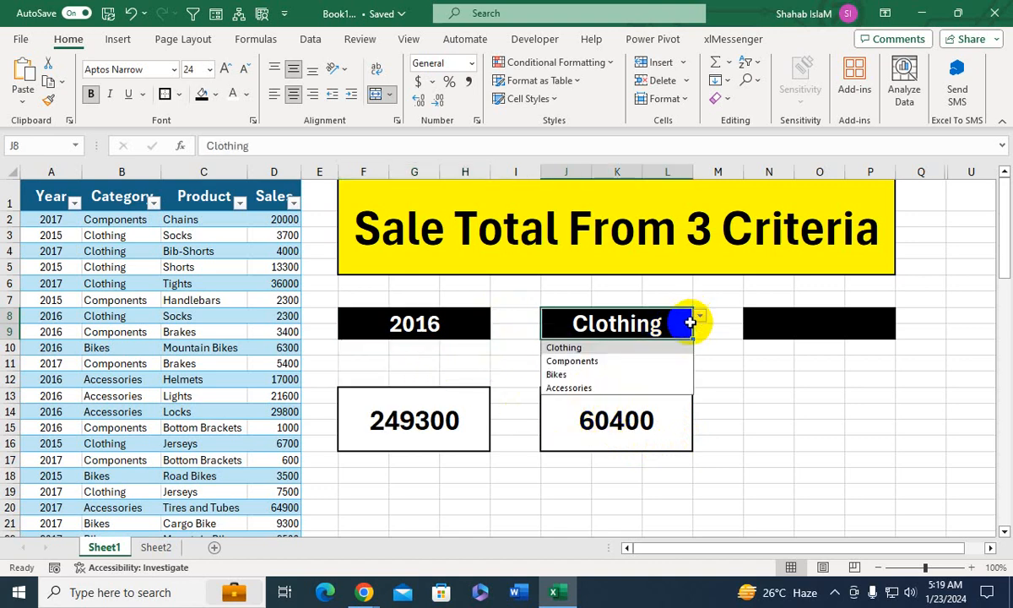
pyautogui.click(641, 375)
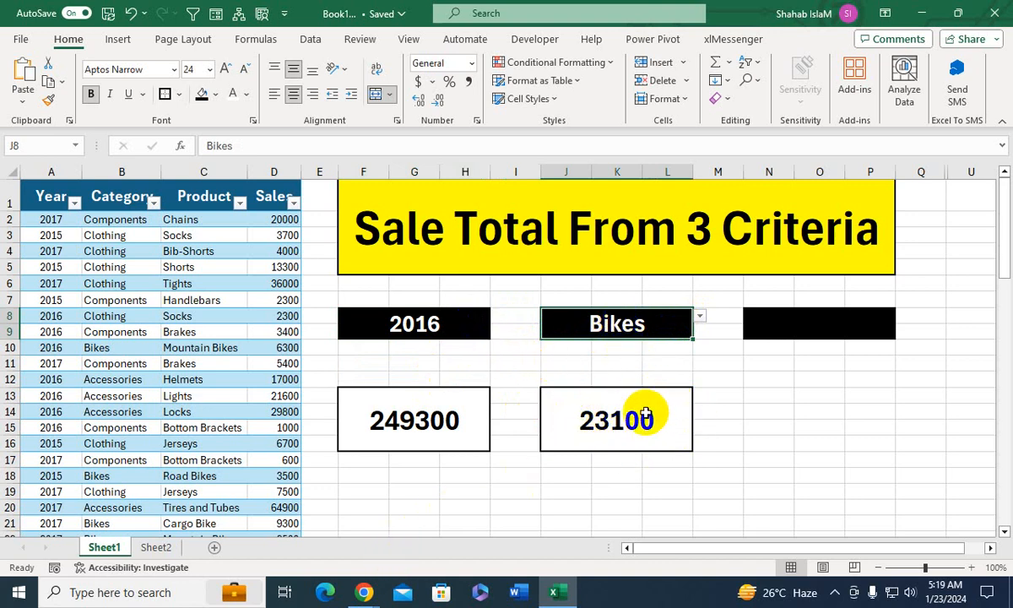
# Step: Merge and center cells N13:P16 and give the result box an outside border
pyautogui.moveTo(773, 397); pyautogui.dragTo(851, 442)
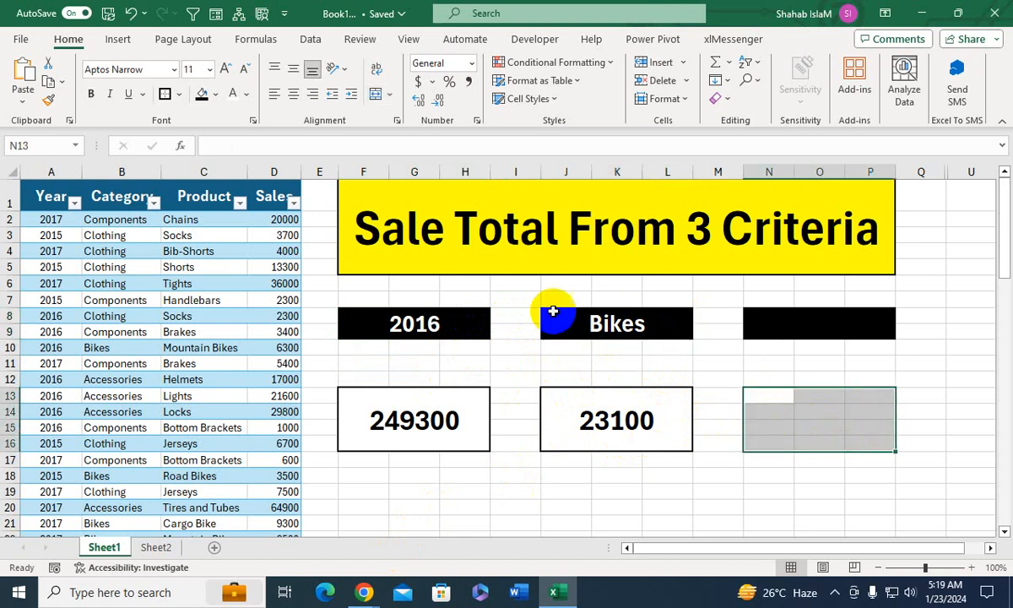
pyautogui.click(375, 93)
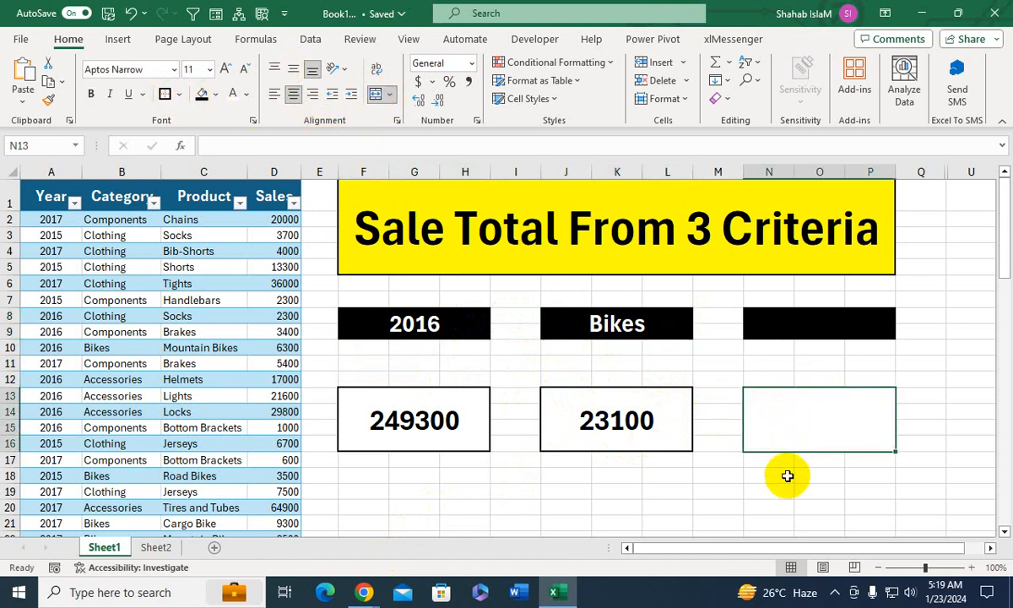
pyautogui.write('=sumif')
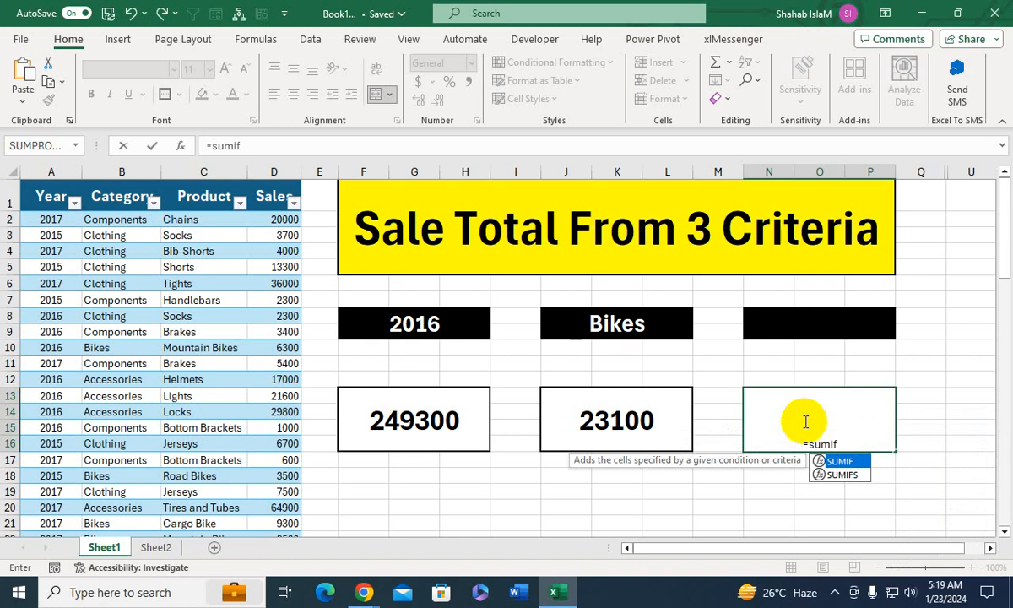
pyautogui.write('s')
pyautogui.press('Tab')
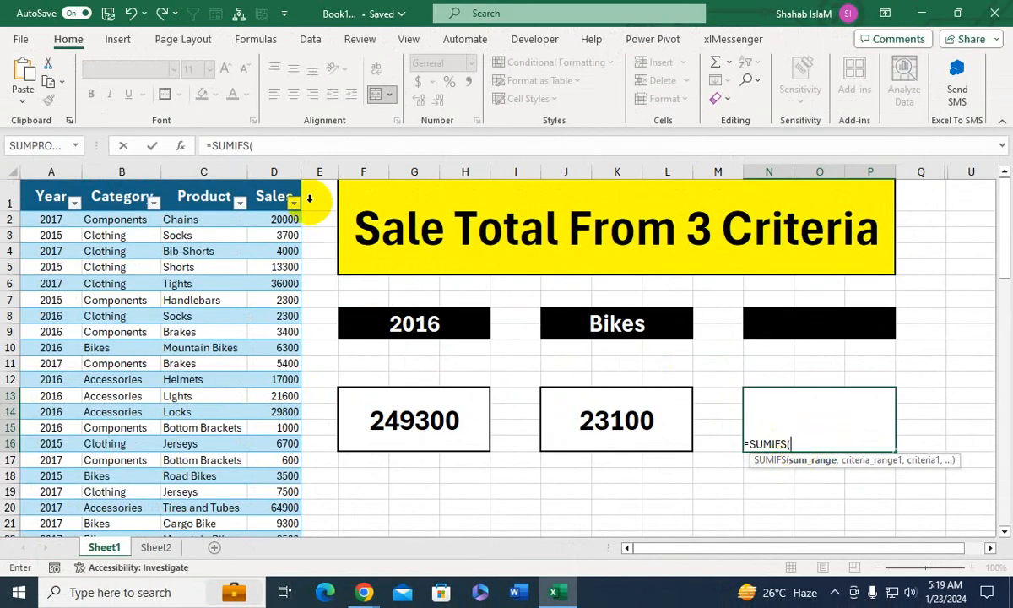
pyautogui.click(273, 171)
pyautogui.write(',')
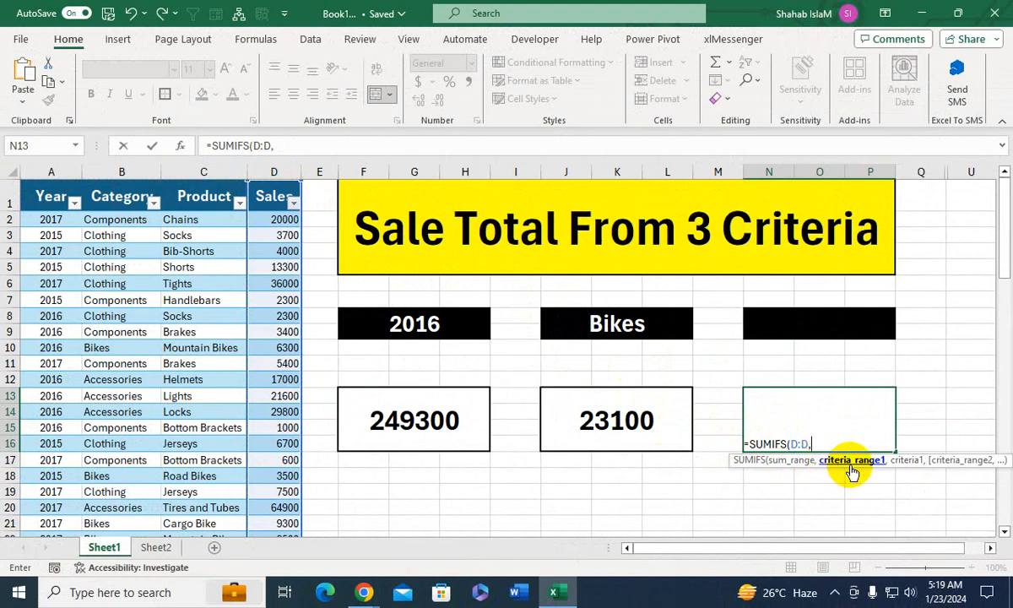
pyautogui.write('D')
pyautogui.press('BackSpace')
pyautogui.press('BackSpace')
pyautogui.press('BackSpace')
pyautogui.press('BackSpace')
pyautogui.press('BackSpace')
pyautogui.press('BackSpace')
pyautogui.press('BackSpace')
pyautogui.press('BackSpace')
pyautogui.press('BackSpace')
pyautogui.press('BackSpace')
pyautogui.press('BackSpace')
pyautogui.press('BackSpace')
pyautogui.press('BackSpace')
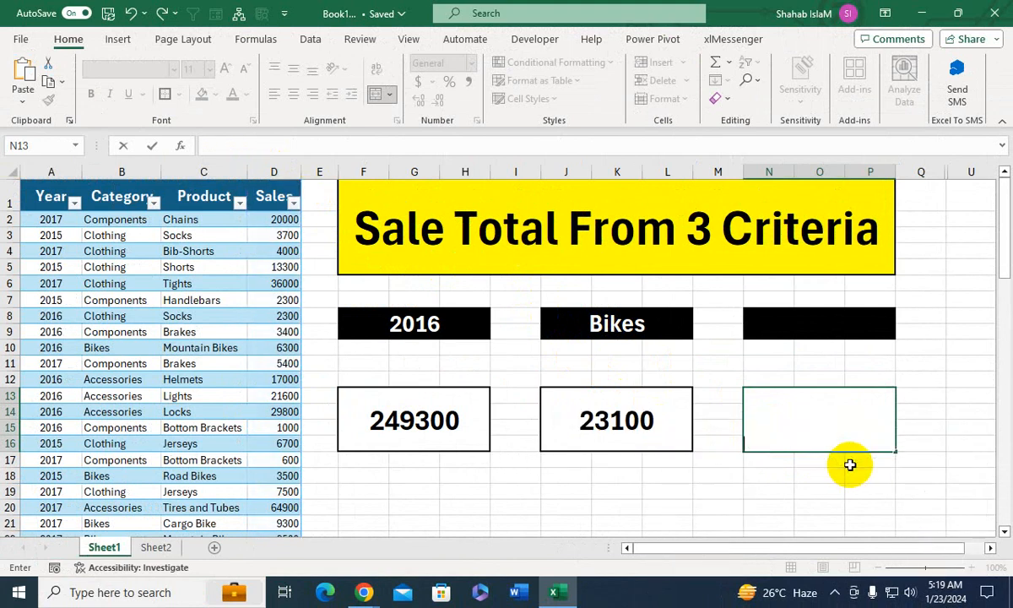
pyautogui.press('Return')
# Step: Make the text of the product drop-down in N8 white and choose Mountain Bikes and then Road Bikes from it
pyautogui.click(595, 322)
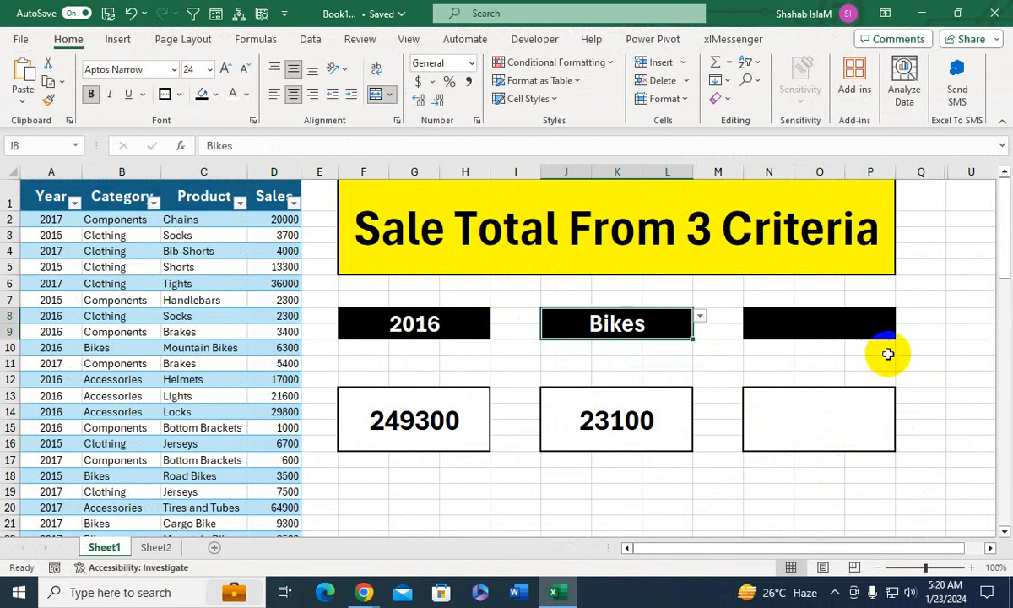
pyautogui.click(866, 331)
pyautogui.click(903, 319)
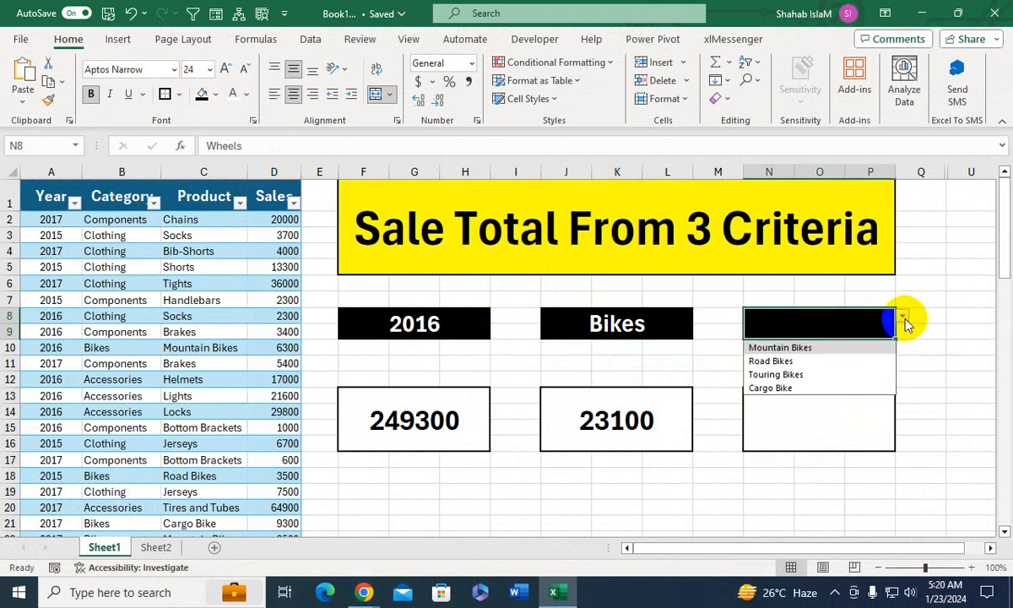
pyautogui.click(802, 349)
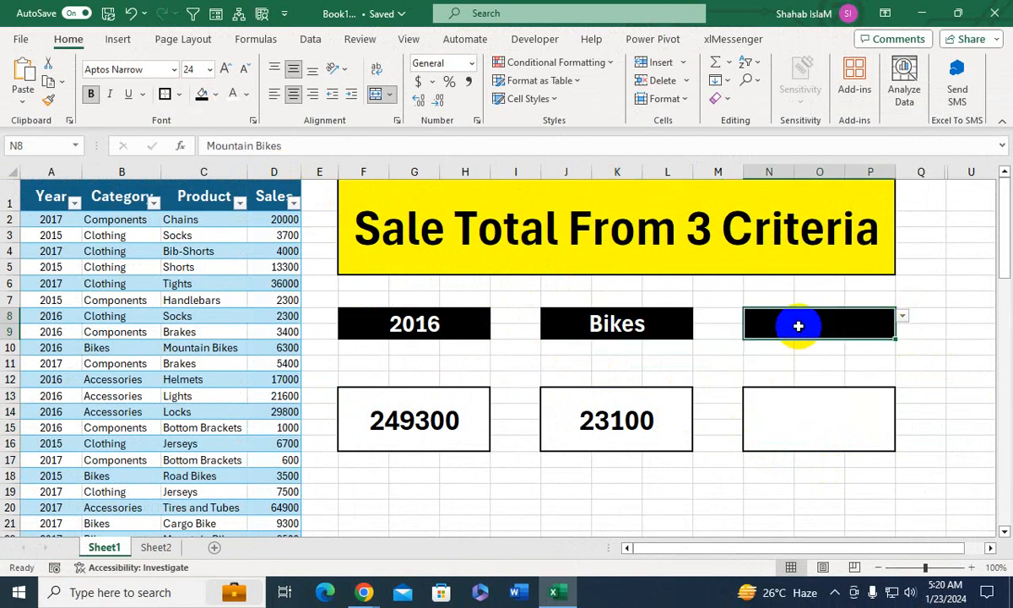
pyautogui.click(234, 95)
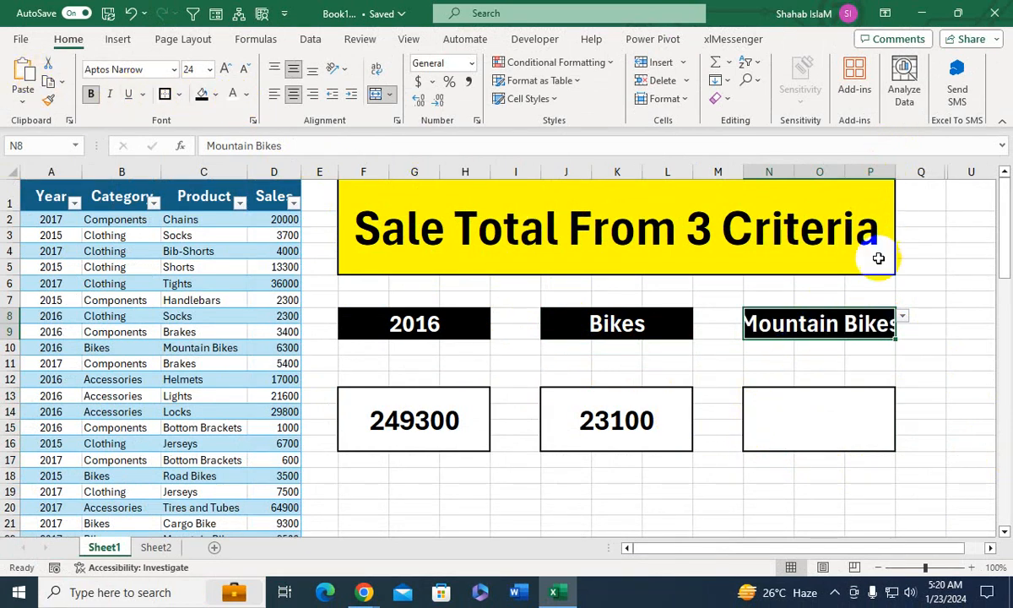
pyautogui.click(902, 316)
pyautogui.click(841, 362)
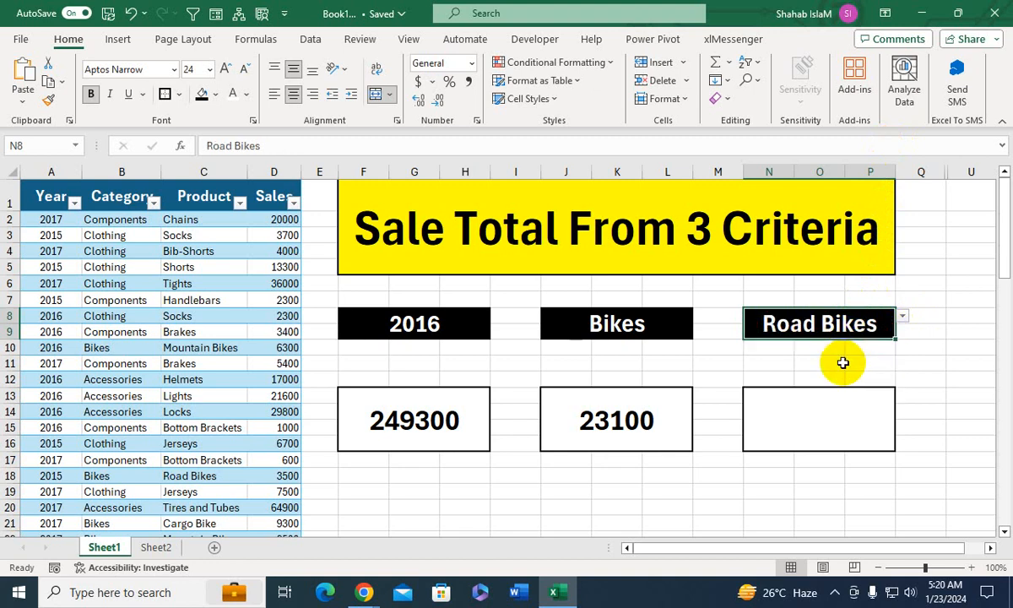
# Step: Start a SUMIFS formula in N13 with sum range D:D and the product column C:C matched to N8 as first criterion
pyautogui.click(849, 441)
pyautogui.write('=sumif')
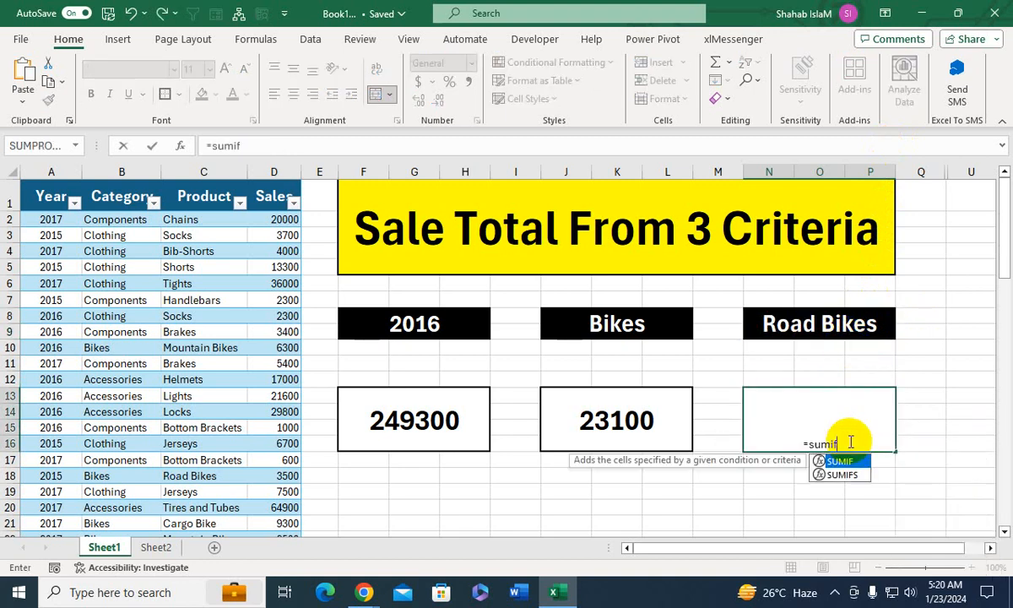
pyautogui.press('Down')
pyautogui.press('Tab')
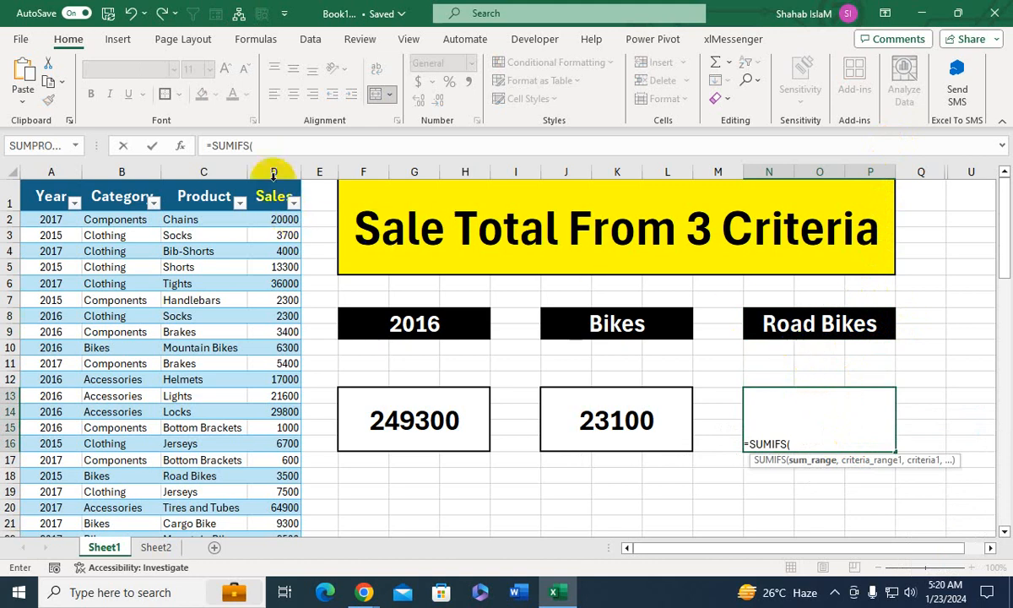
pyautogui.click(273, 167)
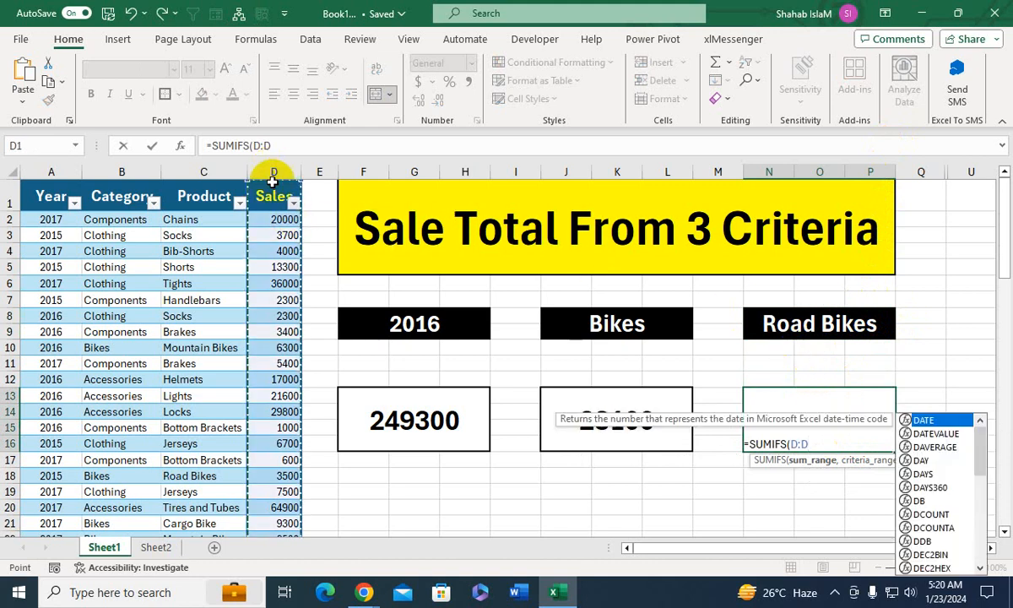
pyautogui.write(',')
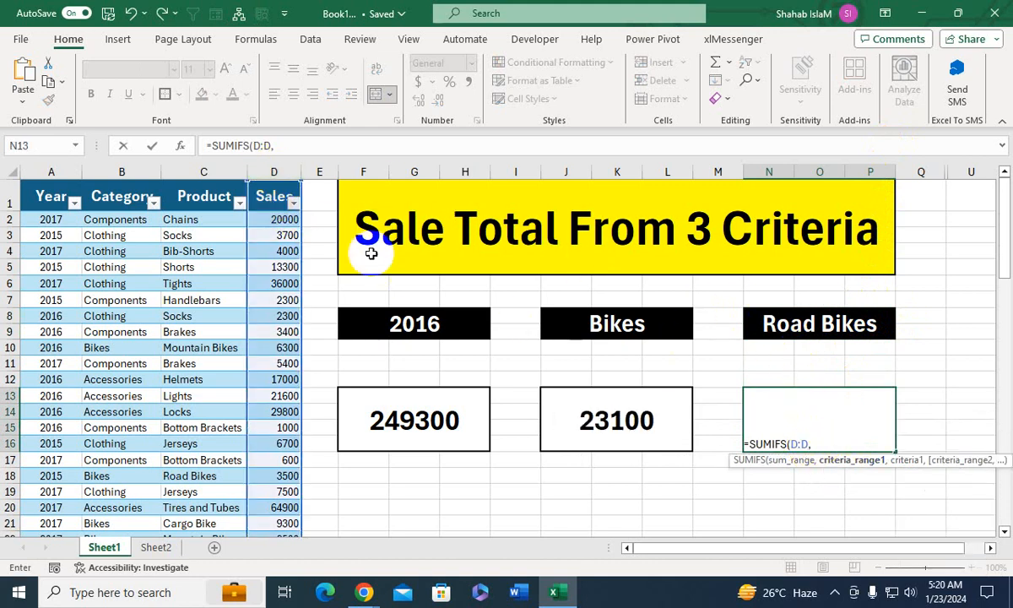
pyautogui.click(224, 168)
pyautogui.write(',')
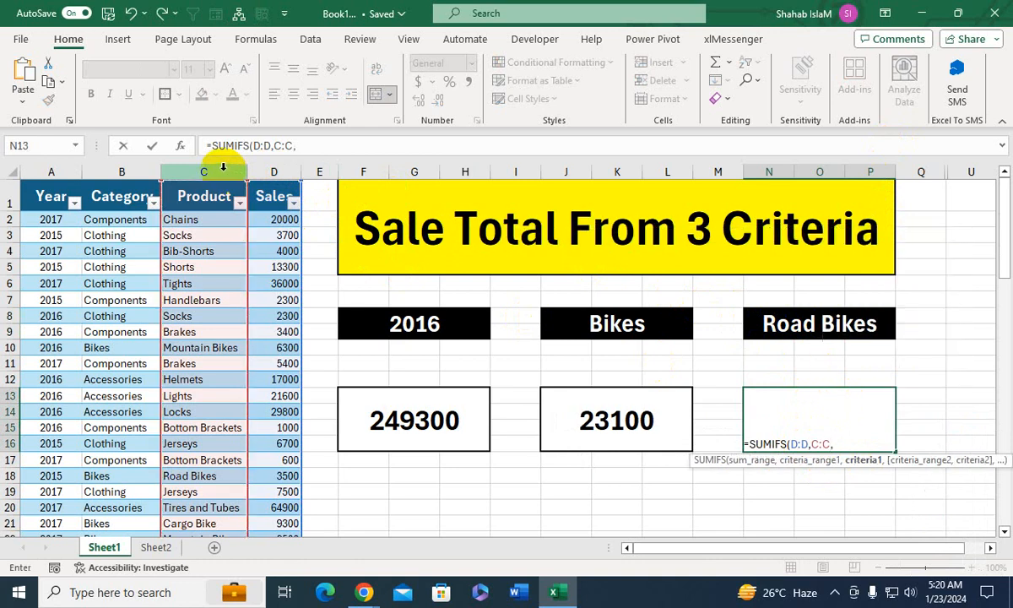
pyautogui.click(844, 340)
pyautogui.write(',')
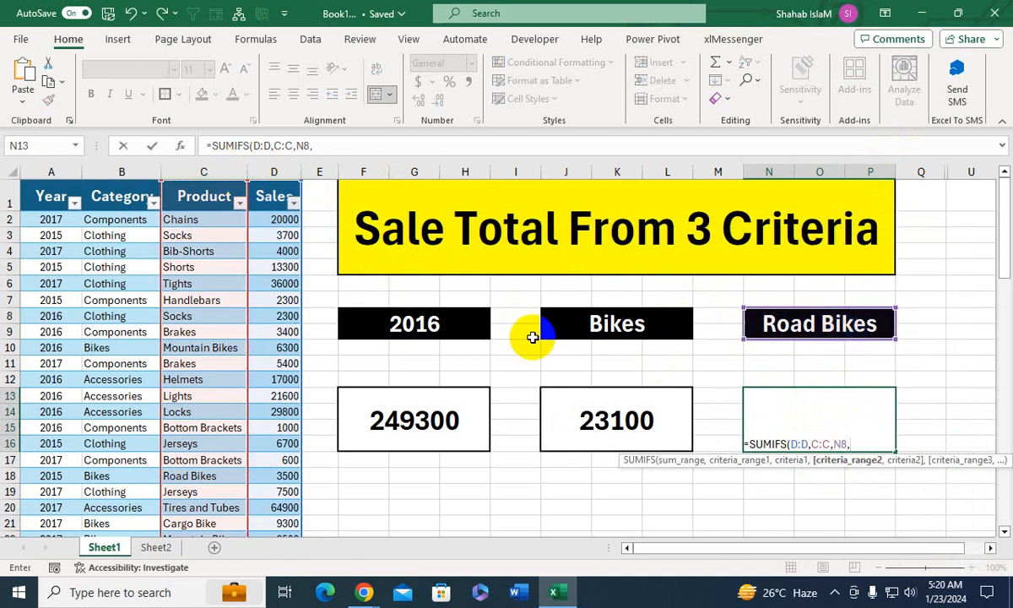
# Step: Add the category criterion B:B with J8 and the year criterion A:A with F8, and complete the SUMIFS formula
pyautogui.click(122, 172)
pyautogui.write(',')
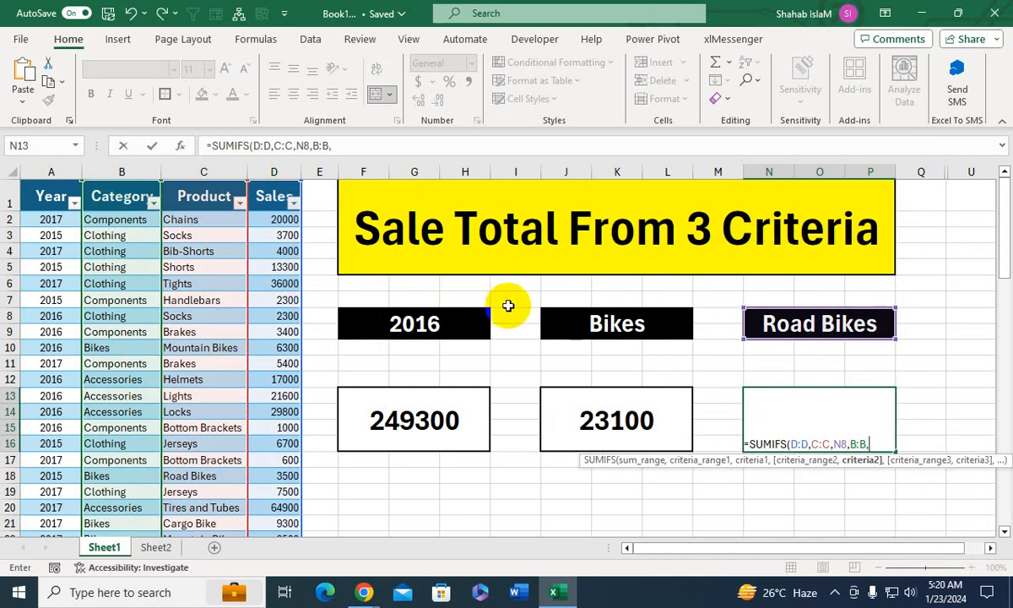
pyautogui.click(593, 331)
pyautogui.write(',')
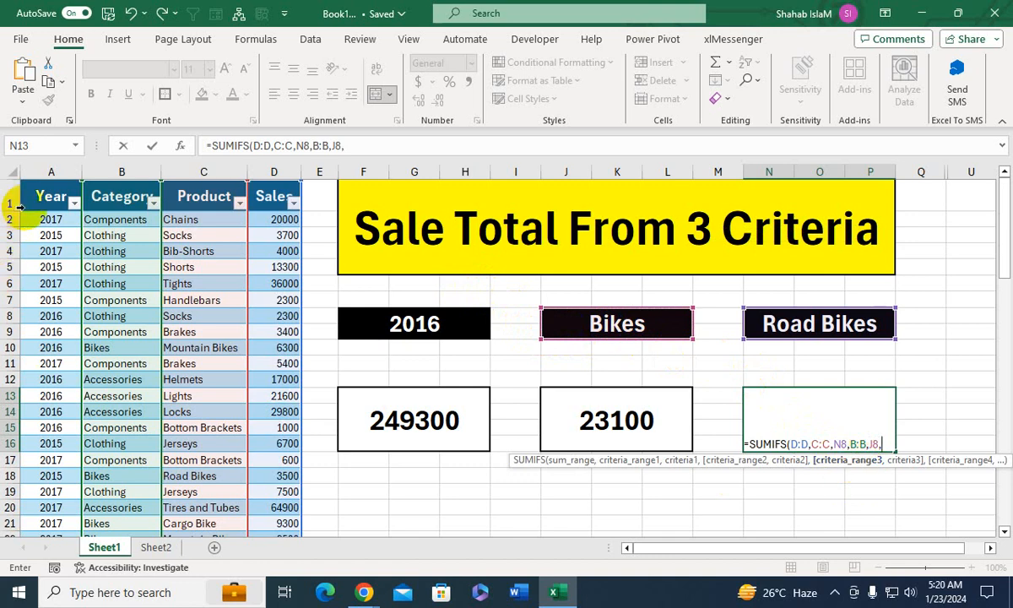
pyautogui.click(52, 171)
pyautogui.write(',')
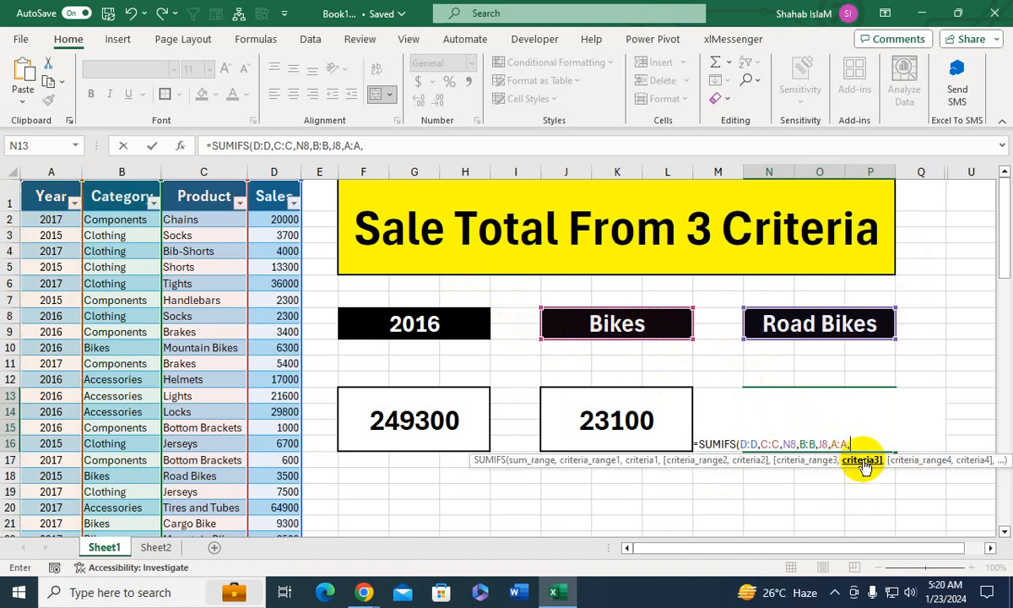
pyautogui.click(457, 315)
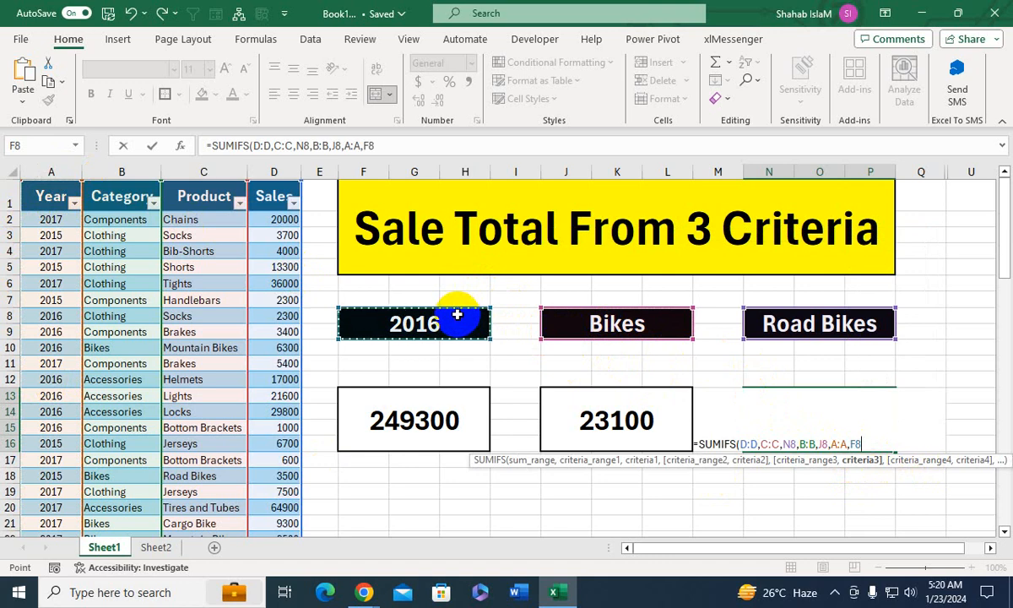
pyautogui.write(')')
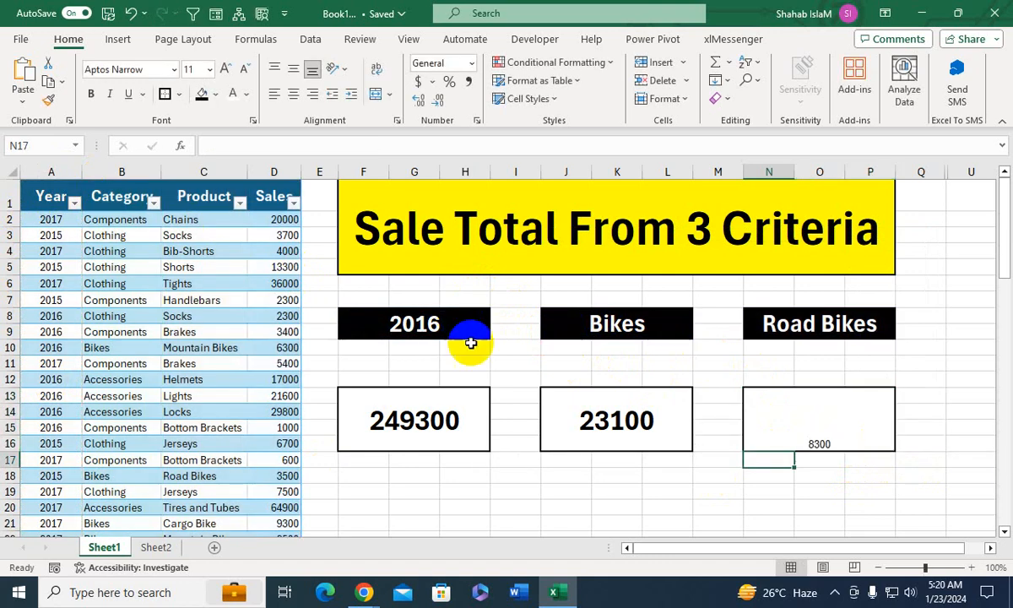
# Step: Middle-align the product total in N13, enlarge it to size 28 and make it bold
pyautogui.click(800, 404)
pyautogui.click(293, 69)
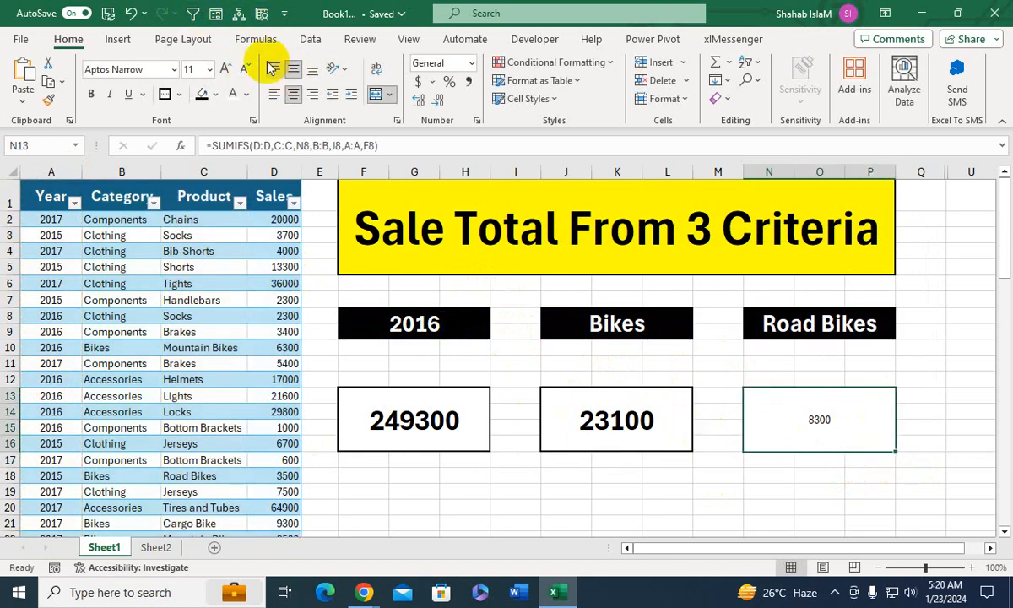
pyautogui.click(225, 69)
pyautogui.click(225, 70)
pyautogui.click(225, 69)
pyautogui.click(225, 69)
pyautogui.click(225, 69)
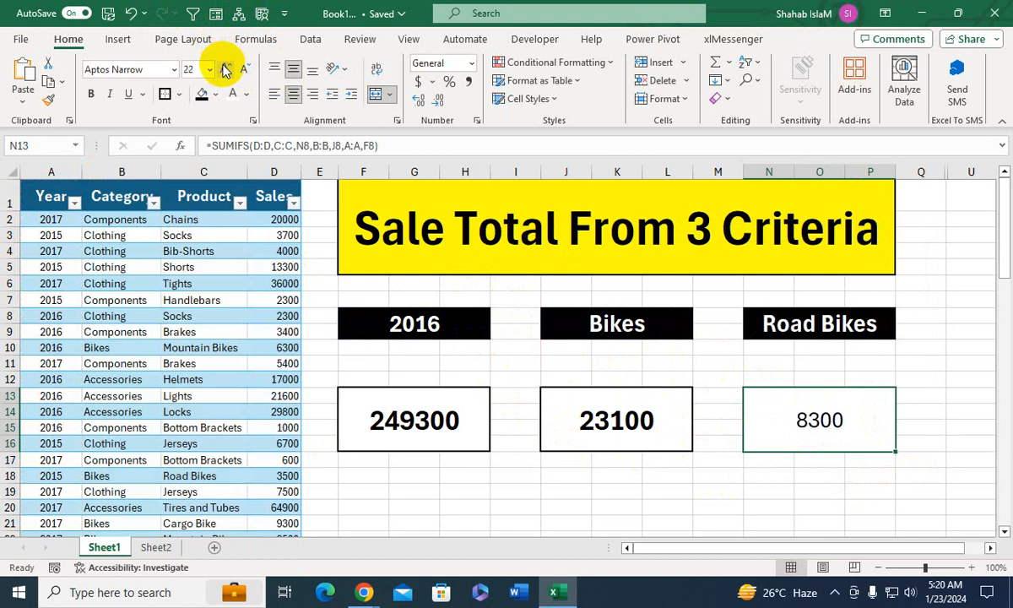
pyautogui.click(226, 69)
pyautogui.click(225, 70)
pyautogui.click(226, 69)
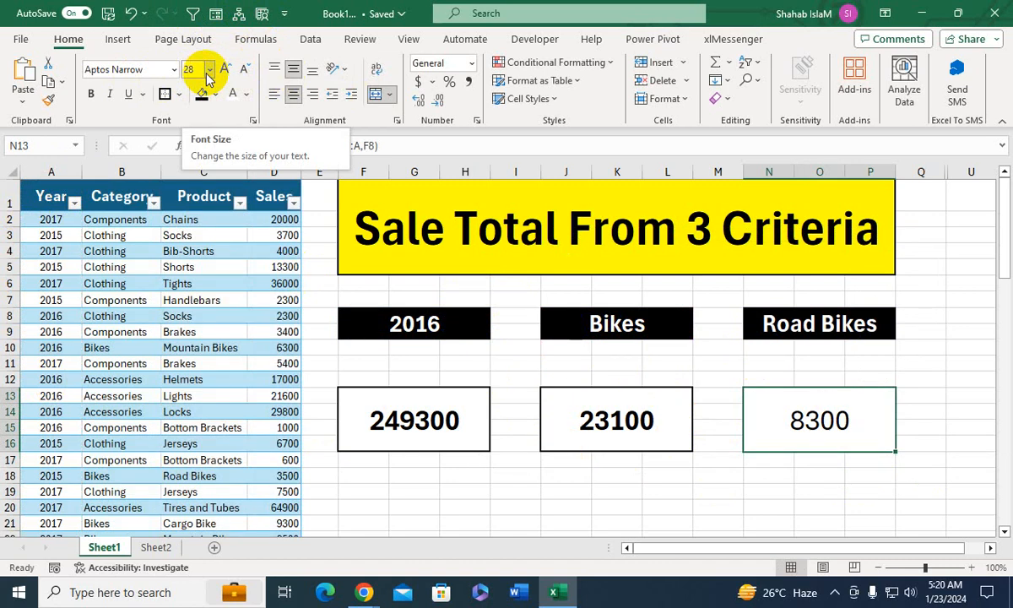
pyautogui.click(91, 96)
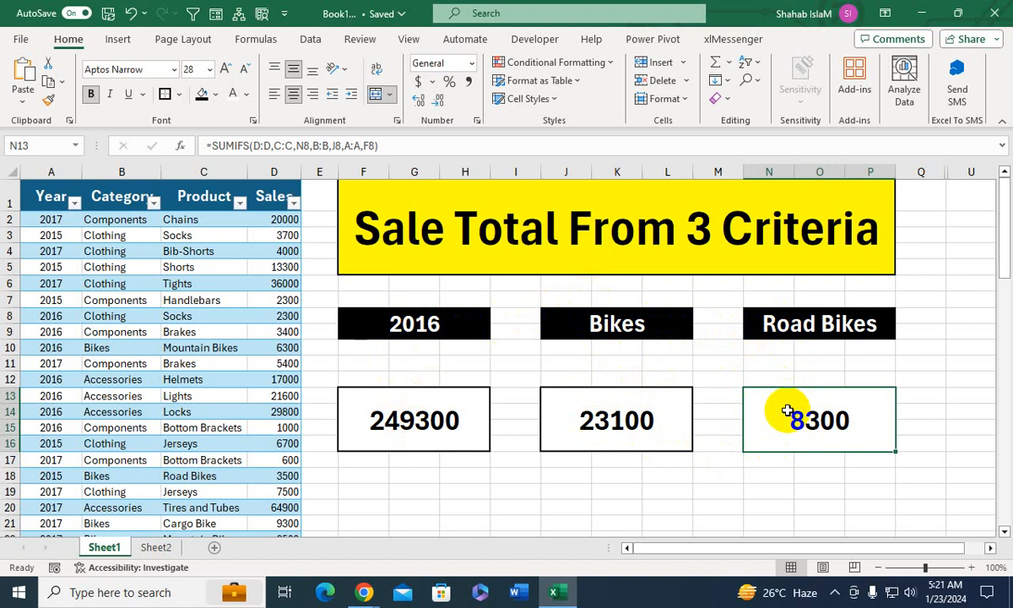
pyautogui.click(656, 423)
pyautogui.click(443, 430)
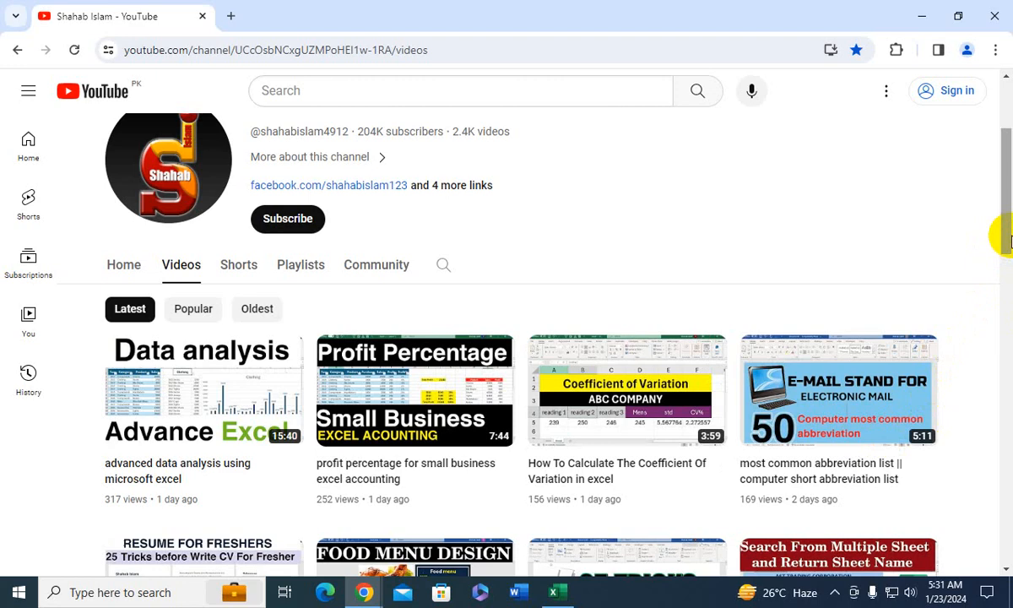
pyautogui.moveTo(1001, 235); pyautogui.dragTo(1001, 170)
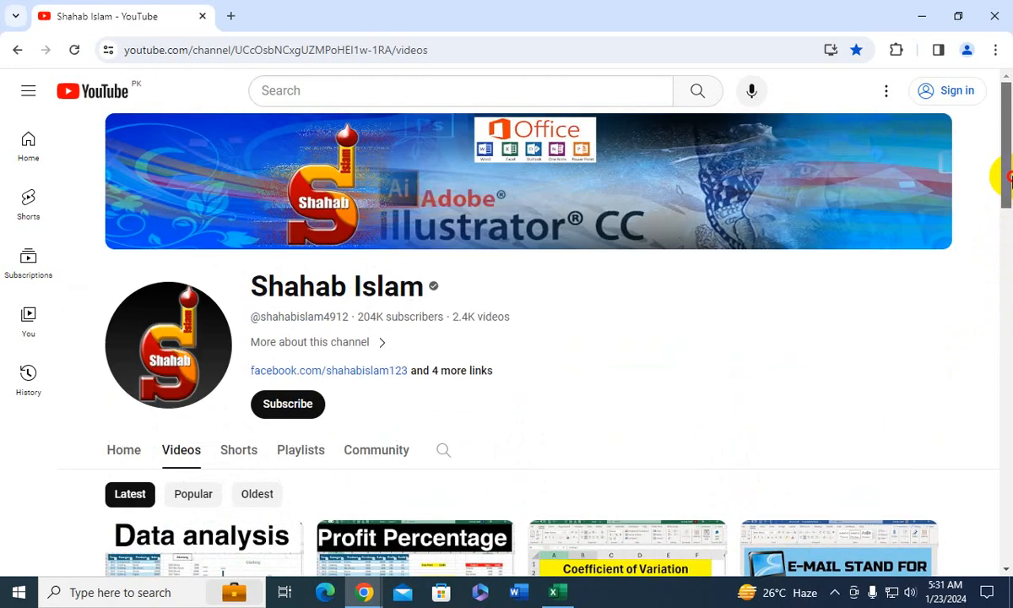